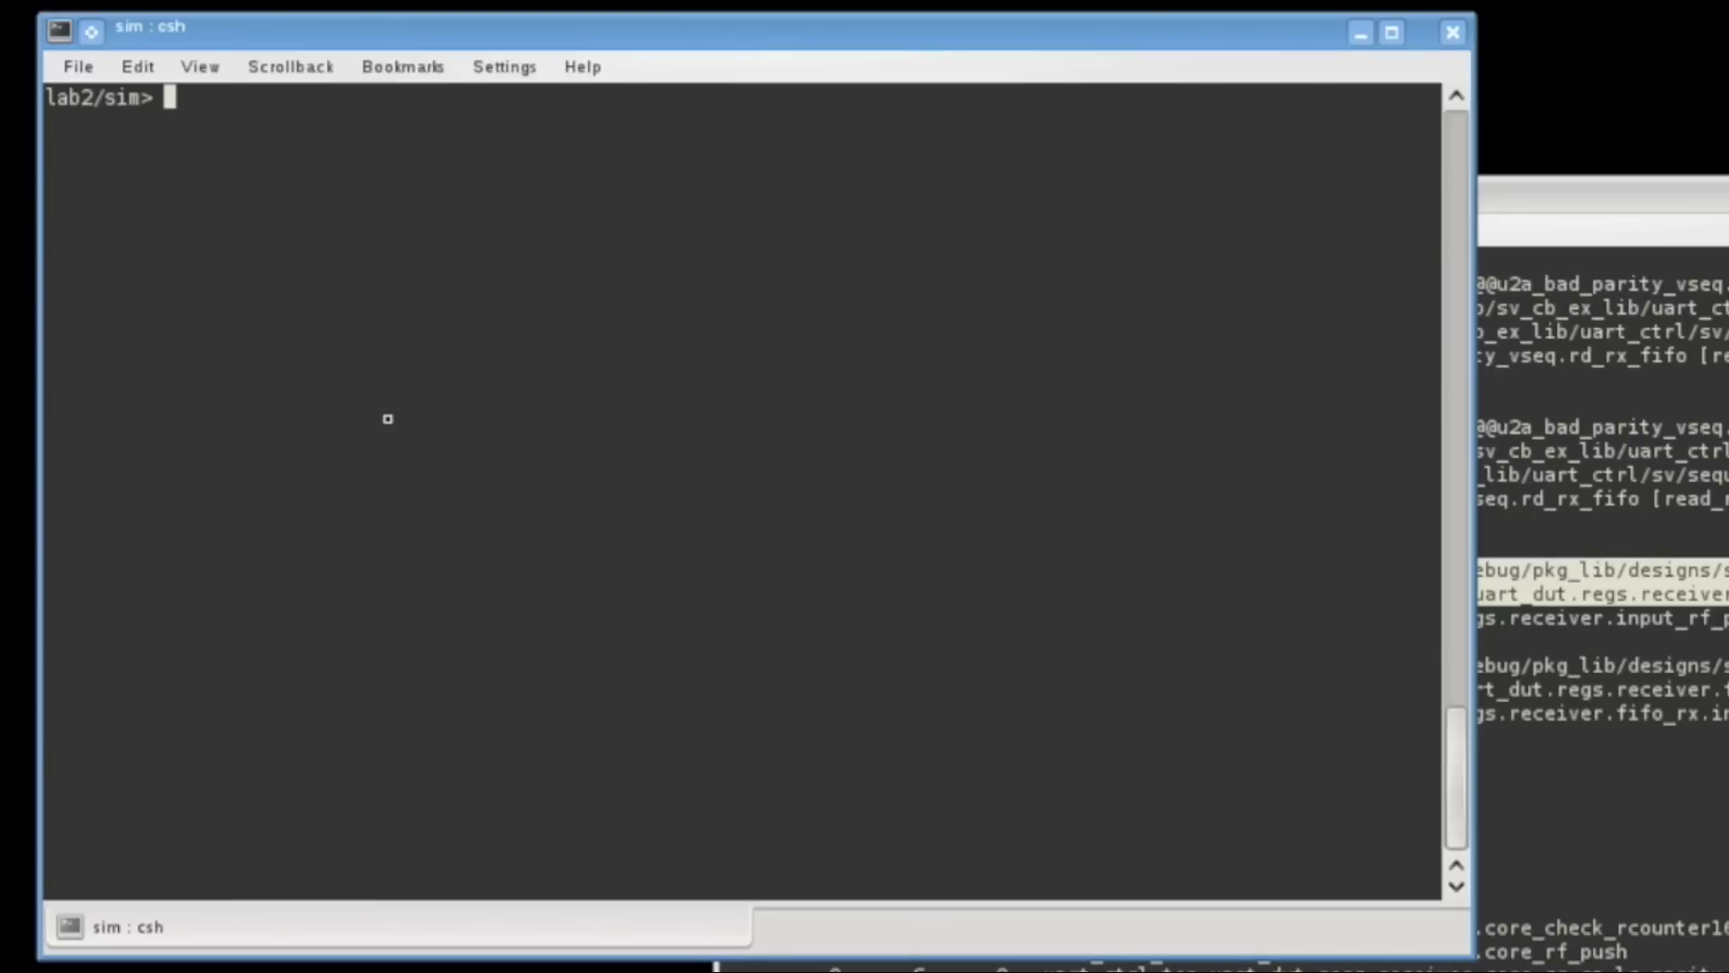
Recall the earlier vi ../scripts/demo1.tcl command at the lab2/sim shell prompt.
{"action": "key", "text": "Up"}
{"action": "key", "text": "Up"}
Open demo1.tcl in vi and highlight its database, probe-all and receiver assertion probe lines.
{"action": "key", "text": "Return"}
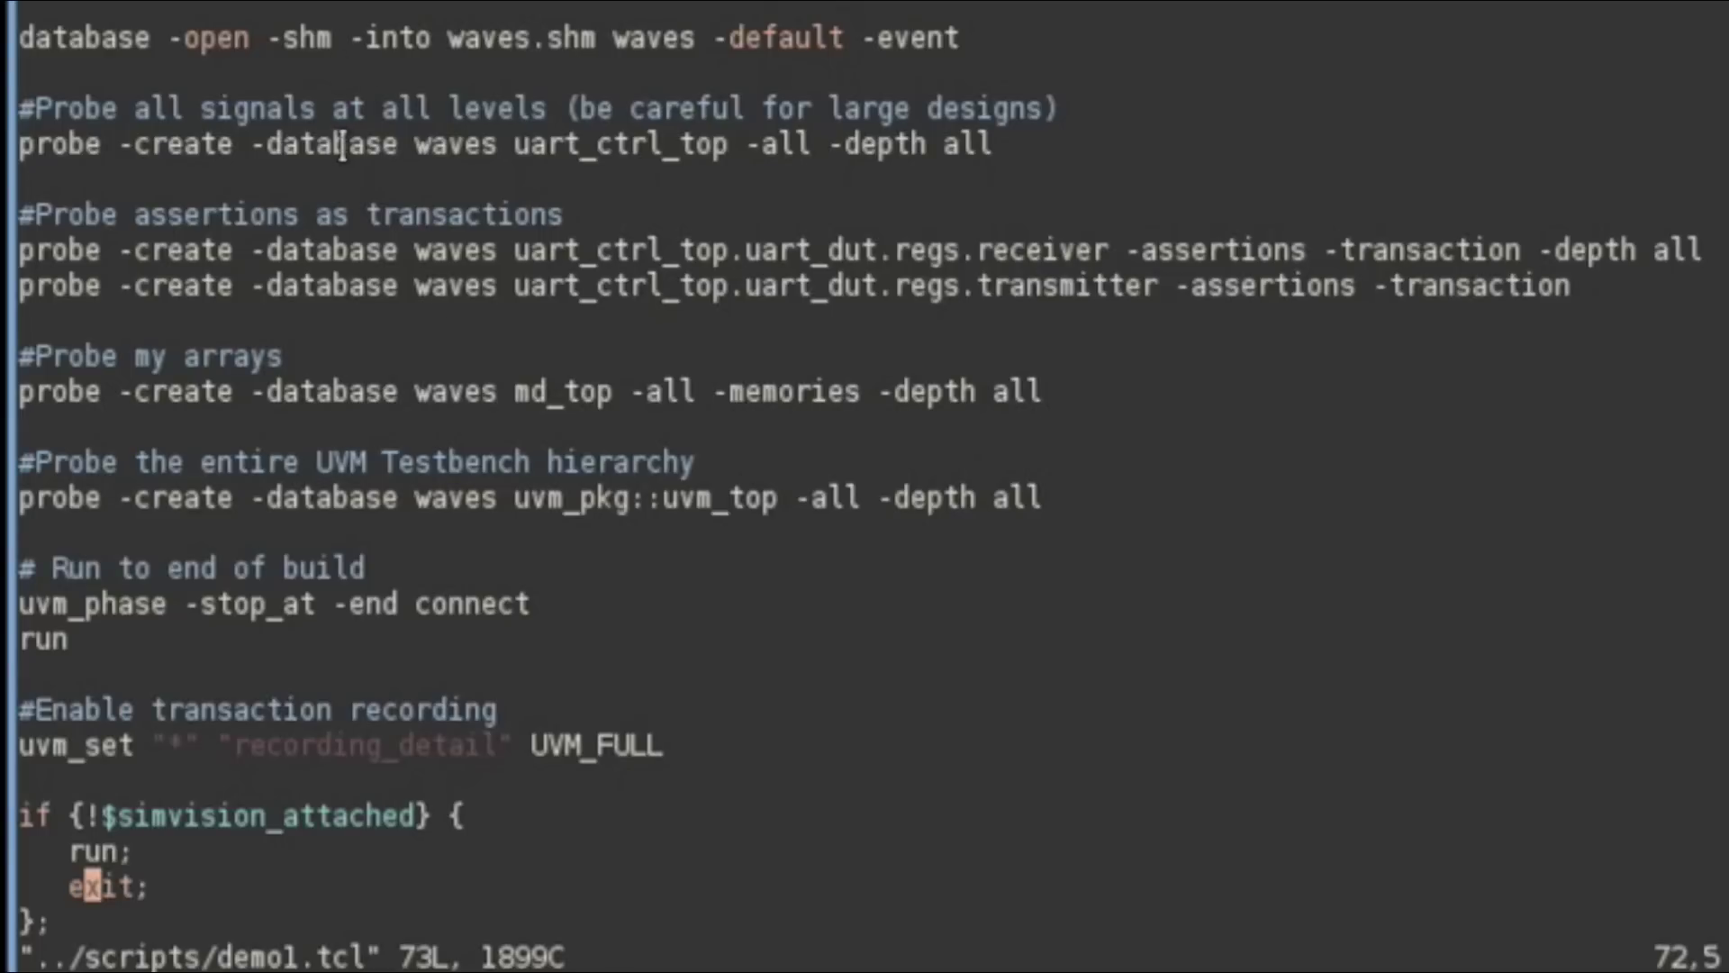
{"action": "triple_click", "coordinate": [317, 38]}
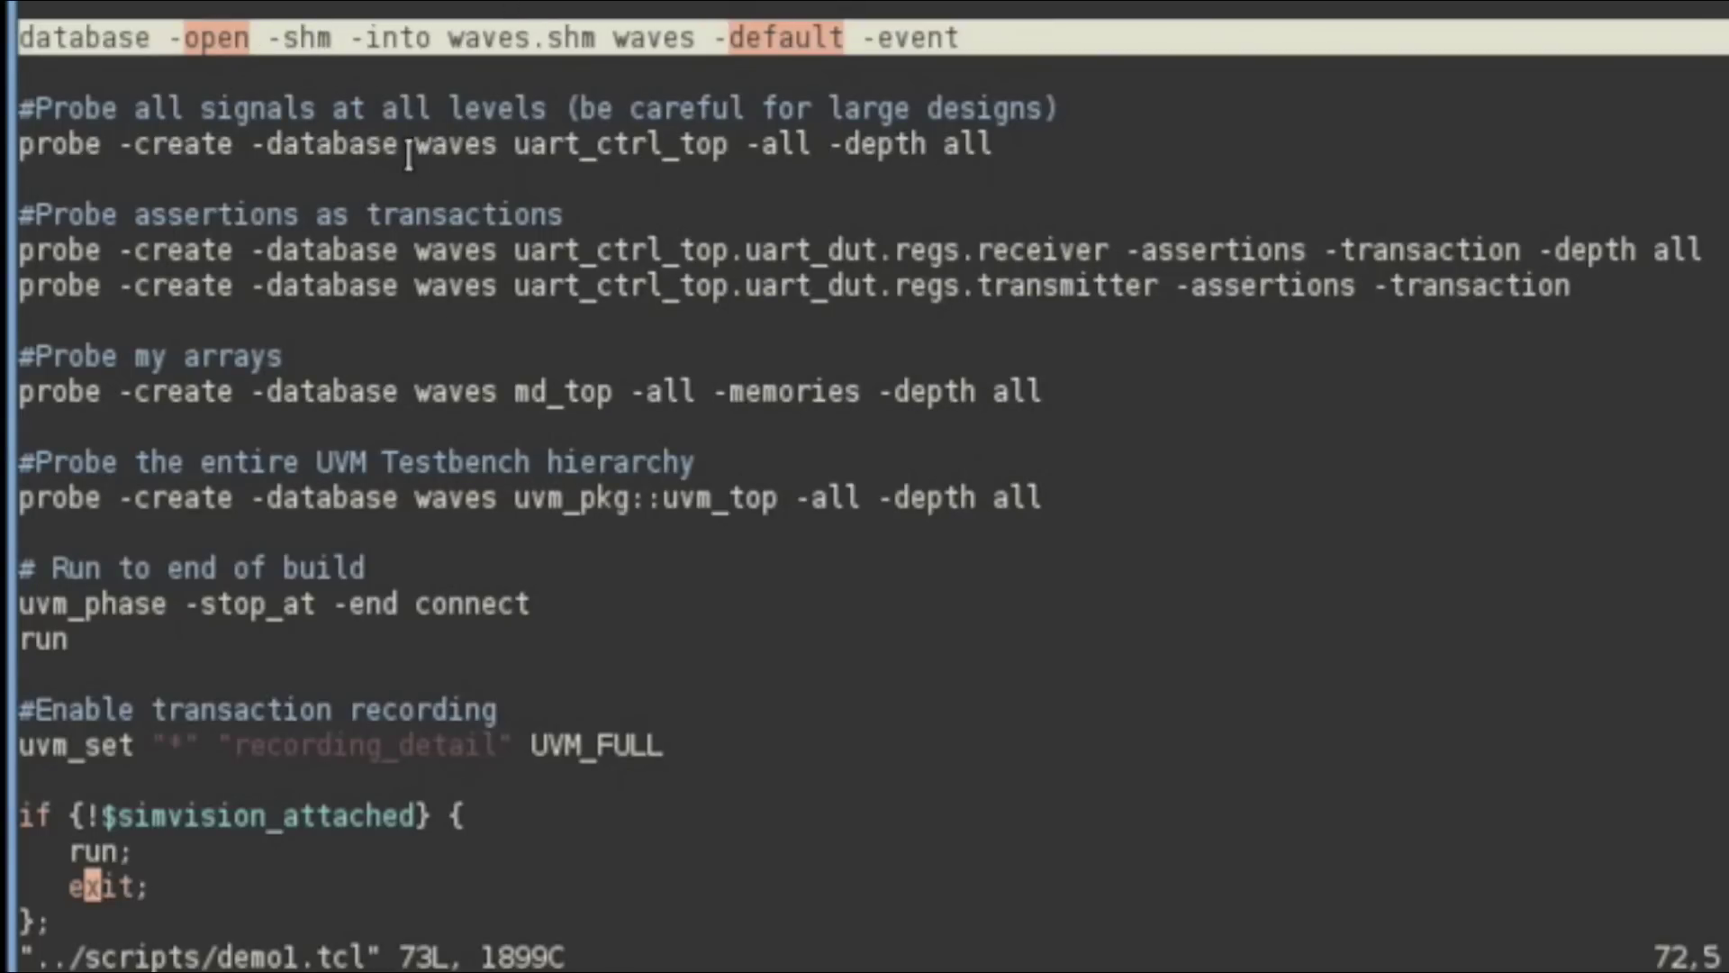
{"action": "double_click", "coordinate": [359, 144]}
{"action": "left_click", "coordinate": [359, 145]}
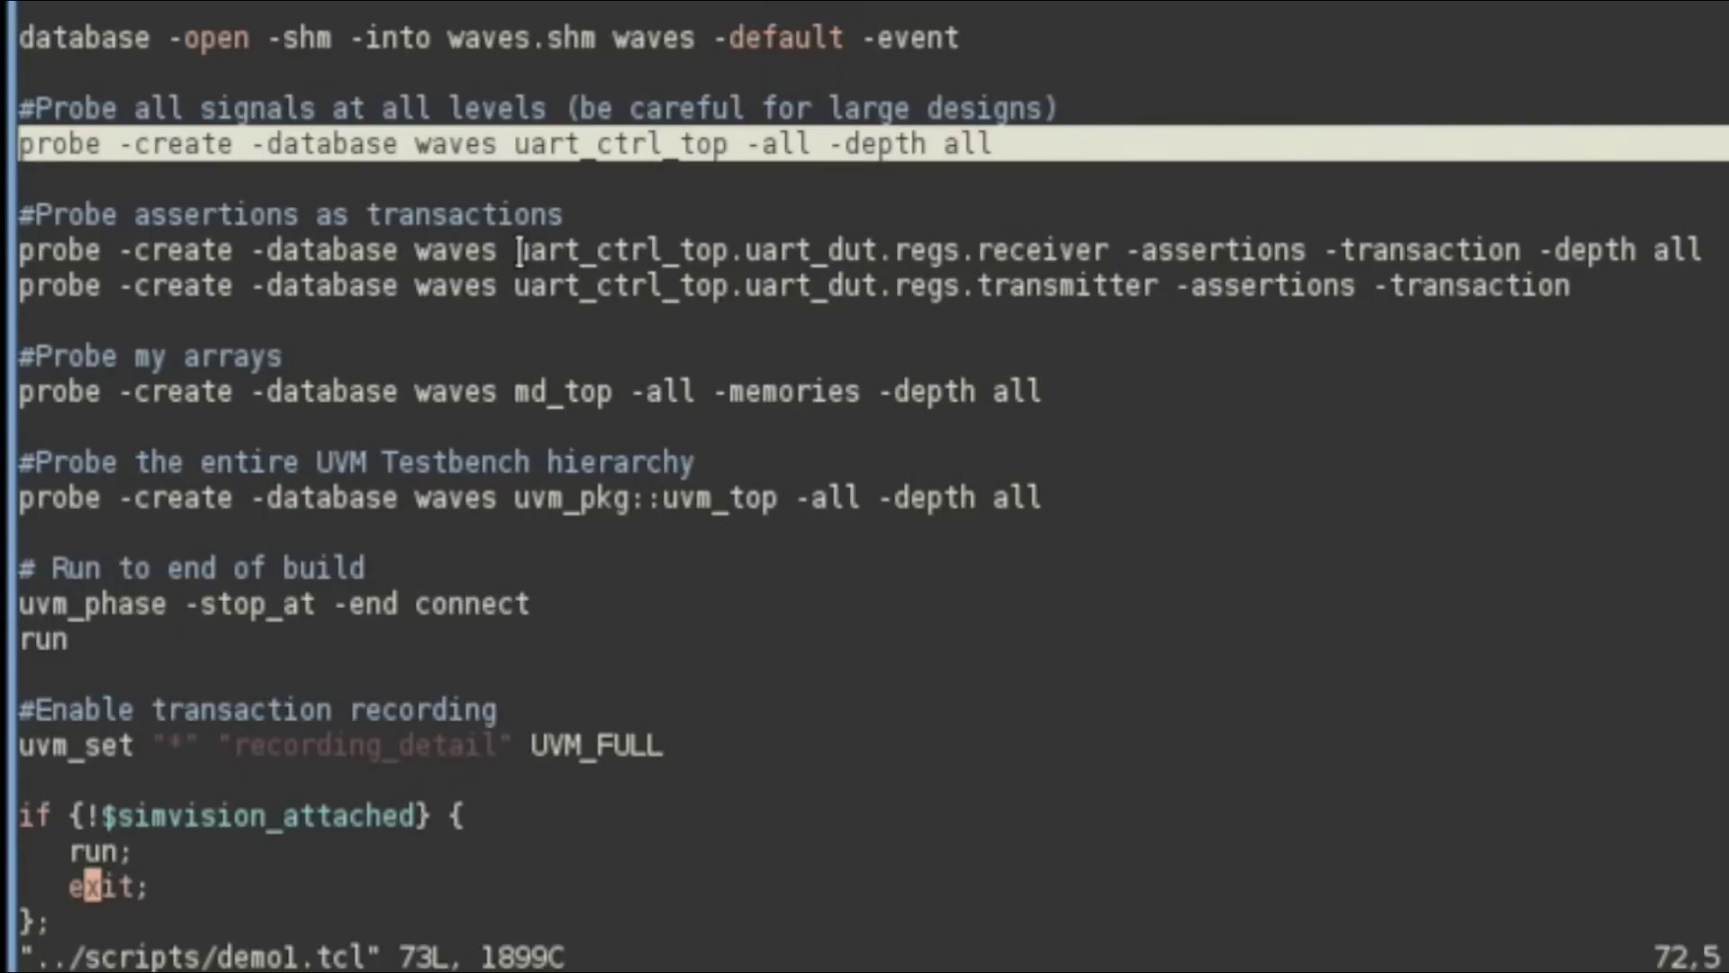
{"action": "left_click_drag", "start_coordinate": [515, 254], "coordinate": [1109, 250]}
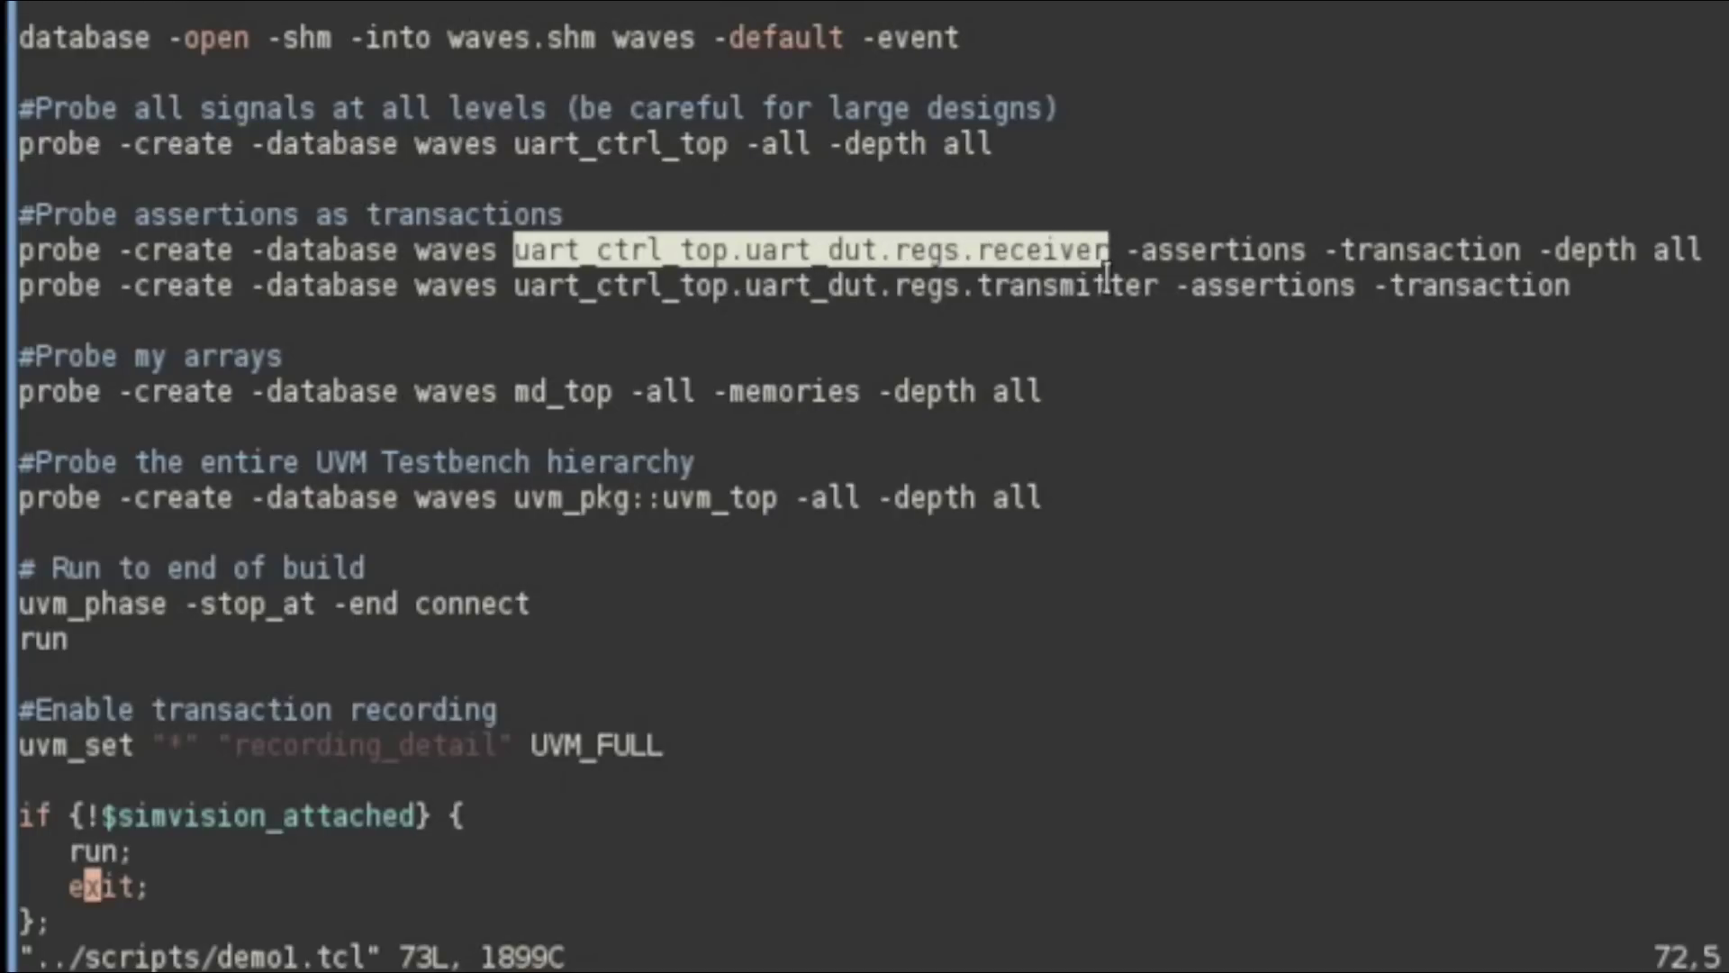
Highlight the -transaction option, md_top memories probe, uvm_top probe and transaction-recording uvm_set line.
{"action": "double_click", "coordinate": [1404, 250]}
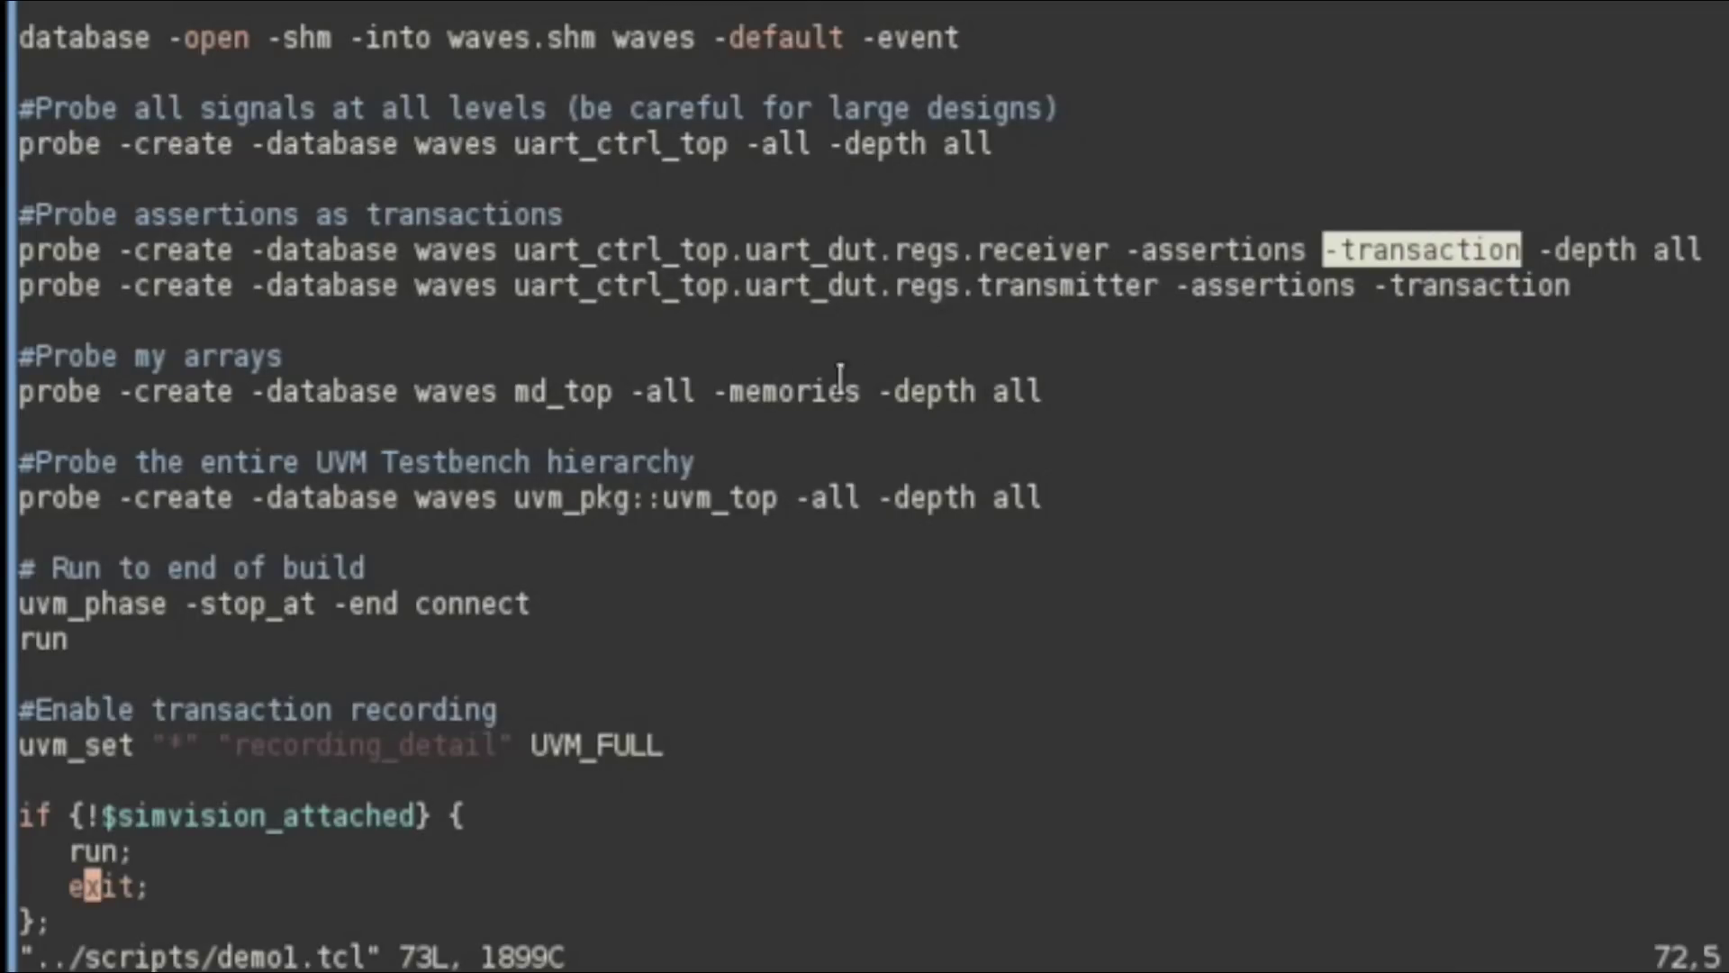
{"action": "triple_click", "coordinate": [771, 395]}
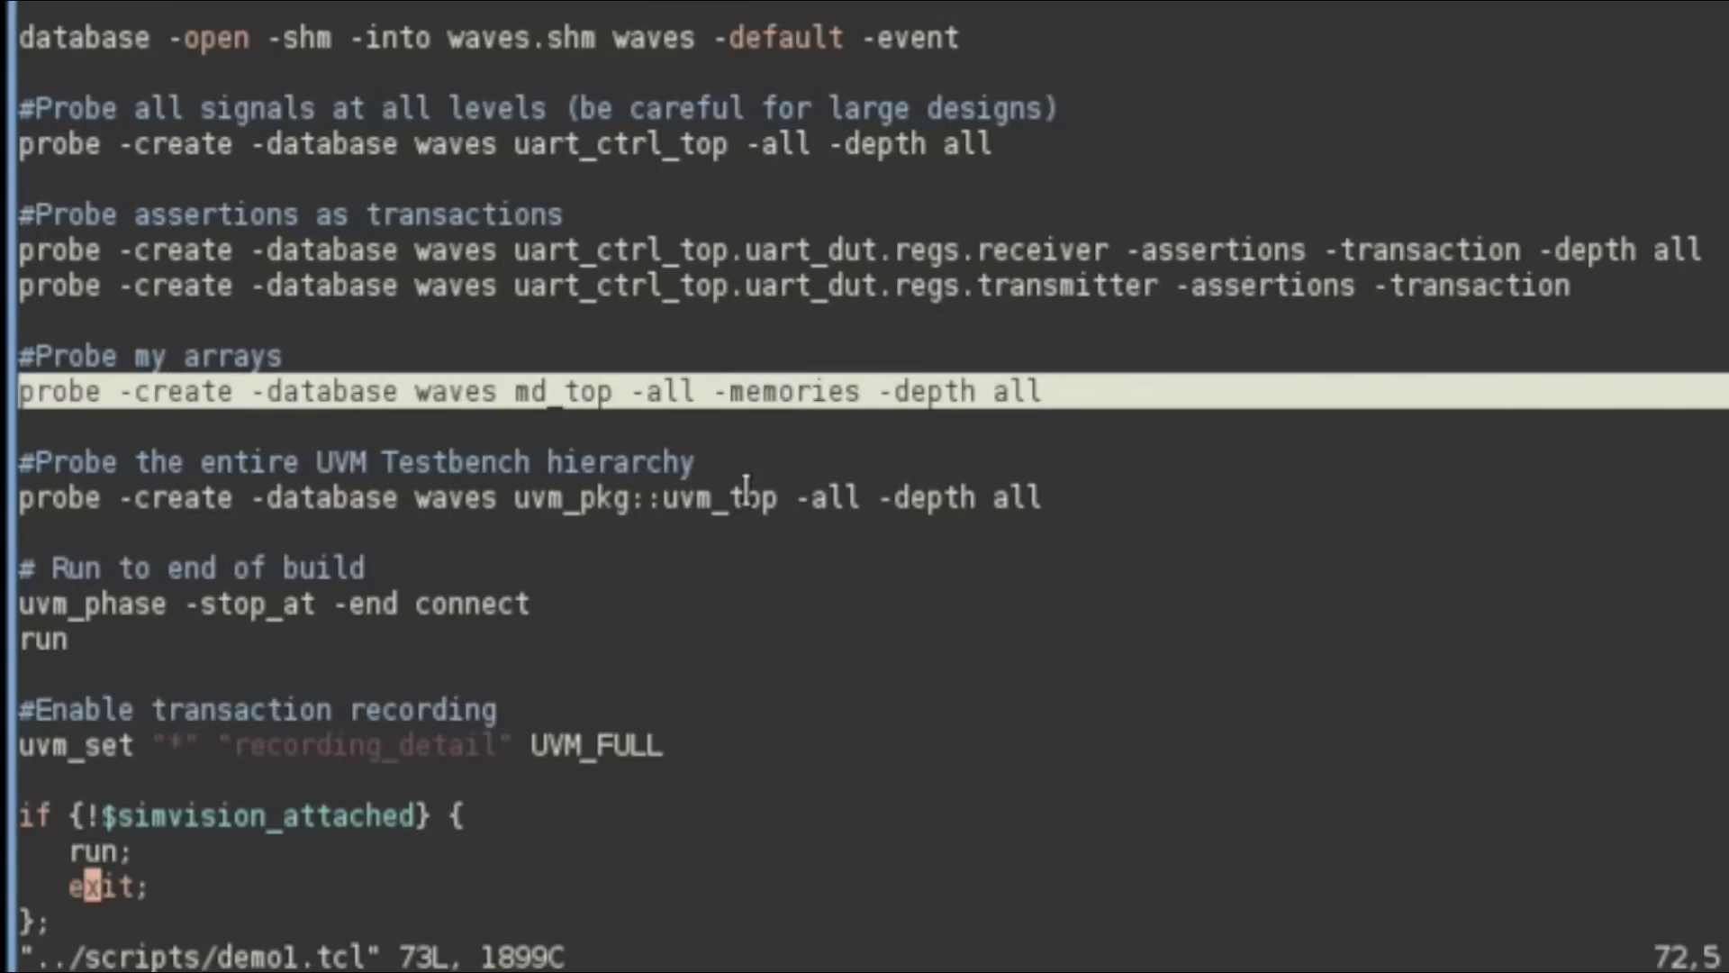
{"action": "double_click", "coordinate": [451, 500]}
{"action": "triple_click", "coordinate": [452, 500]}
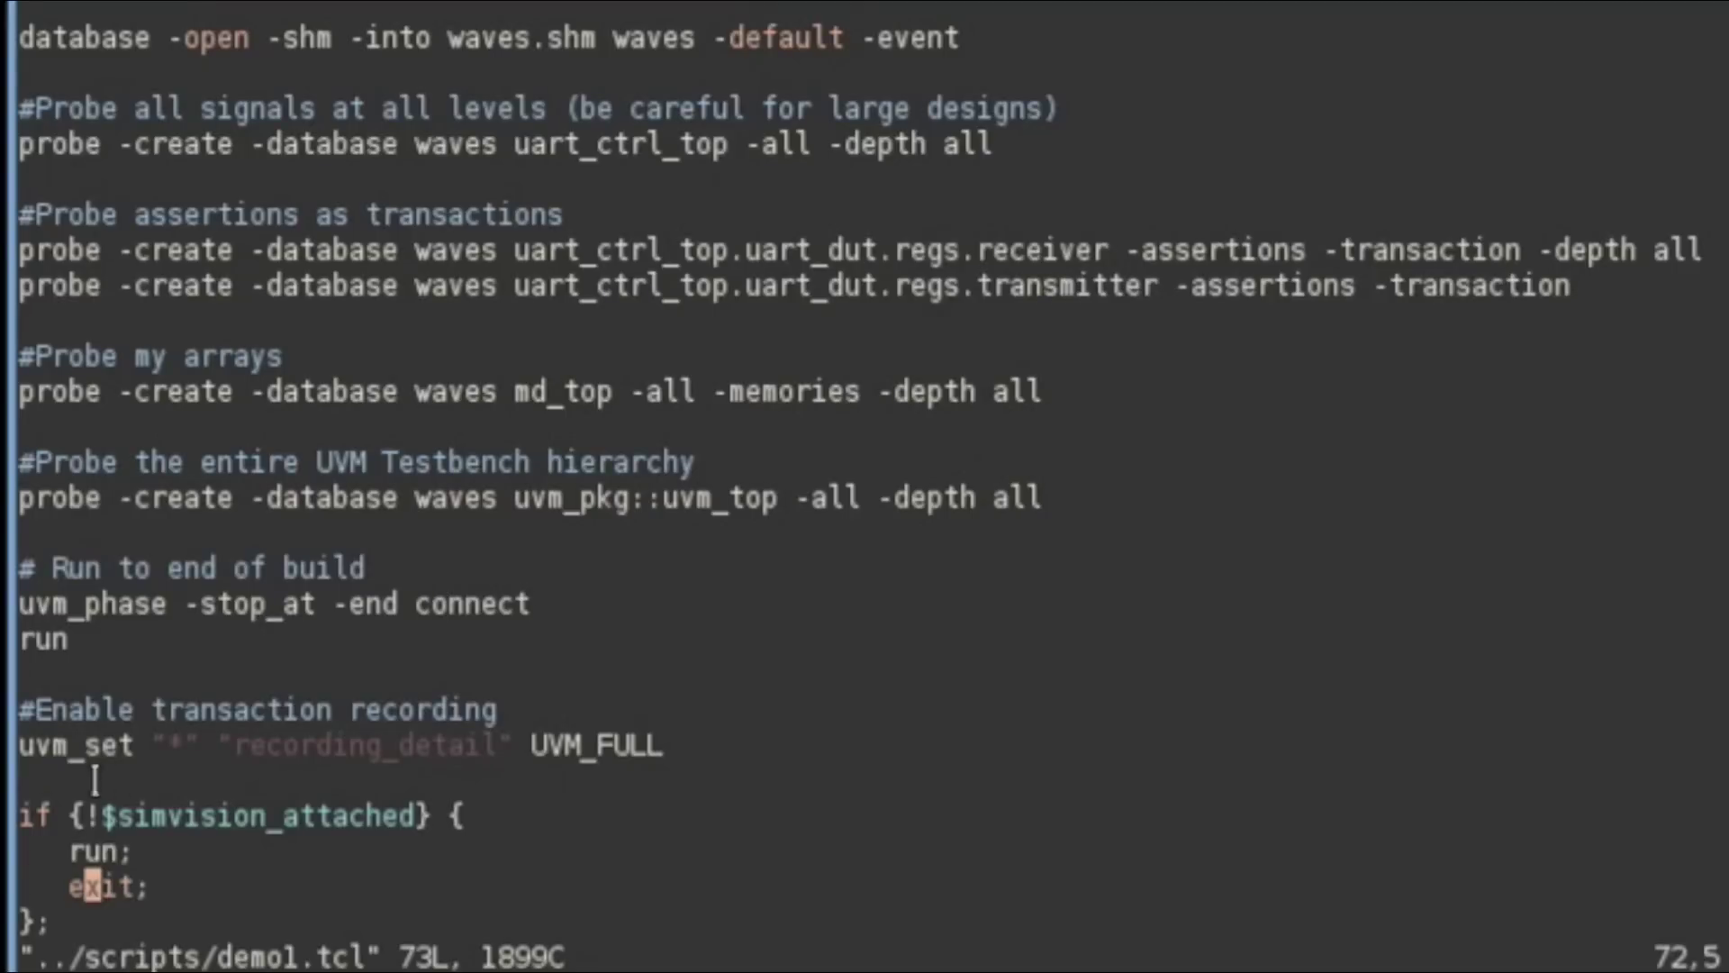
{"action": "left_click_drag", "start_coordinate": [20, 744], "coordinate": [677, 747]}
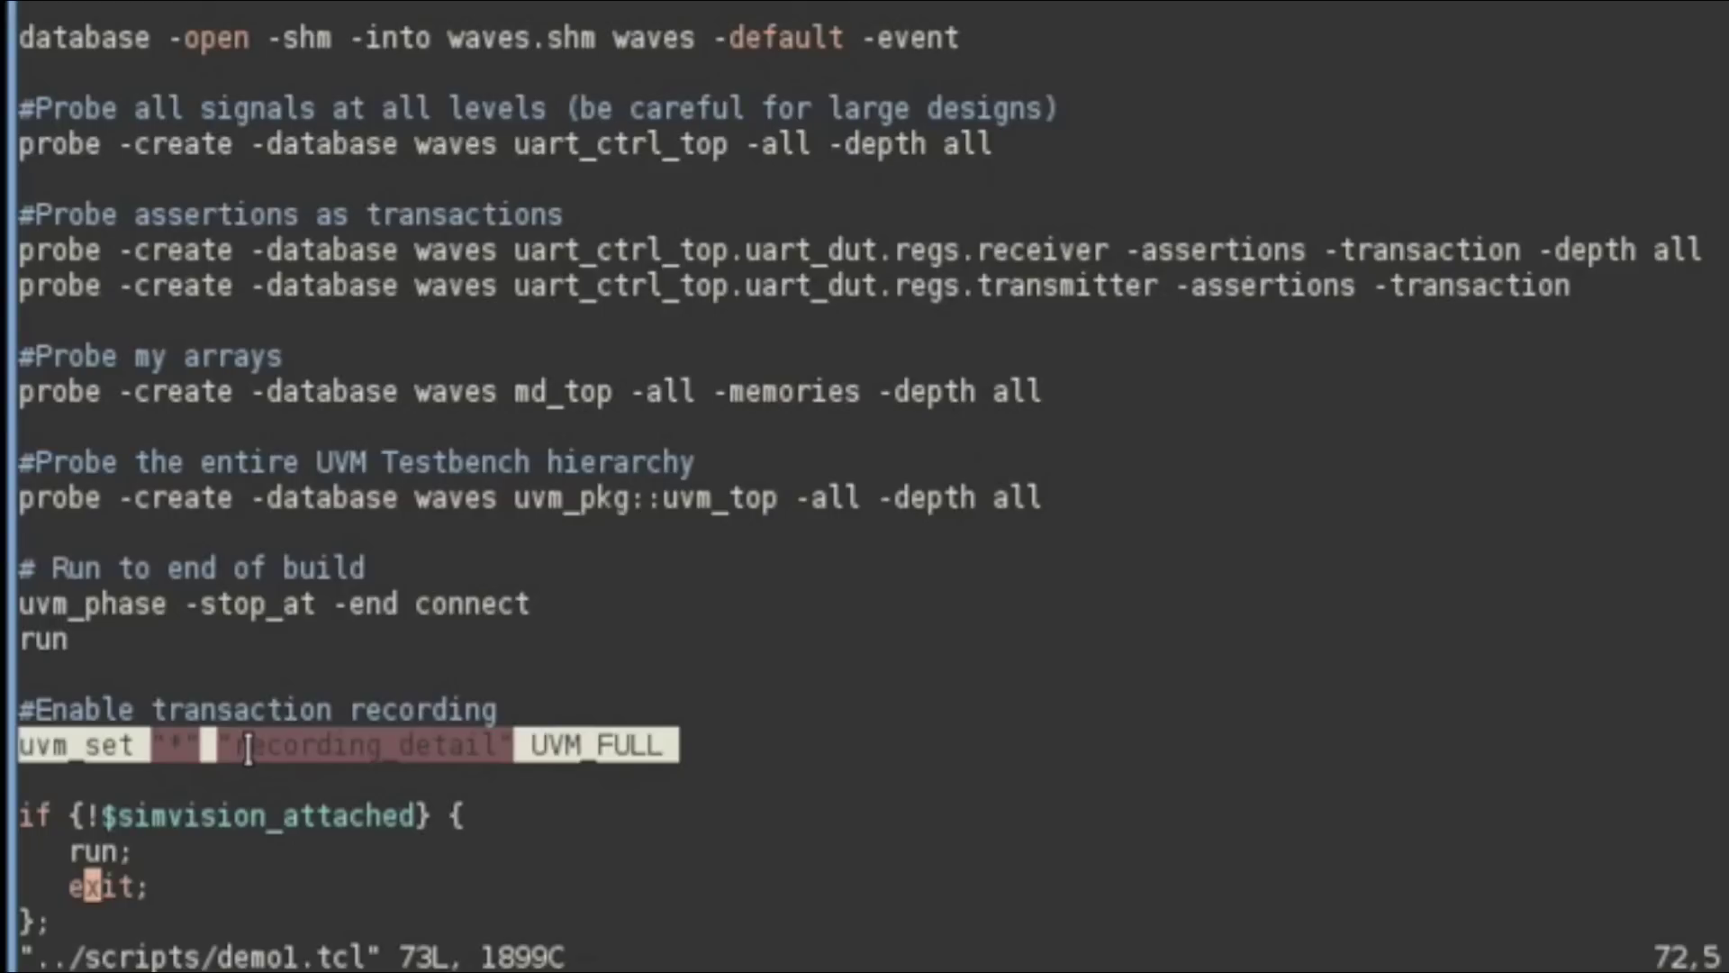
{"action": "left_click", "coordinate": [708, 758]}
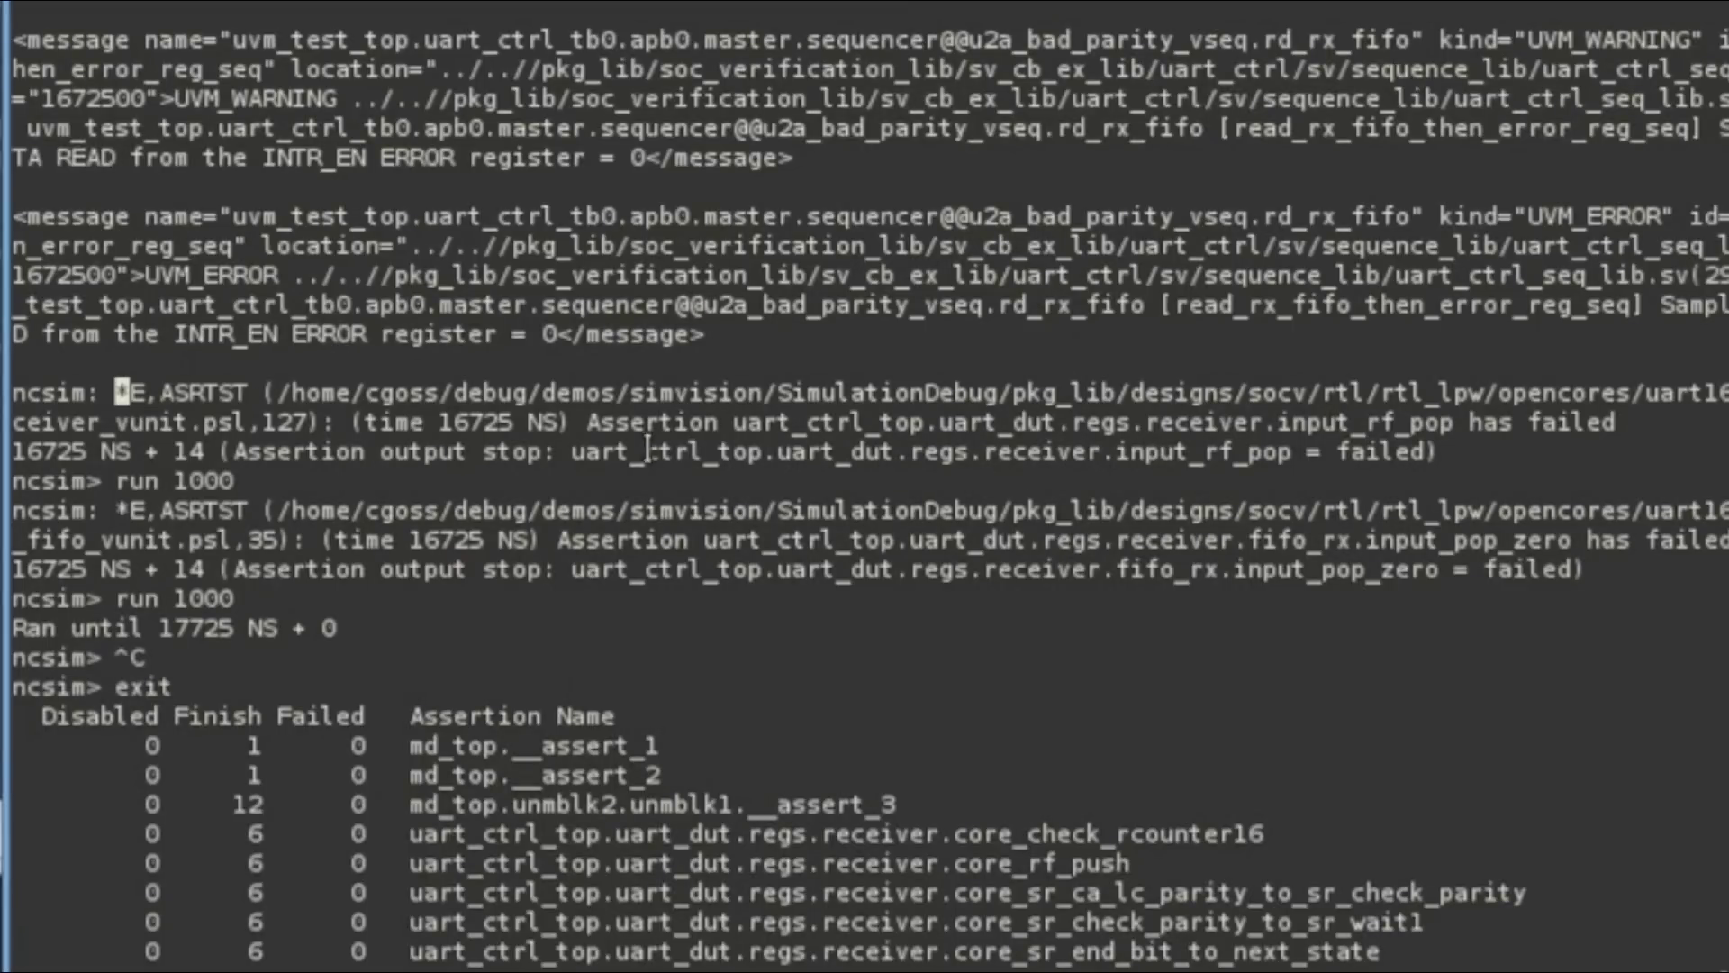
Highlight the failed input_rf_pop assertion message in irun.log, then quit vi with :q.
{"action": "left_click_drag", "start_coordinate": [766, 435], "coordinate": [1450, 424]}
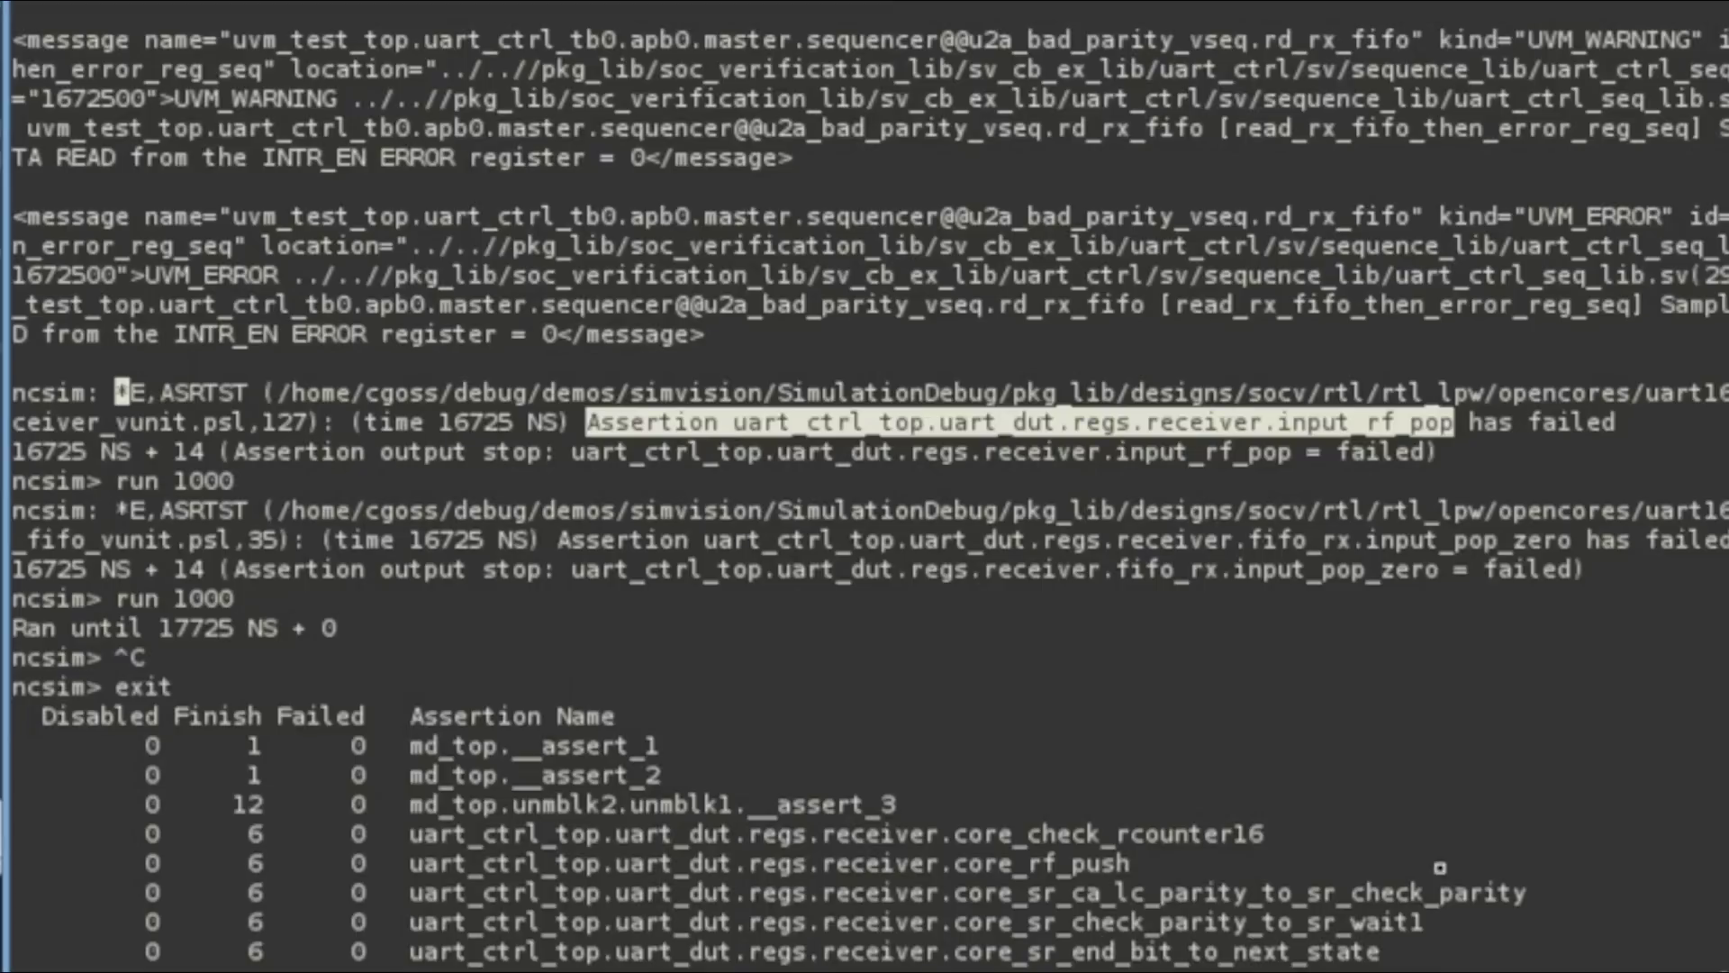
{"action": "left_click", "coordinate": [1196, 631]}
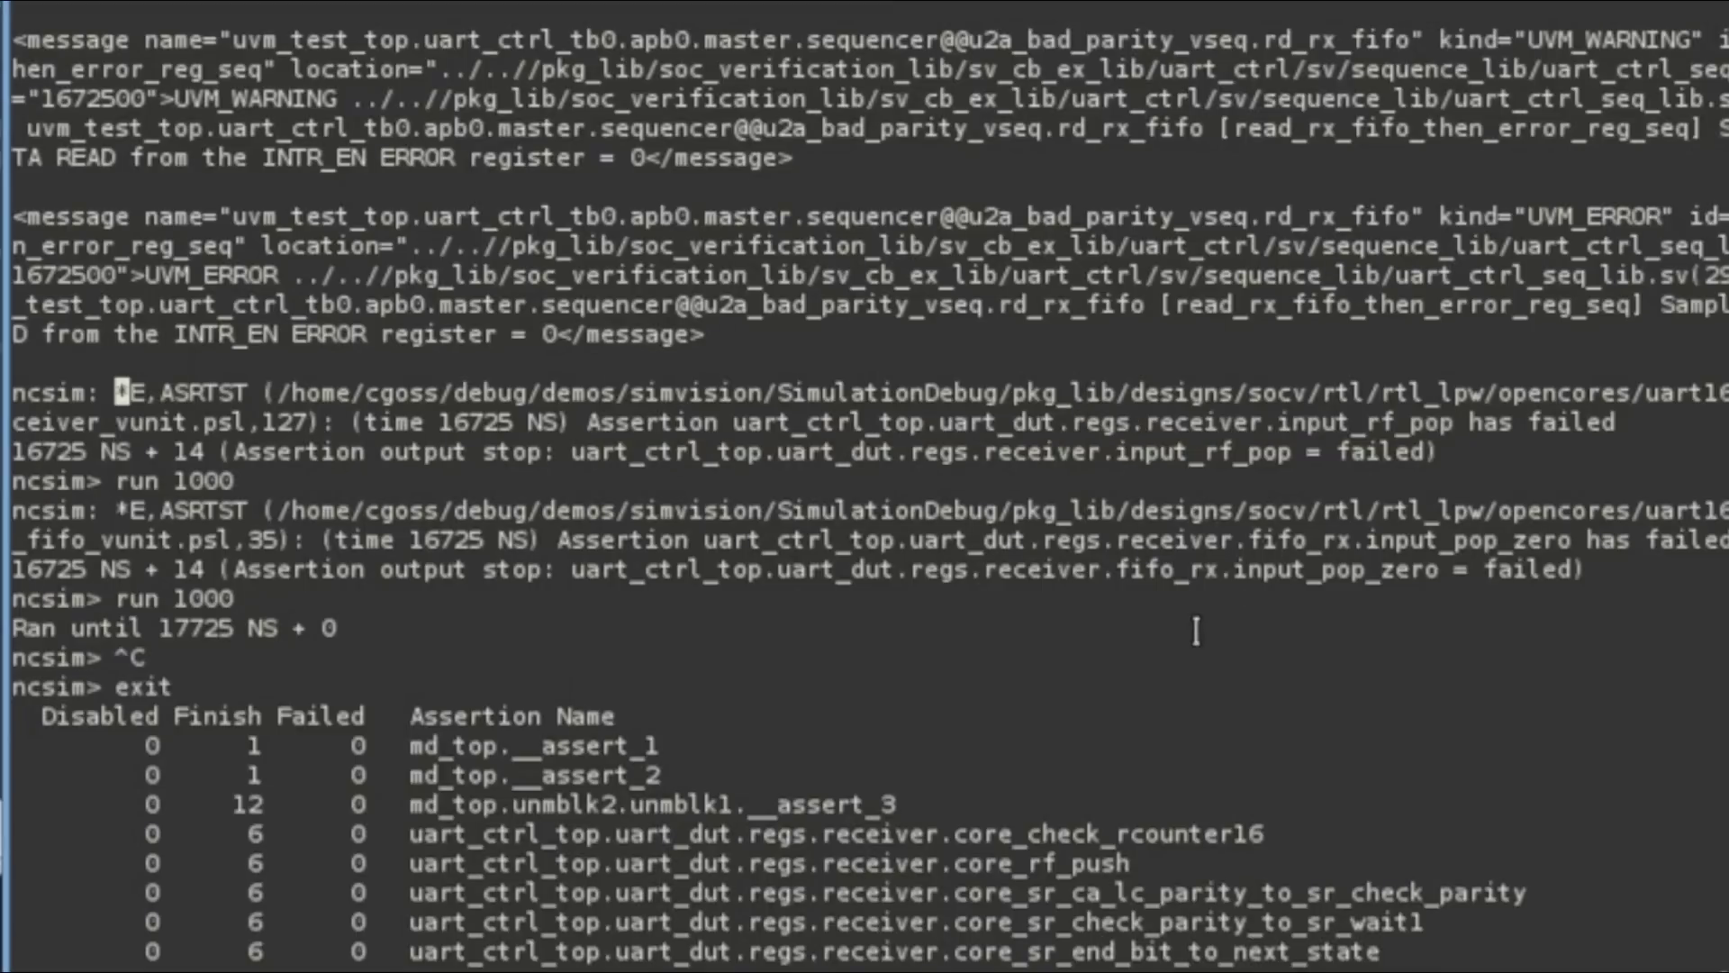
{"action": "type", "text": ":q"}
{"action": "key", "text": "Return"}
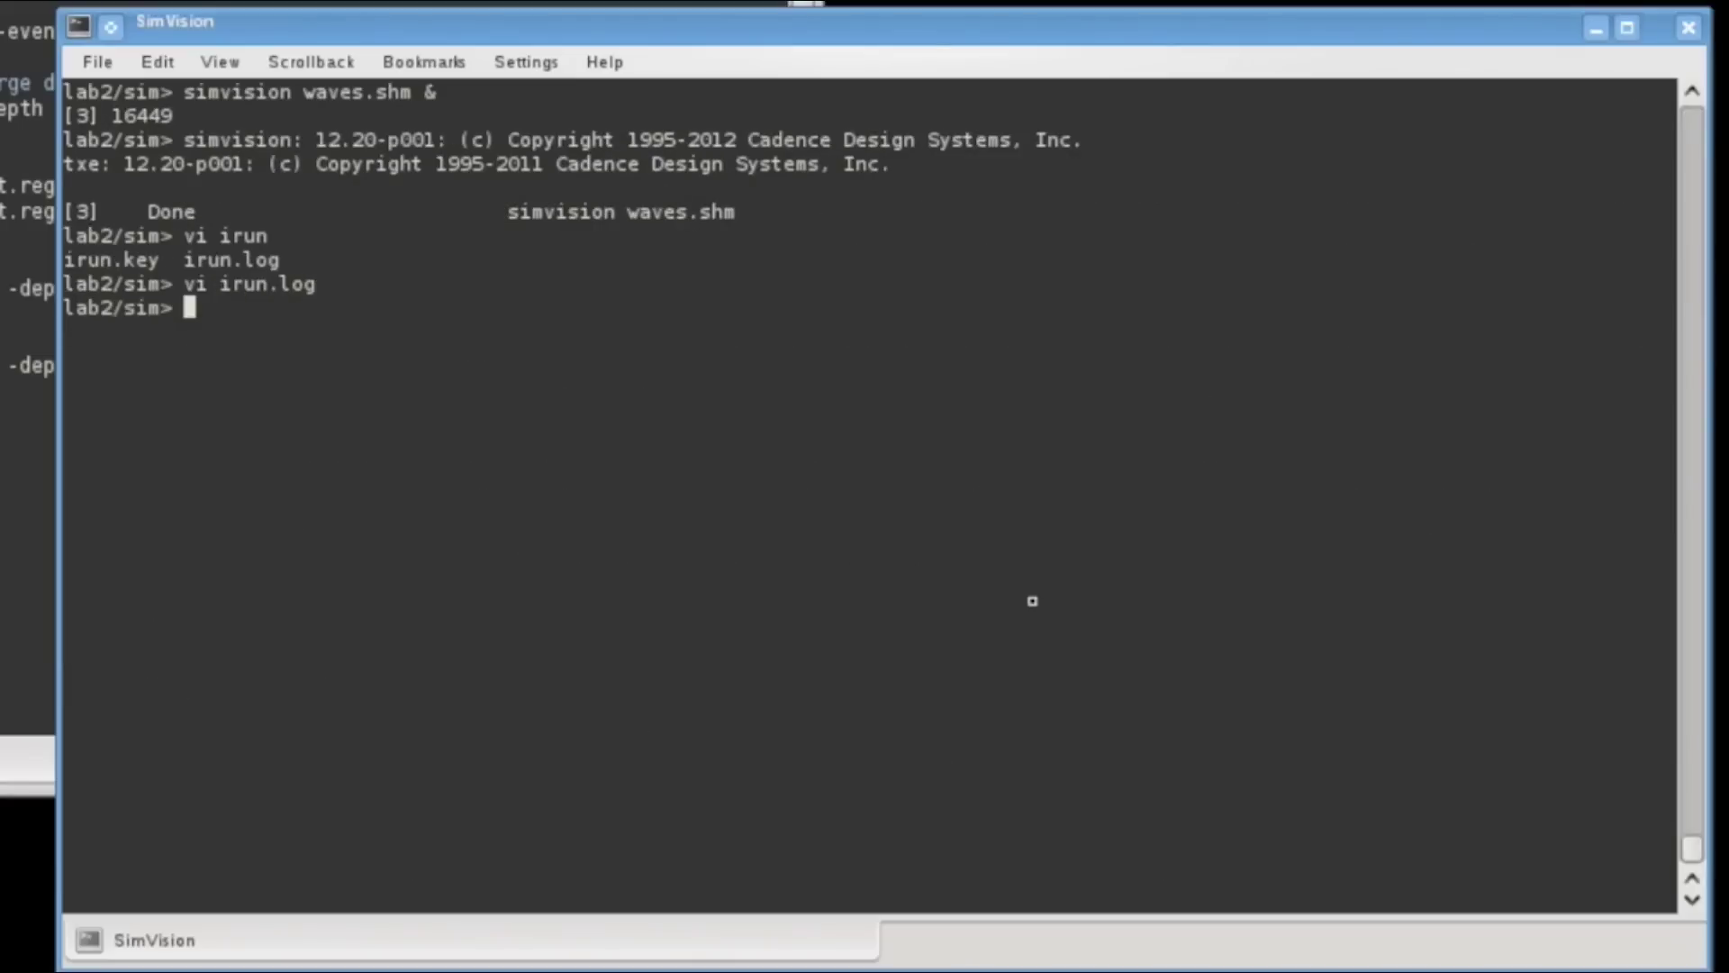
Relaunch 'simvision waves.shm &' and place the Design Browser window on screen.
{"action": "key", "text": "Up"}
{"action": "key", "text": "Up"}
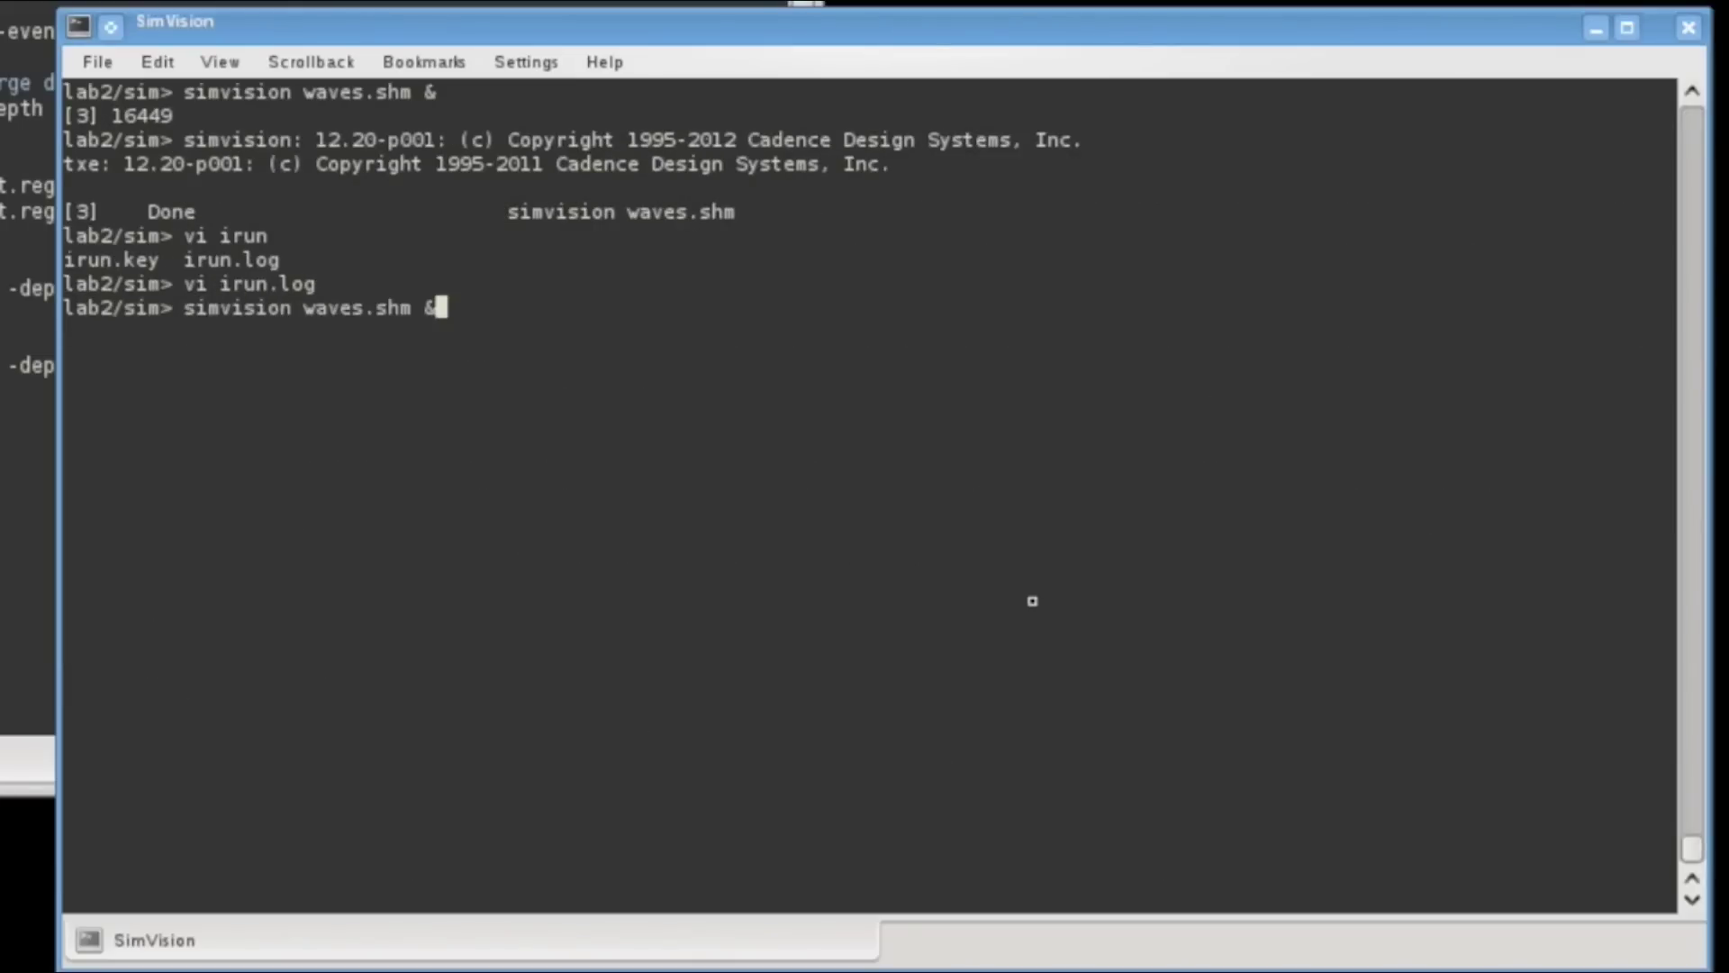
{"action": "key", "text": "Return"}
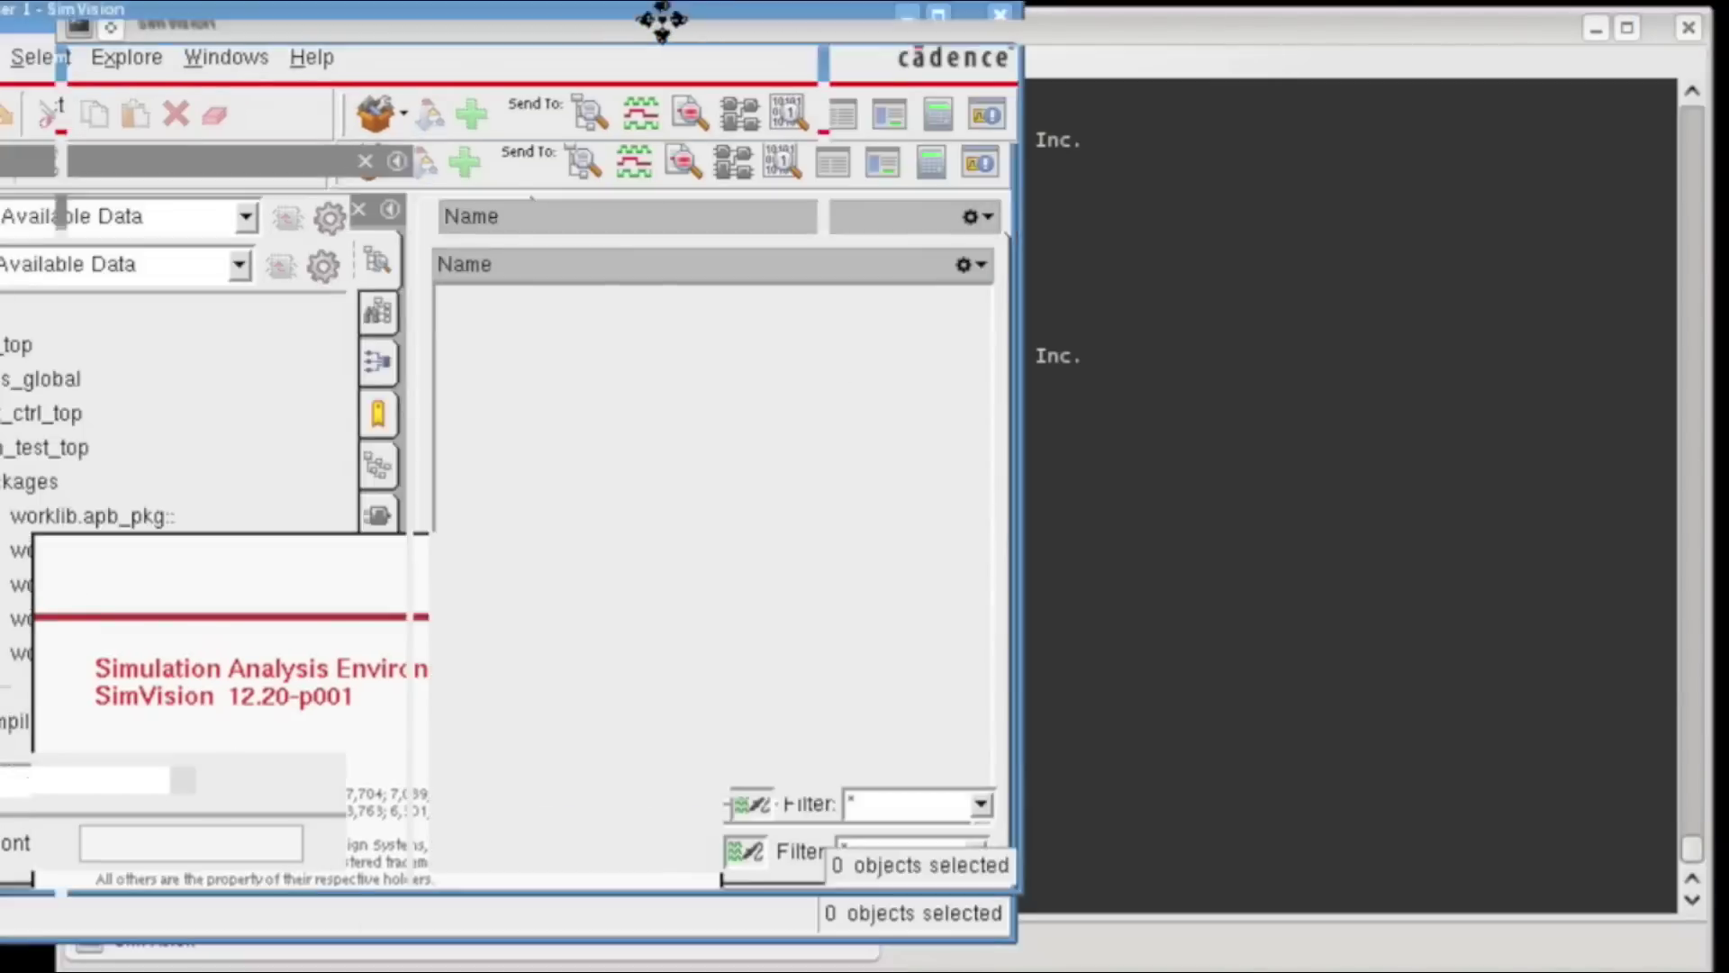
{"action": "left_click", "coordinate": [1111, 70]}
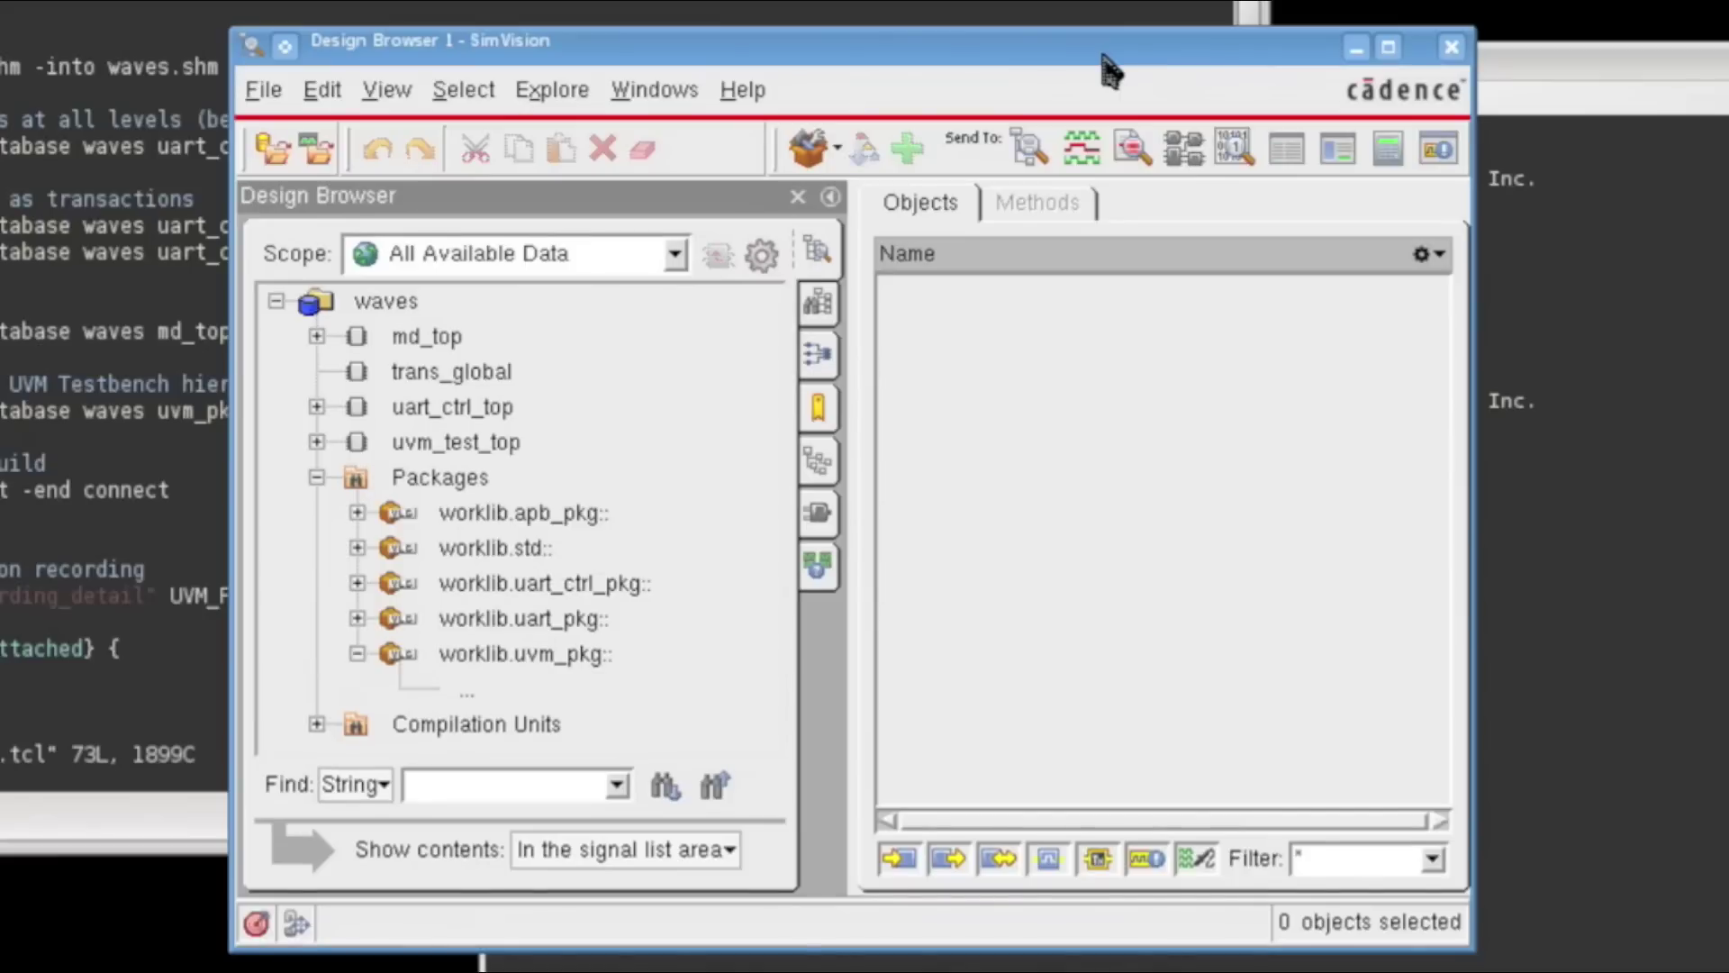
Explore the full design from the waves database and connect to the live simulation at 17,725 ns.
{"action": "left_click", "coordinate": [411, 315]}
{"action": "right_click", "coordinate": [405, 308]}
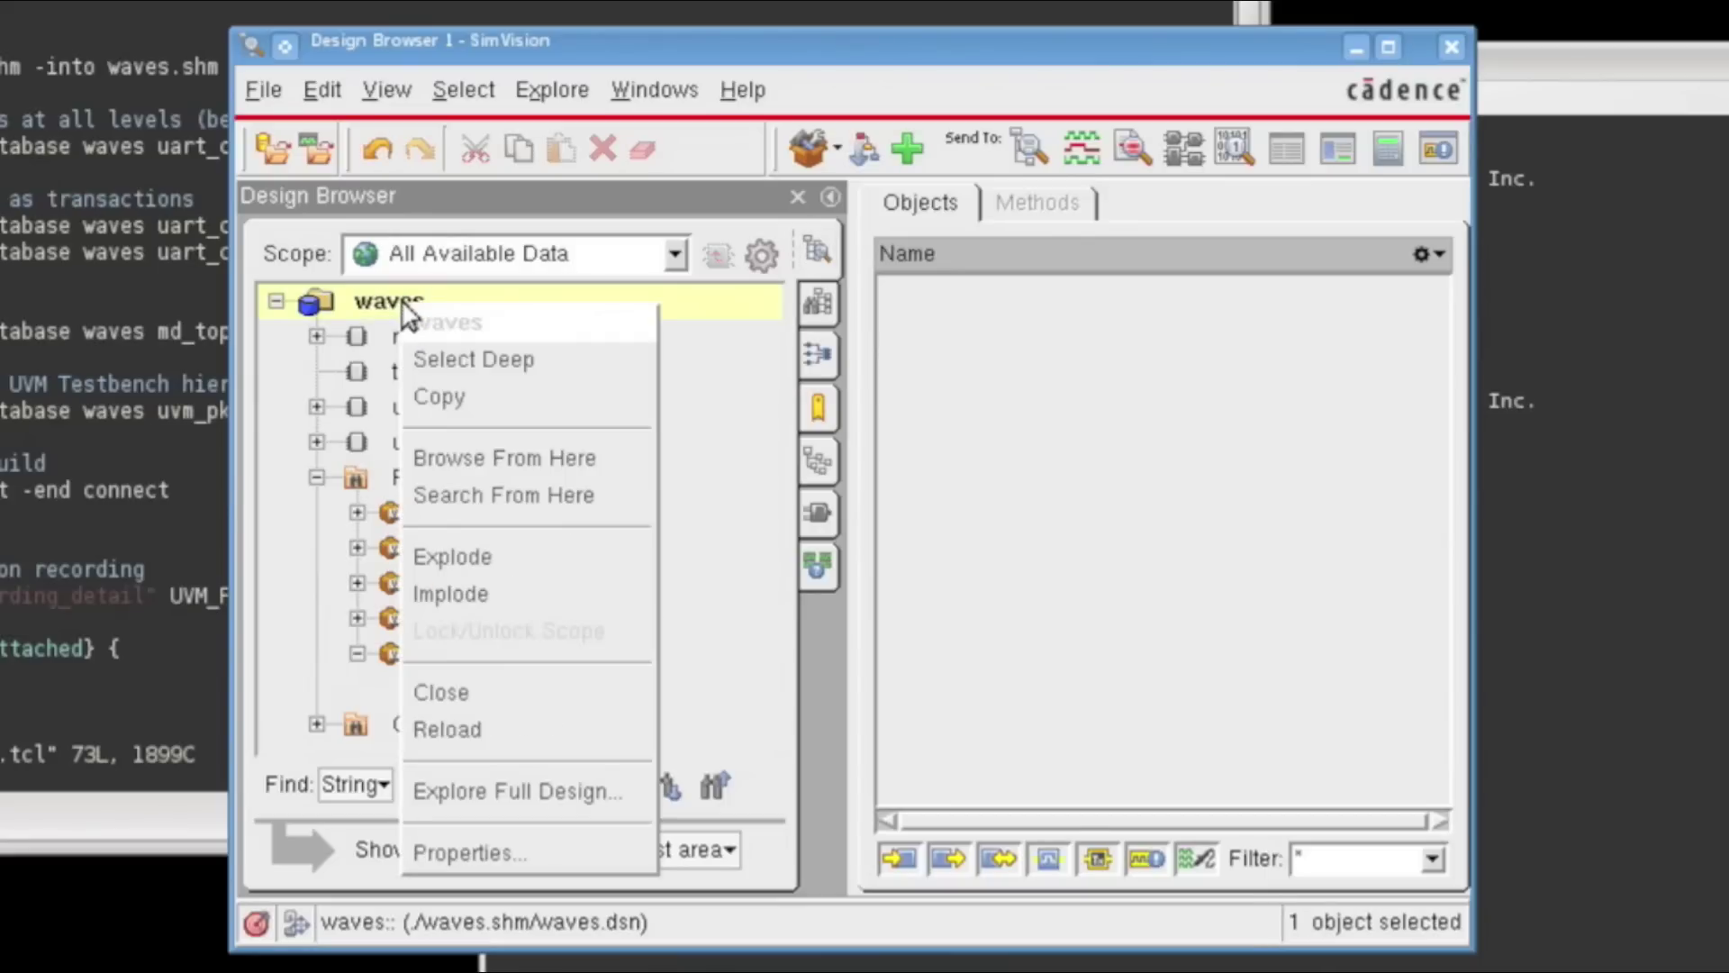
{"action": "left_click", "coordinate": [498, 800]}
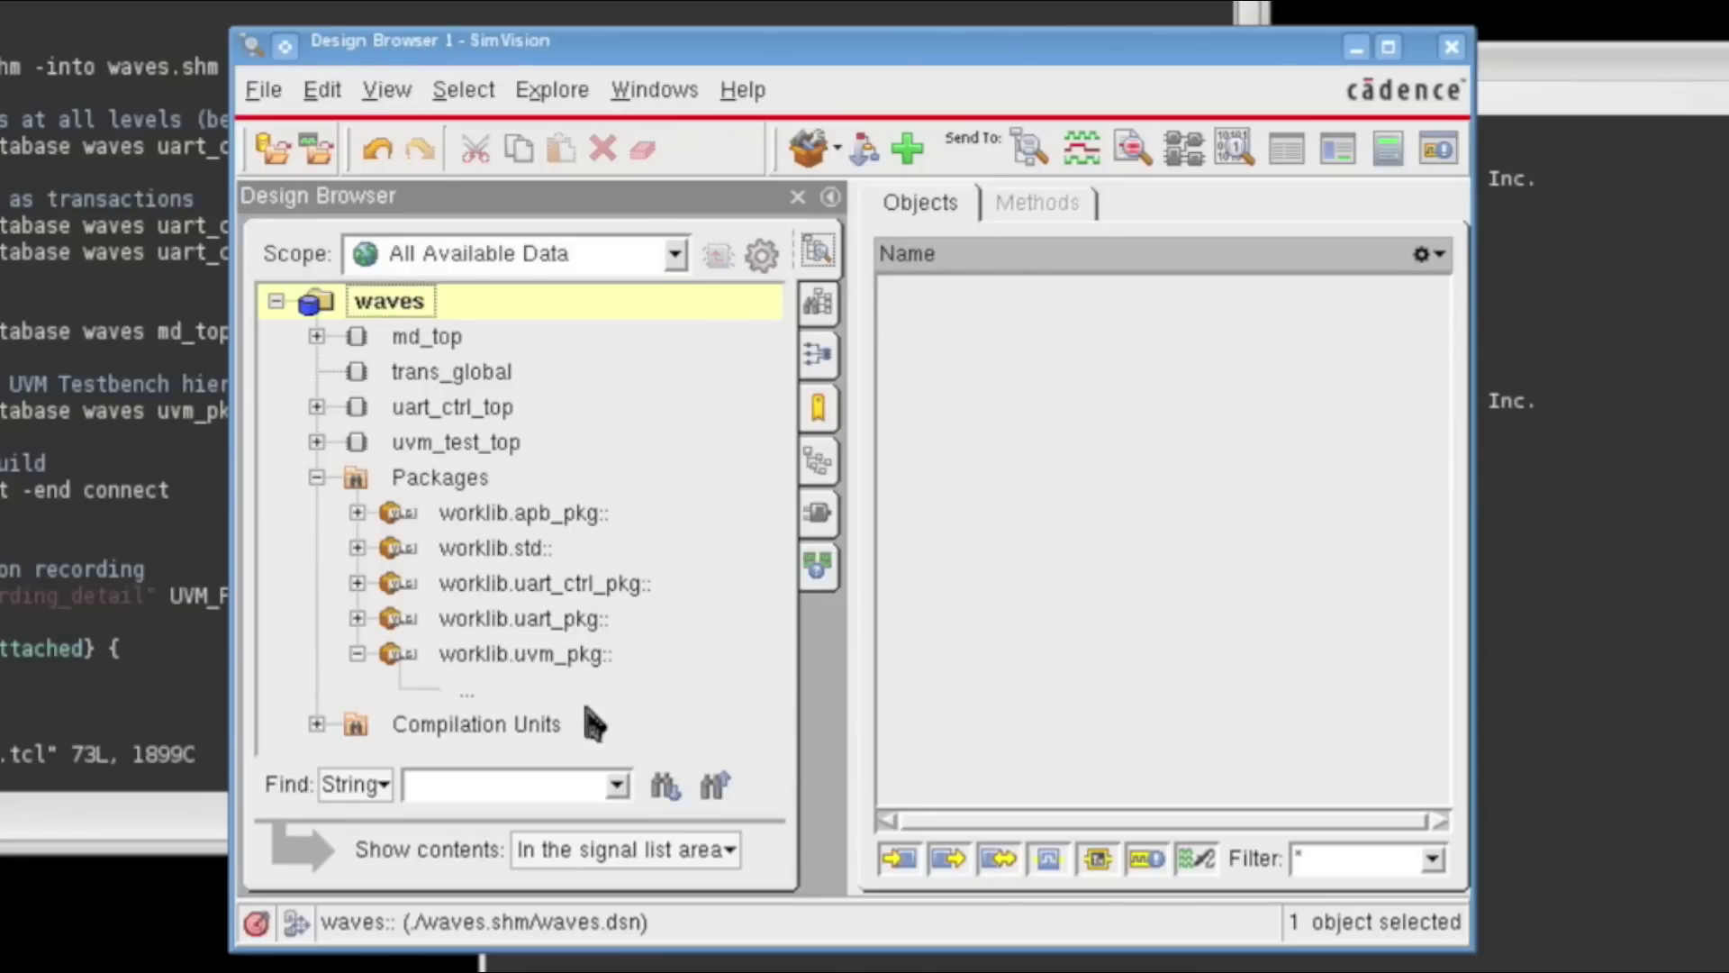
{"action": "left_click", "coordinate": [664, 205]}
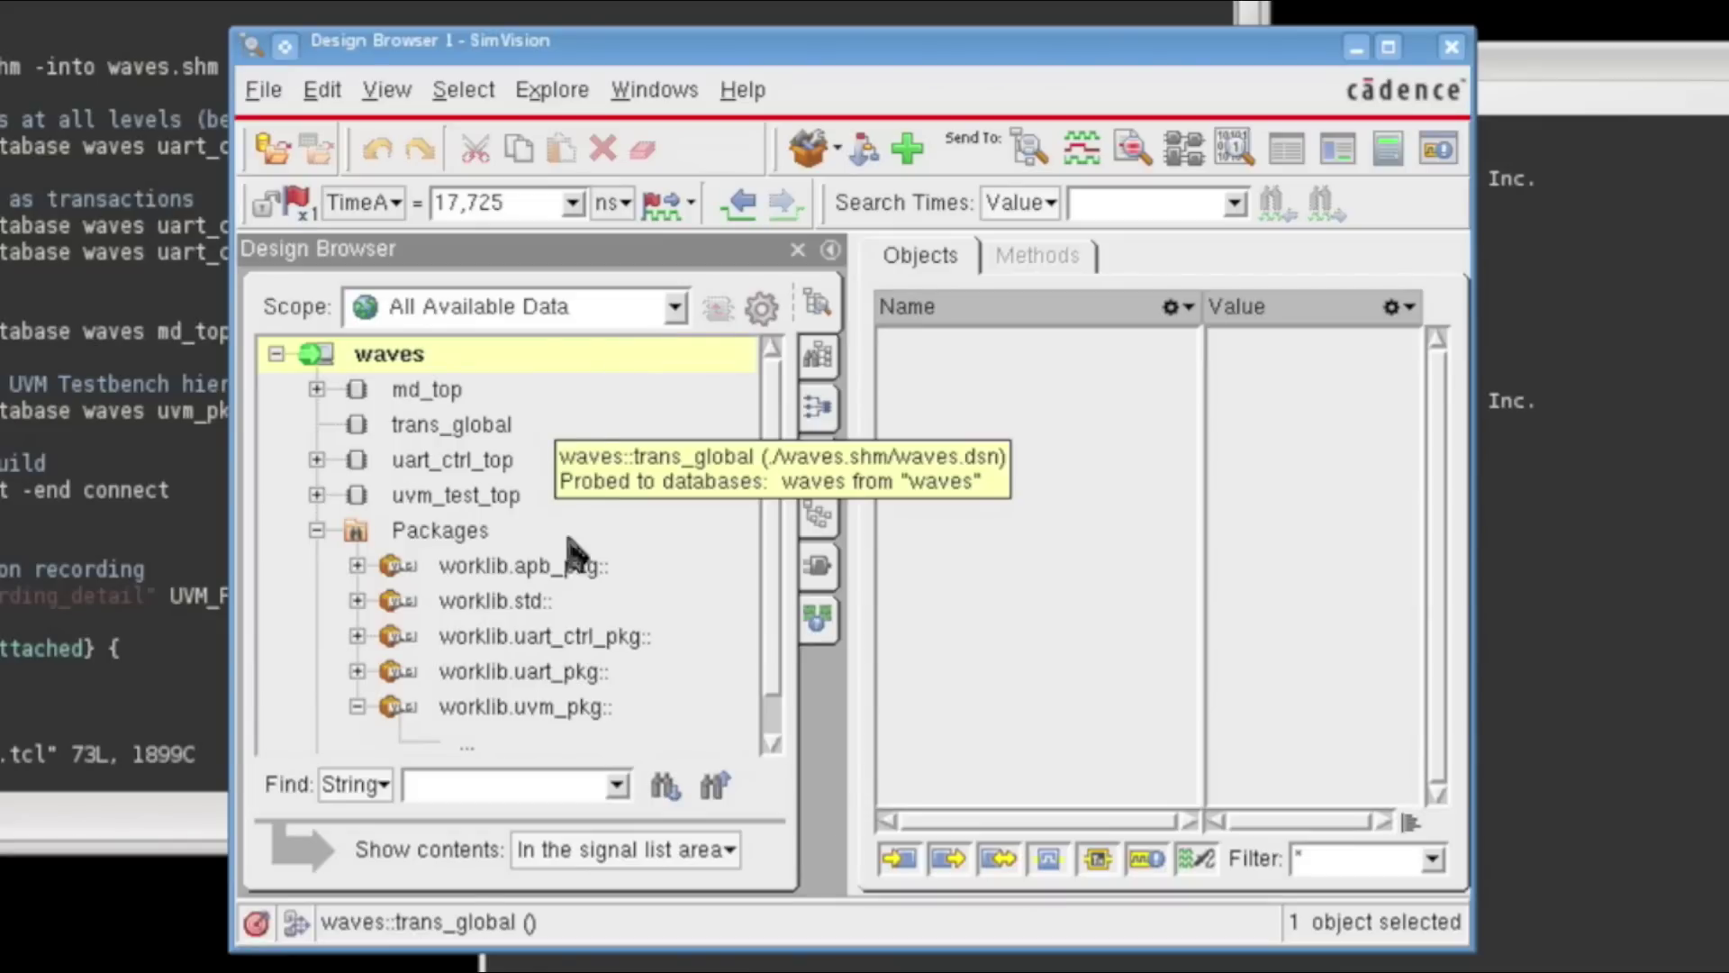
Expand uart_ctrl_top > uart_dut > regs and list the receiver's signals and assertions.
{"action": "left_click", "coordinate": [317, 460]}
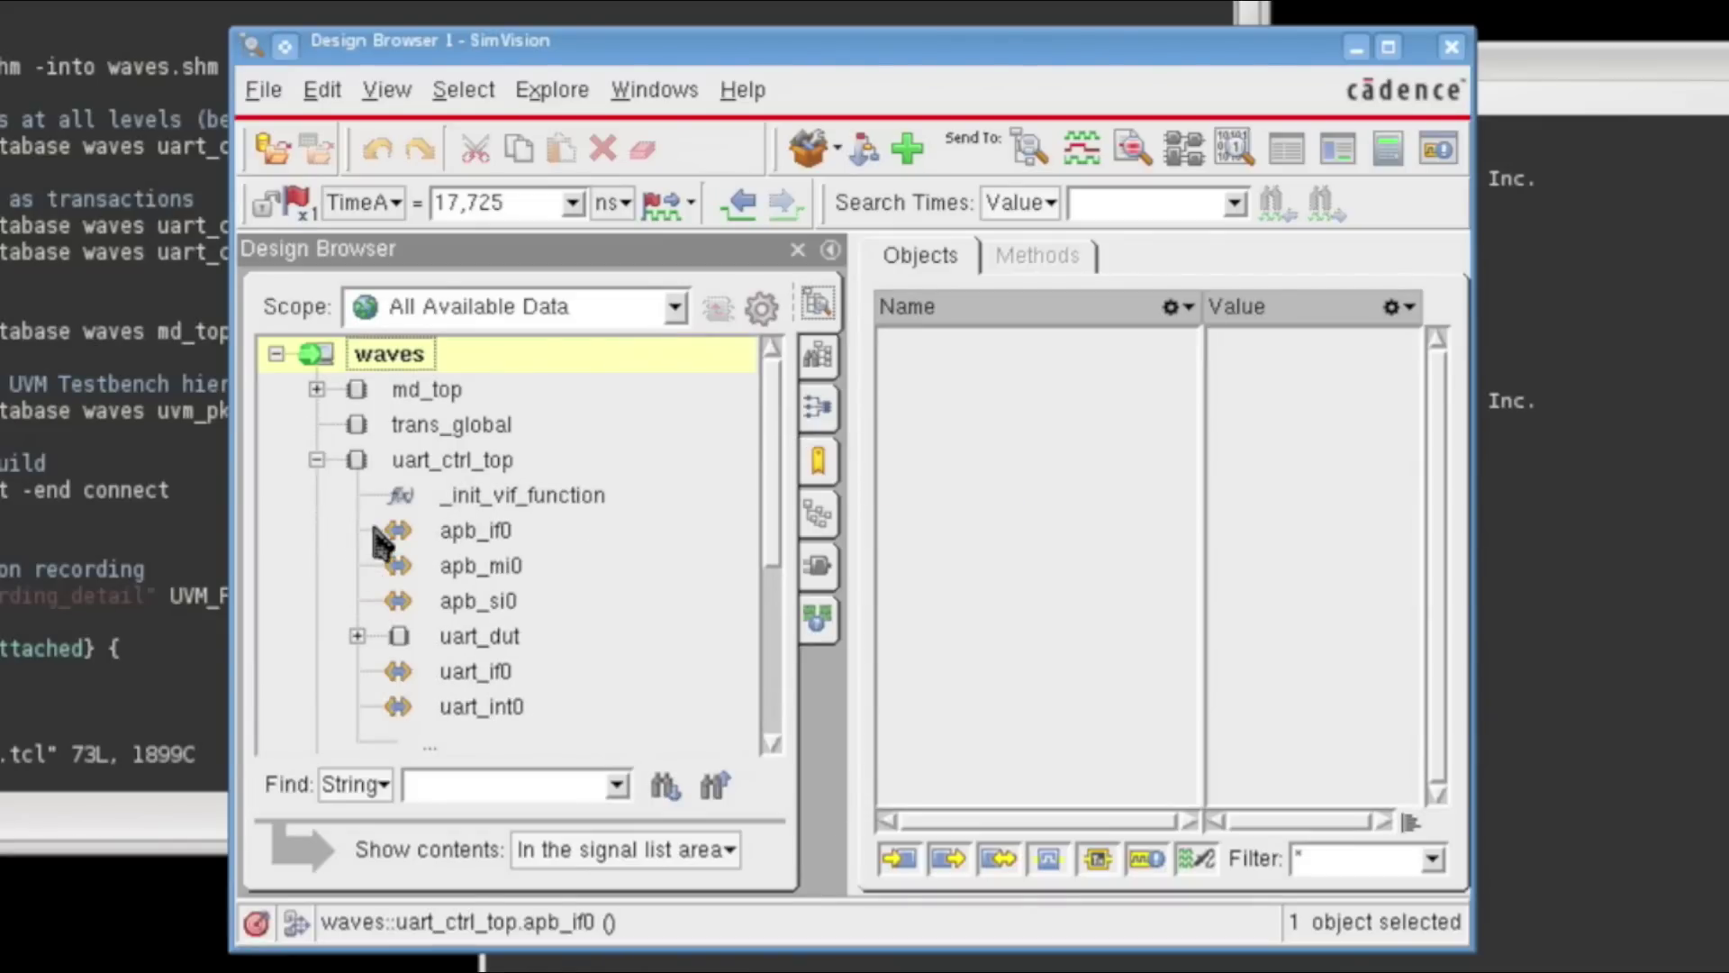
{"action": "left_click", "coordinate": [357, 635]}
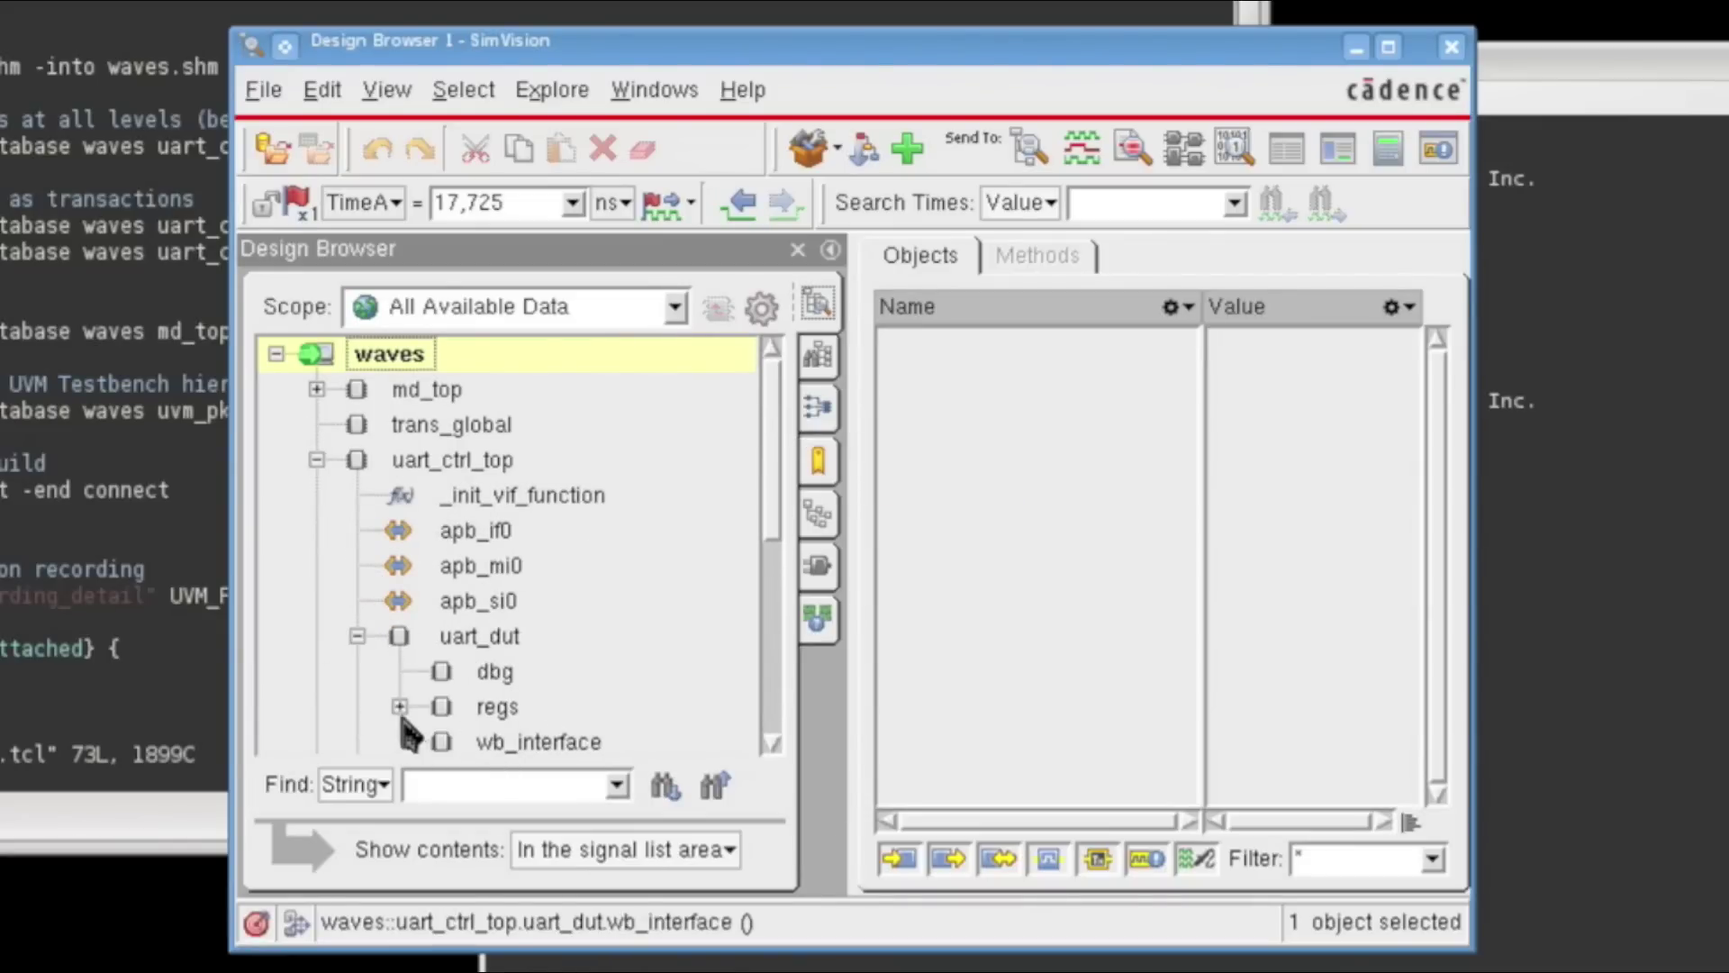
{"action": "left_click", "coordinate": [400, 707]}
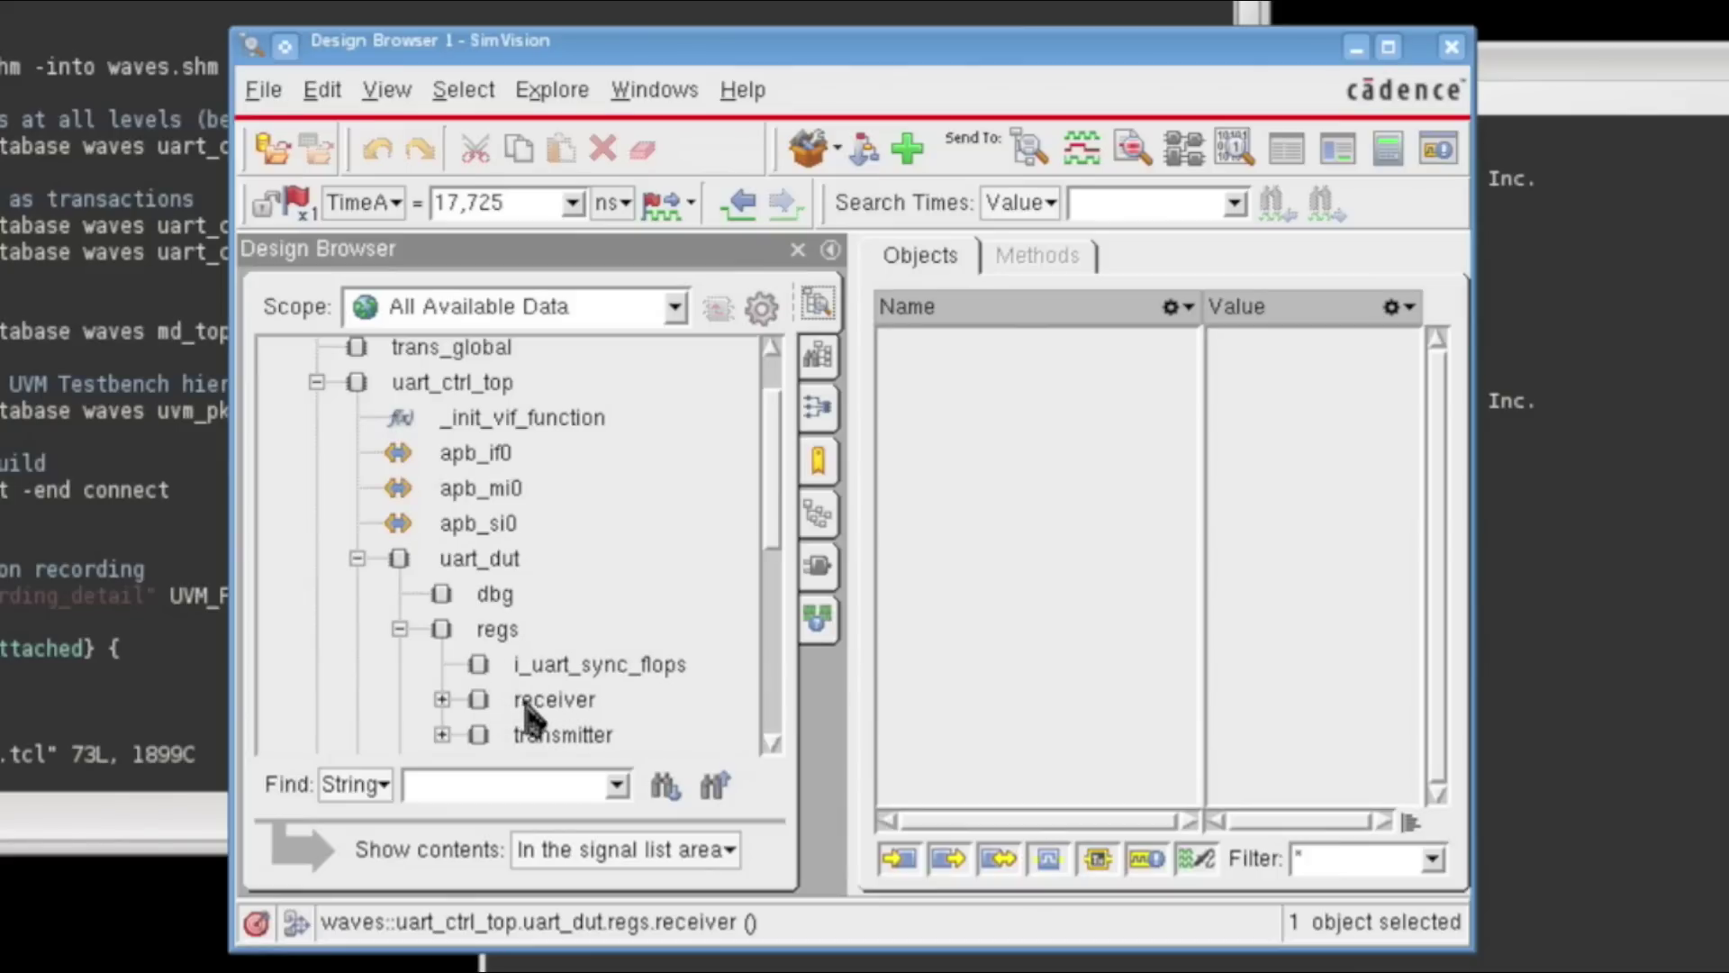
{"action": "left_click", "coordinate": [528, 708]}
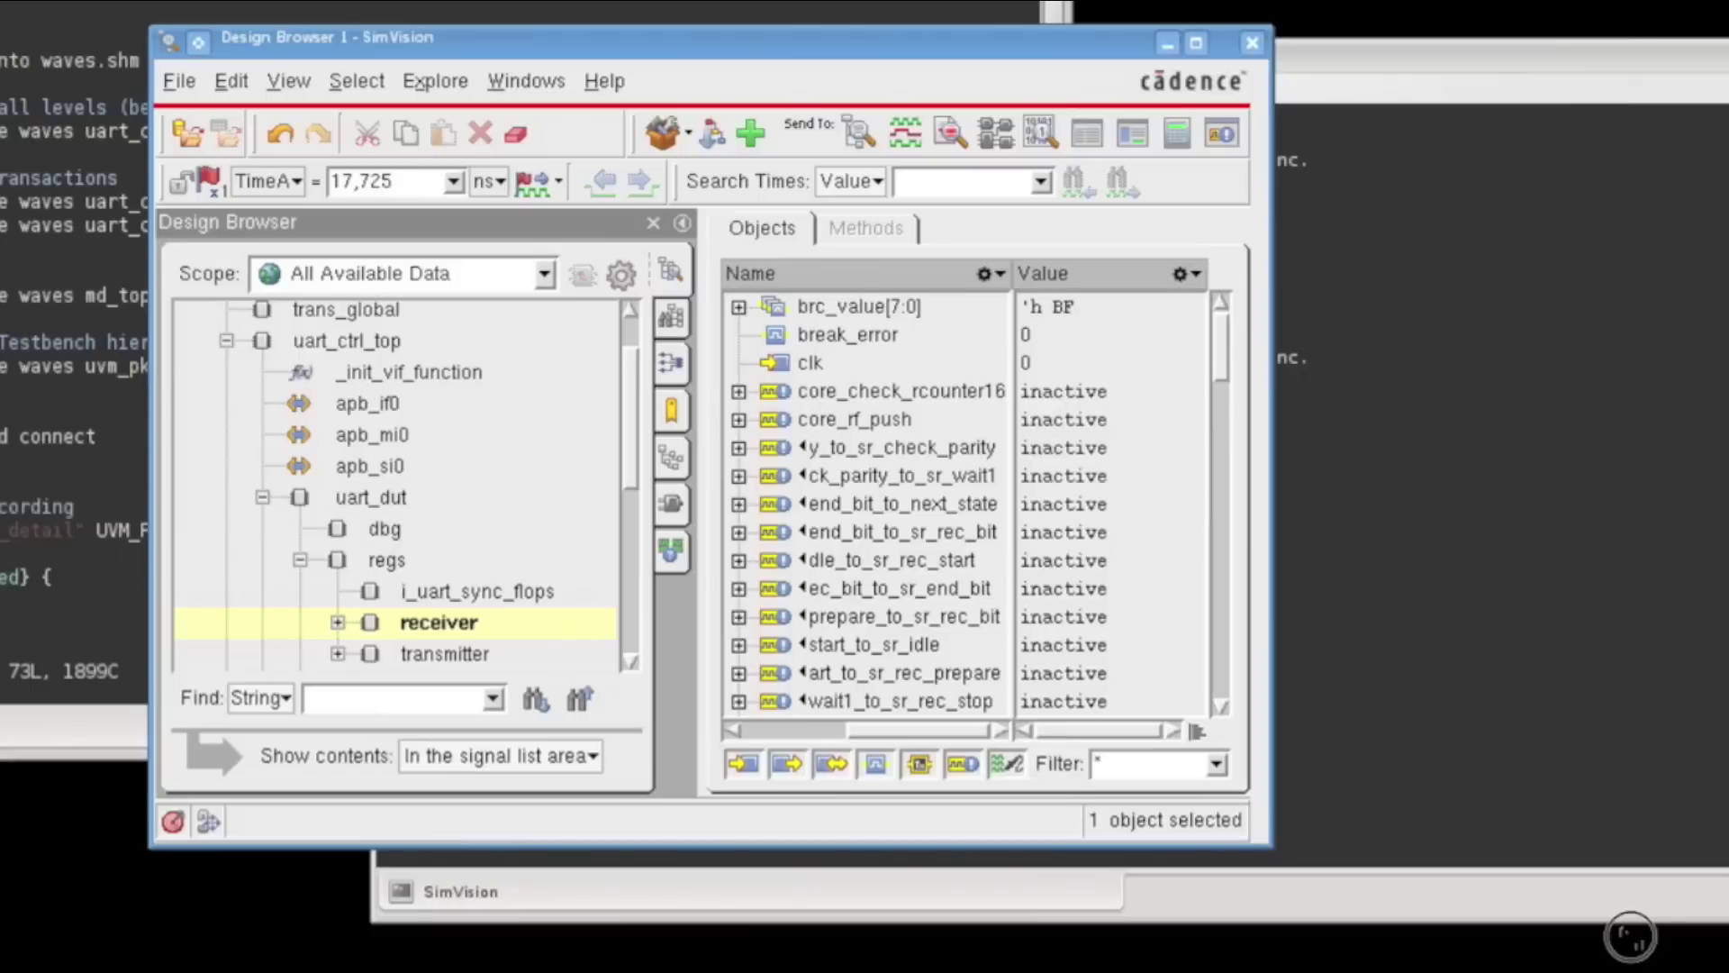
Widen the browser, hide input, output, inout and internal signals, and filter by *input_rf*.
{"action": "left_click_drag", "start_coordinate": [1463, 945], "coordinate": [1624, 934]}
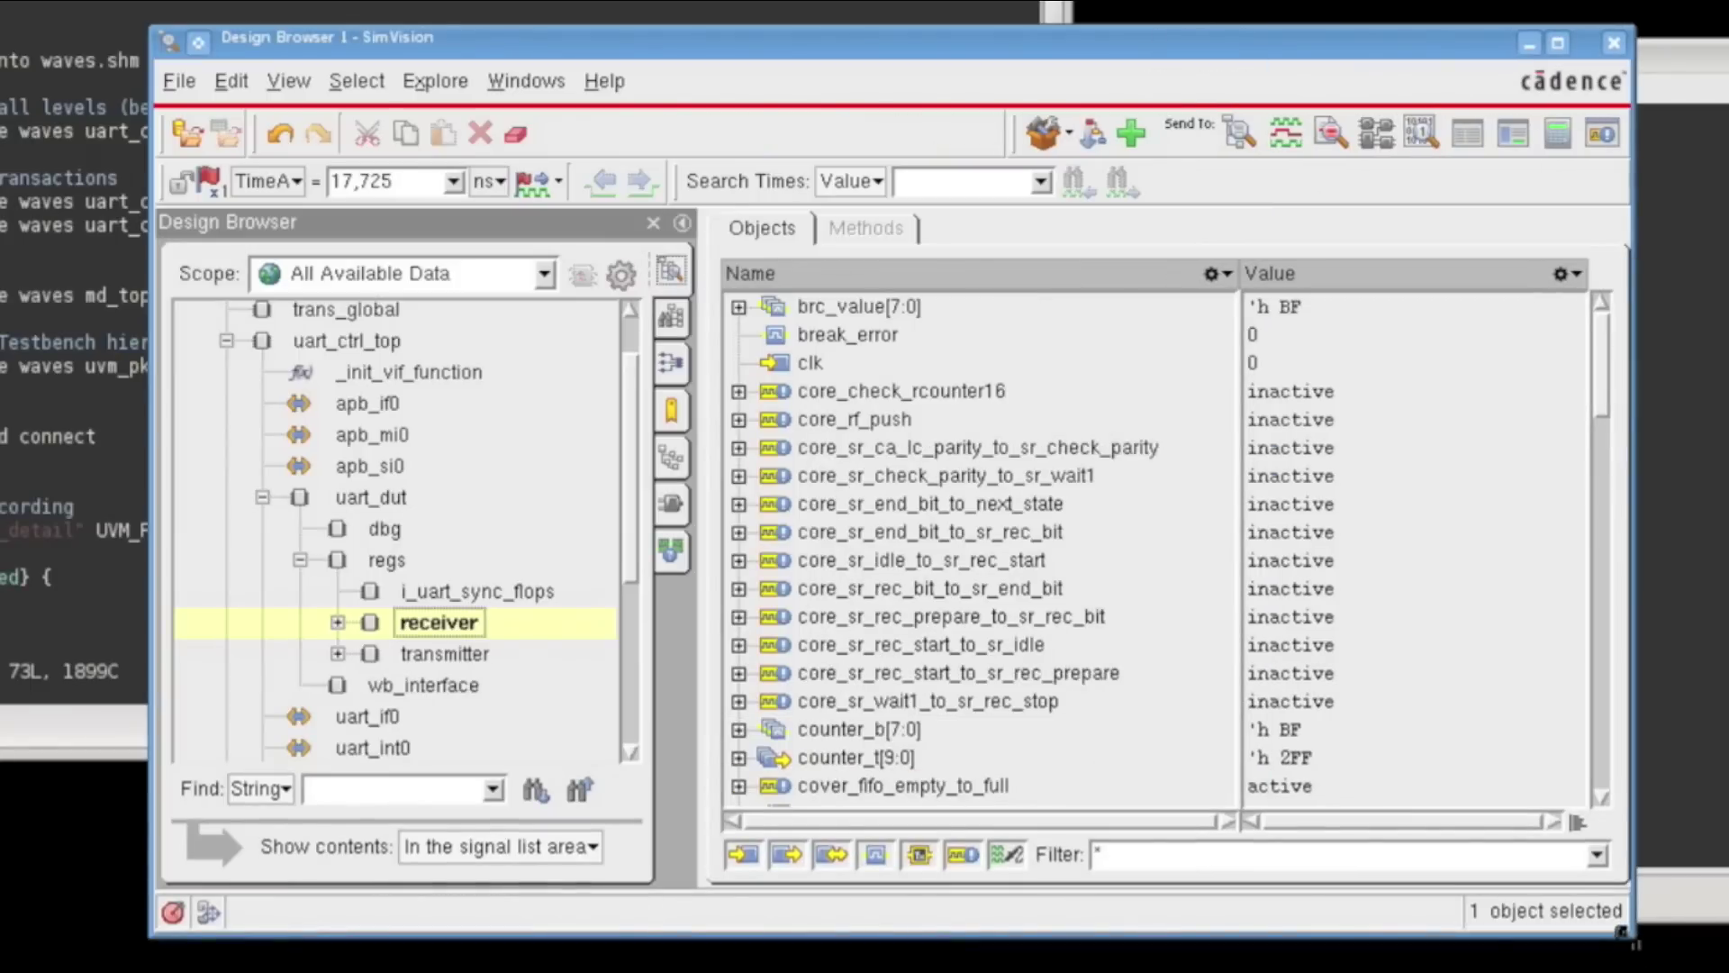
{"action": "left_click", "coordinate": [744, 856]}
{"action": "left_click", "coordinate": [786, 855]}
{"action": "left_click", "coordinate": [830, 856]}
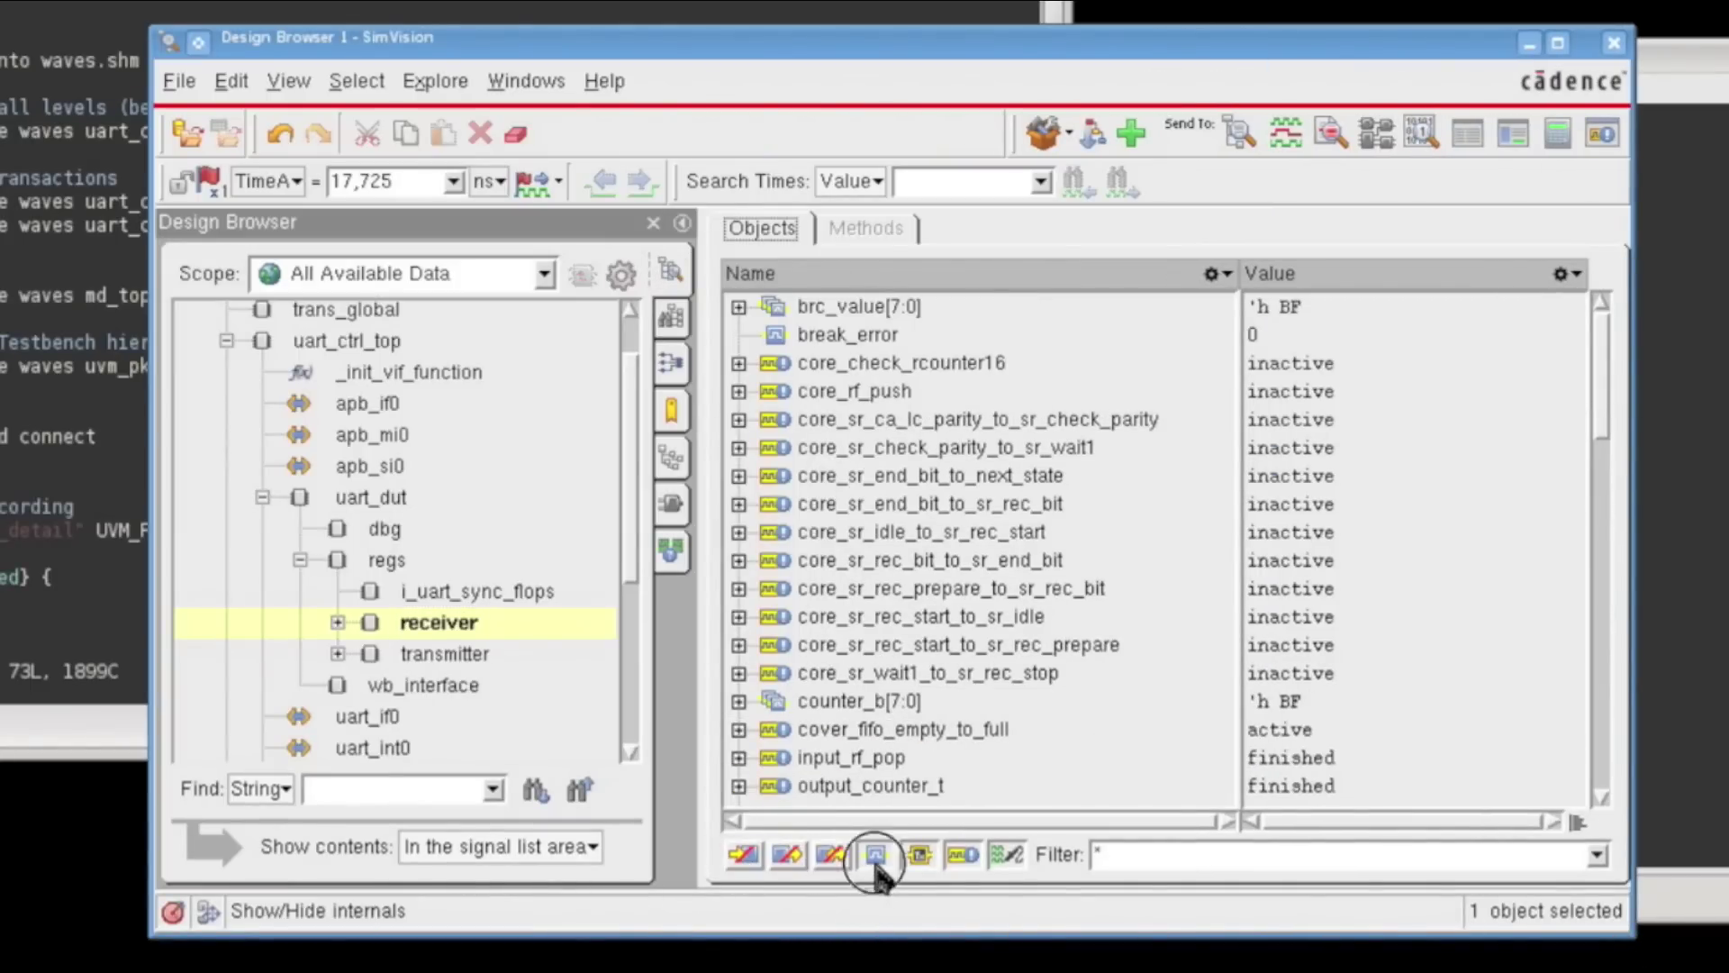
{"action": "left_click", "coordinate": [875, 857]}
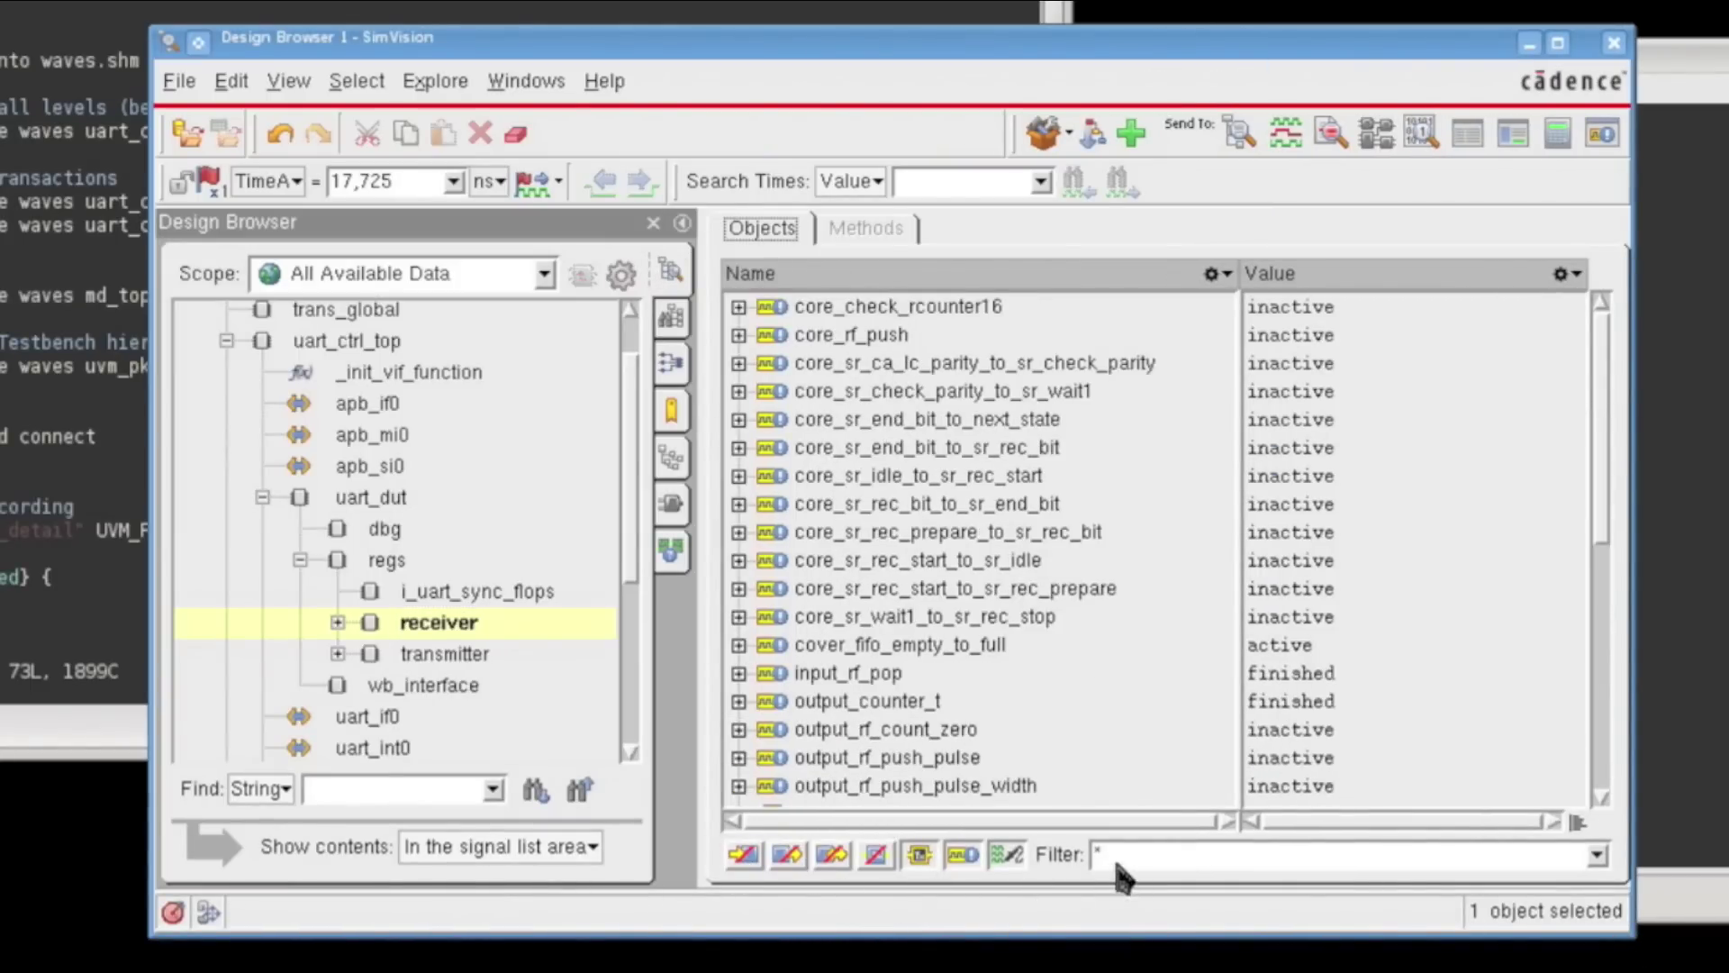
{"action": "type", "text": "*input_"}
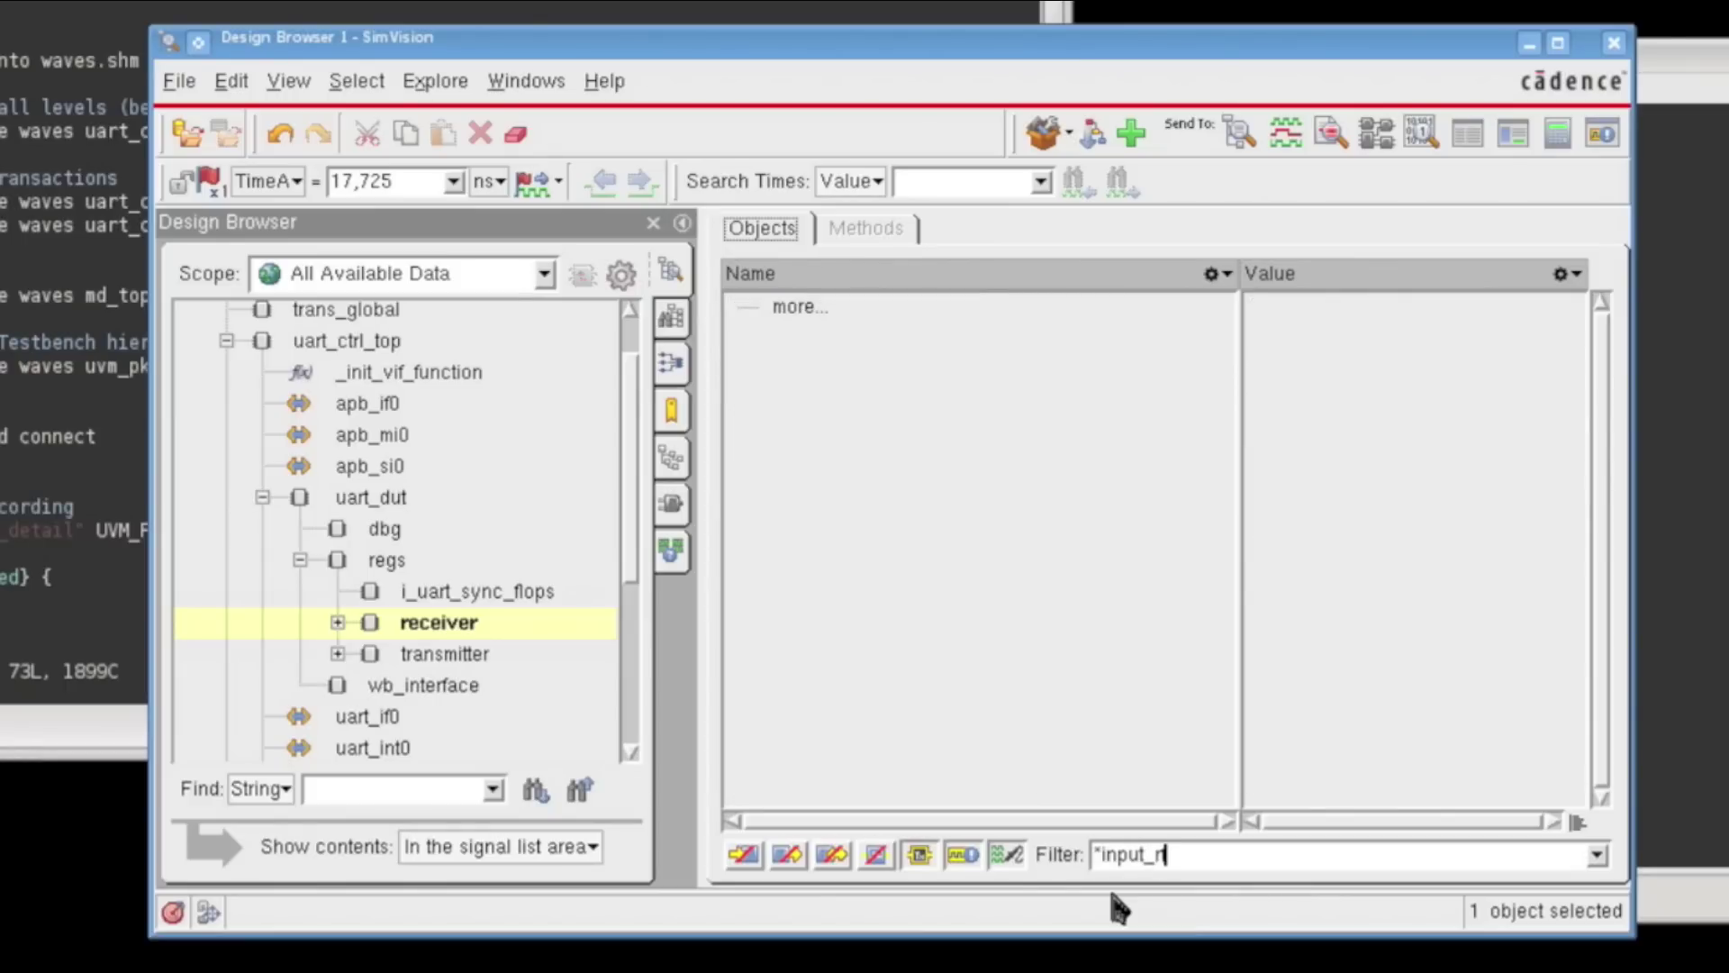
{"action": "type", "text": "rf*"}
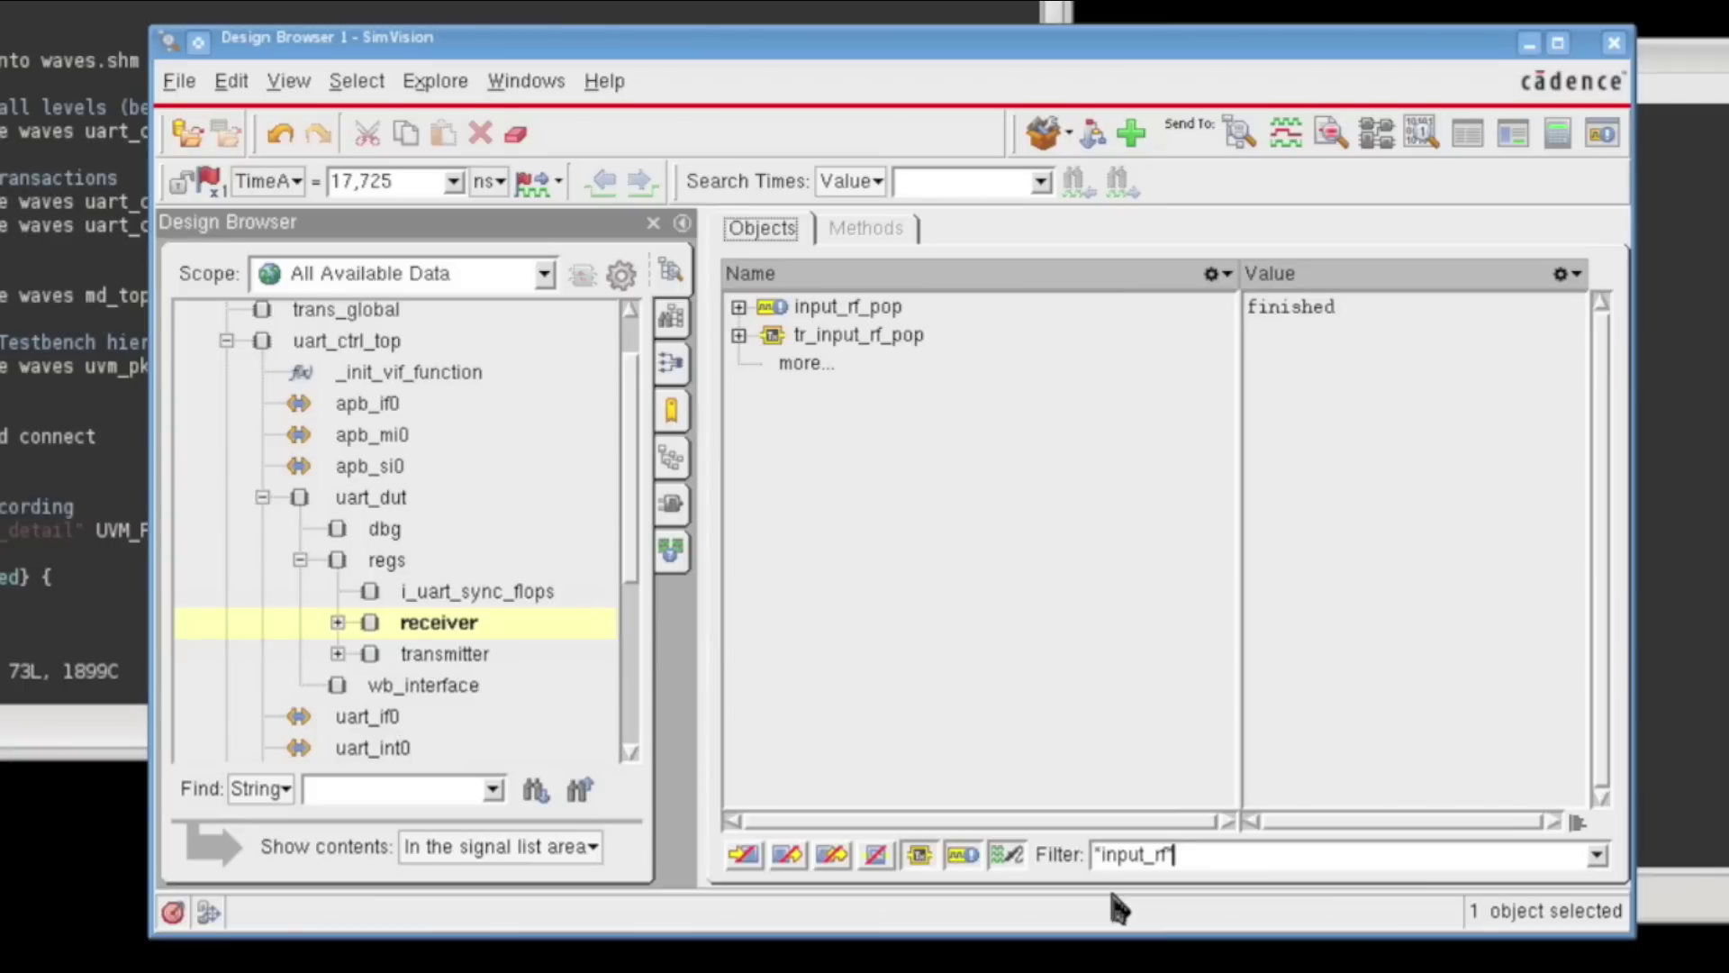
Select input_rf_pop and tr_input_rf_pop and send them to a new Waveform window.
{"action": "left_click", "coordinate": [822, 344]}
{"action": "key", "text": "ctrl+a"}
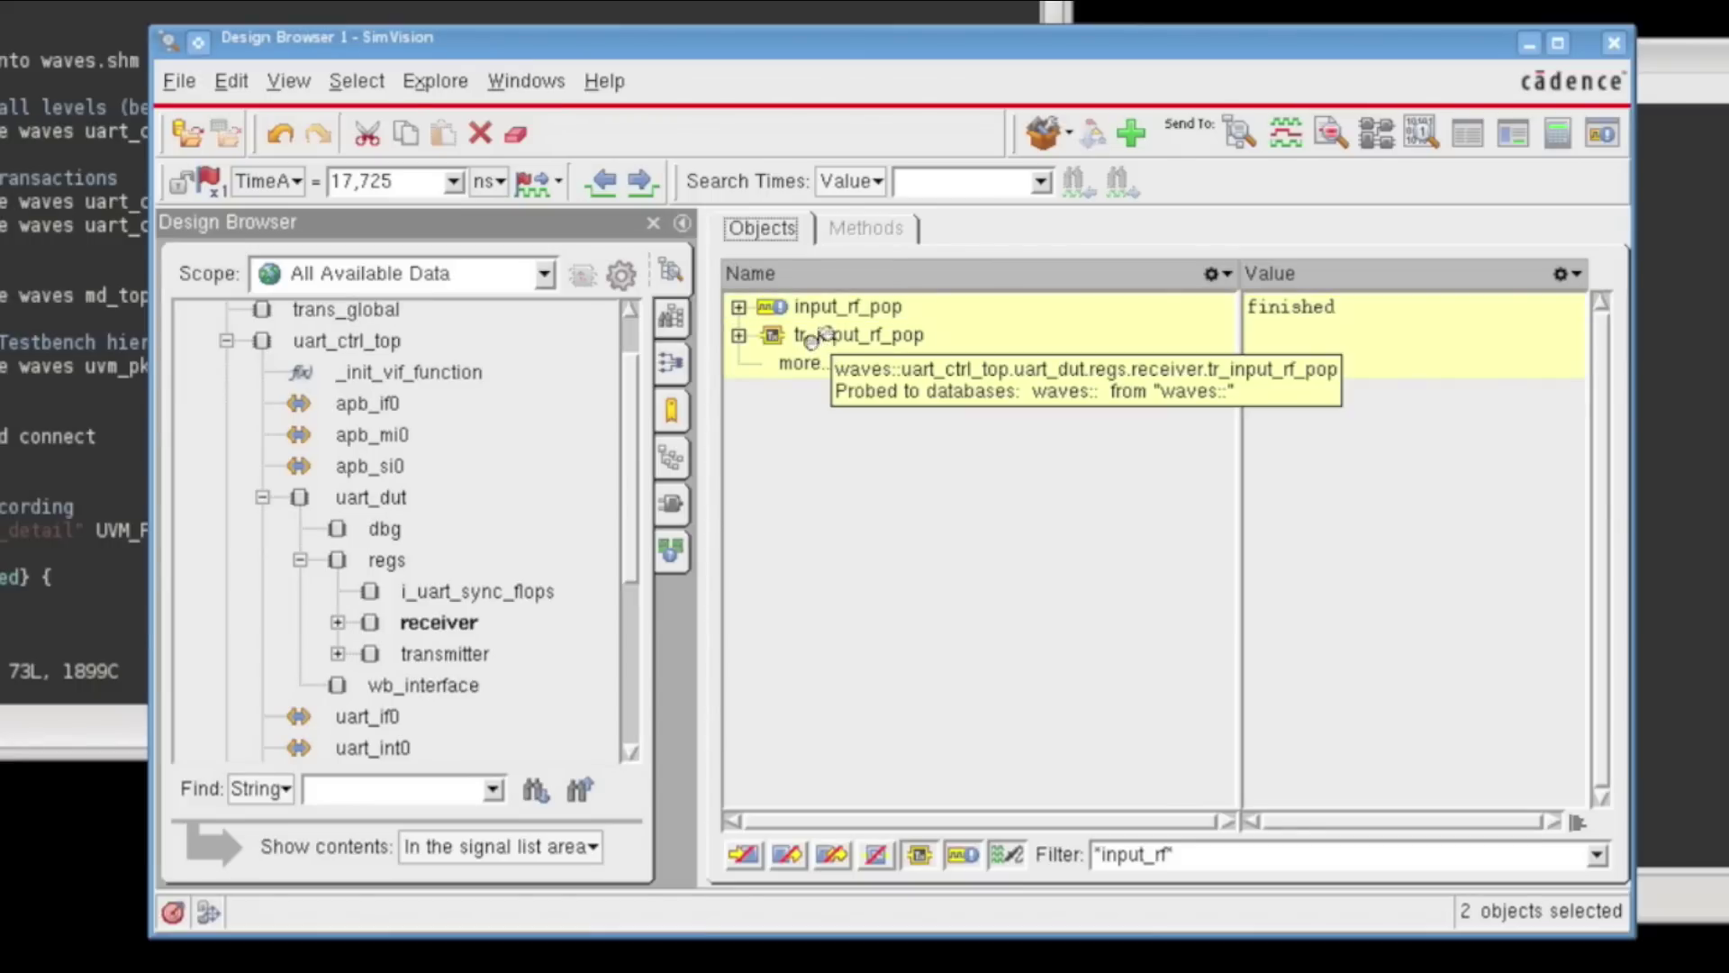
{"action": "key", "text": "ctrl+w"}
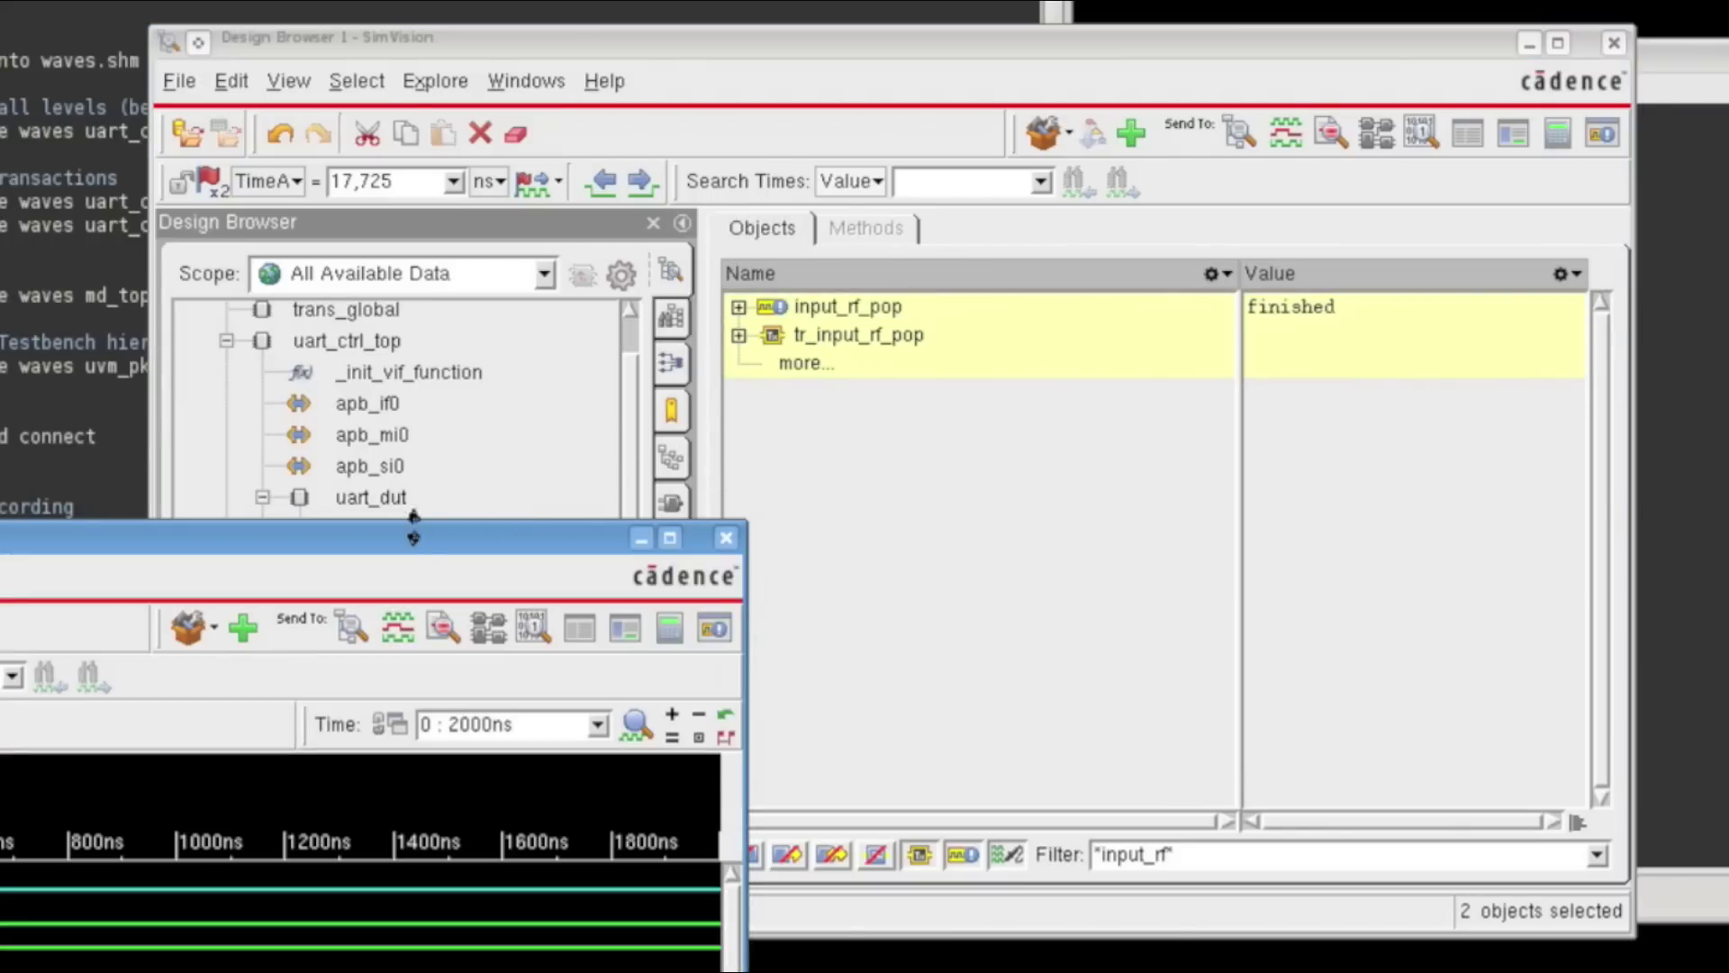
Enlarge the Waveform window and select the input_rf_pop assertion row.
{"action": "left_click_drag", "start_coordinate": [405, 545], "coordinate": [1081, 66]}
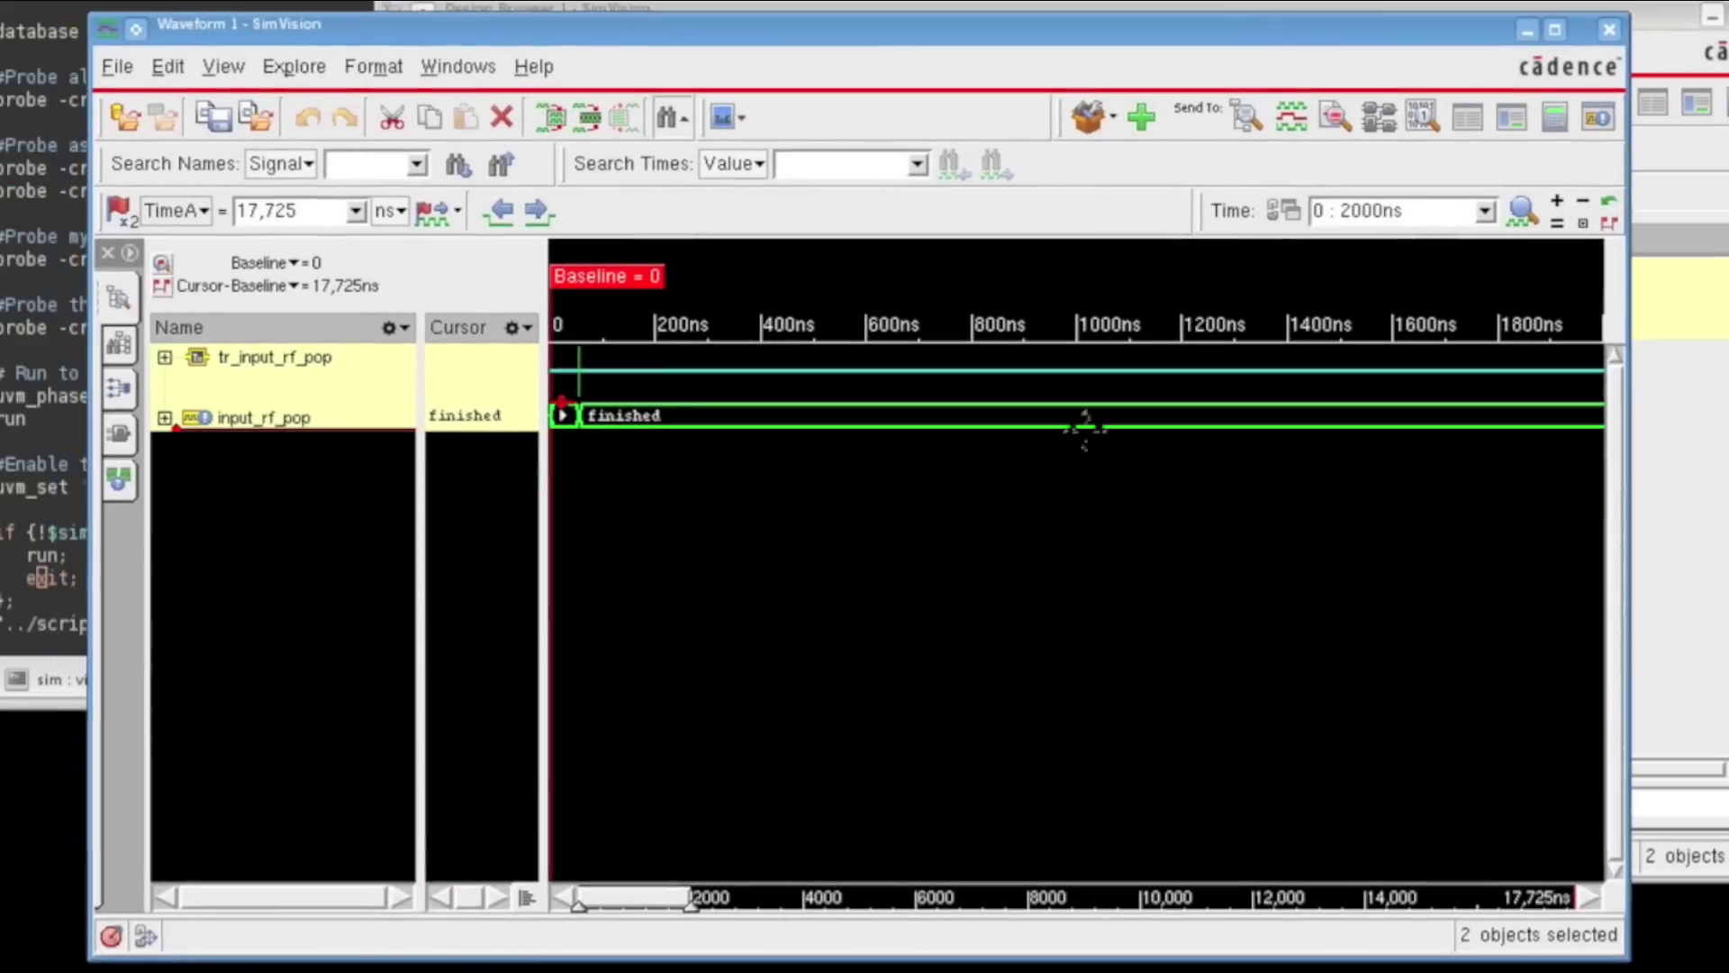
{"action": "left_click", "coordinate": [287, 416]}
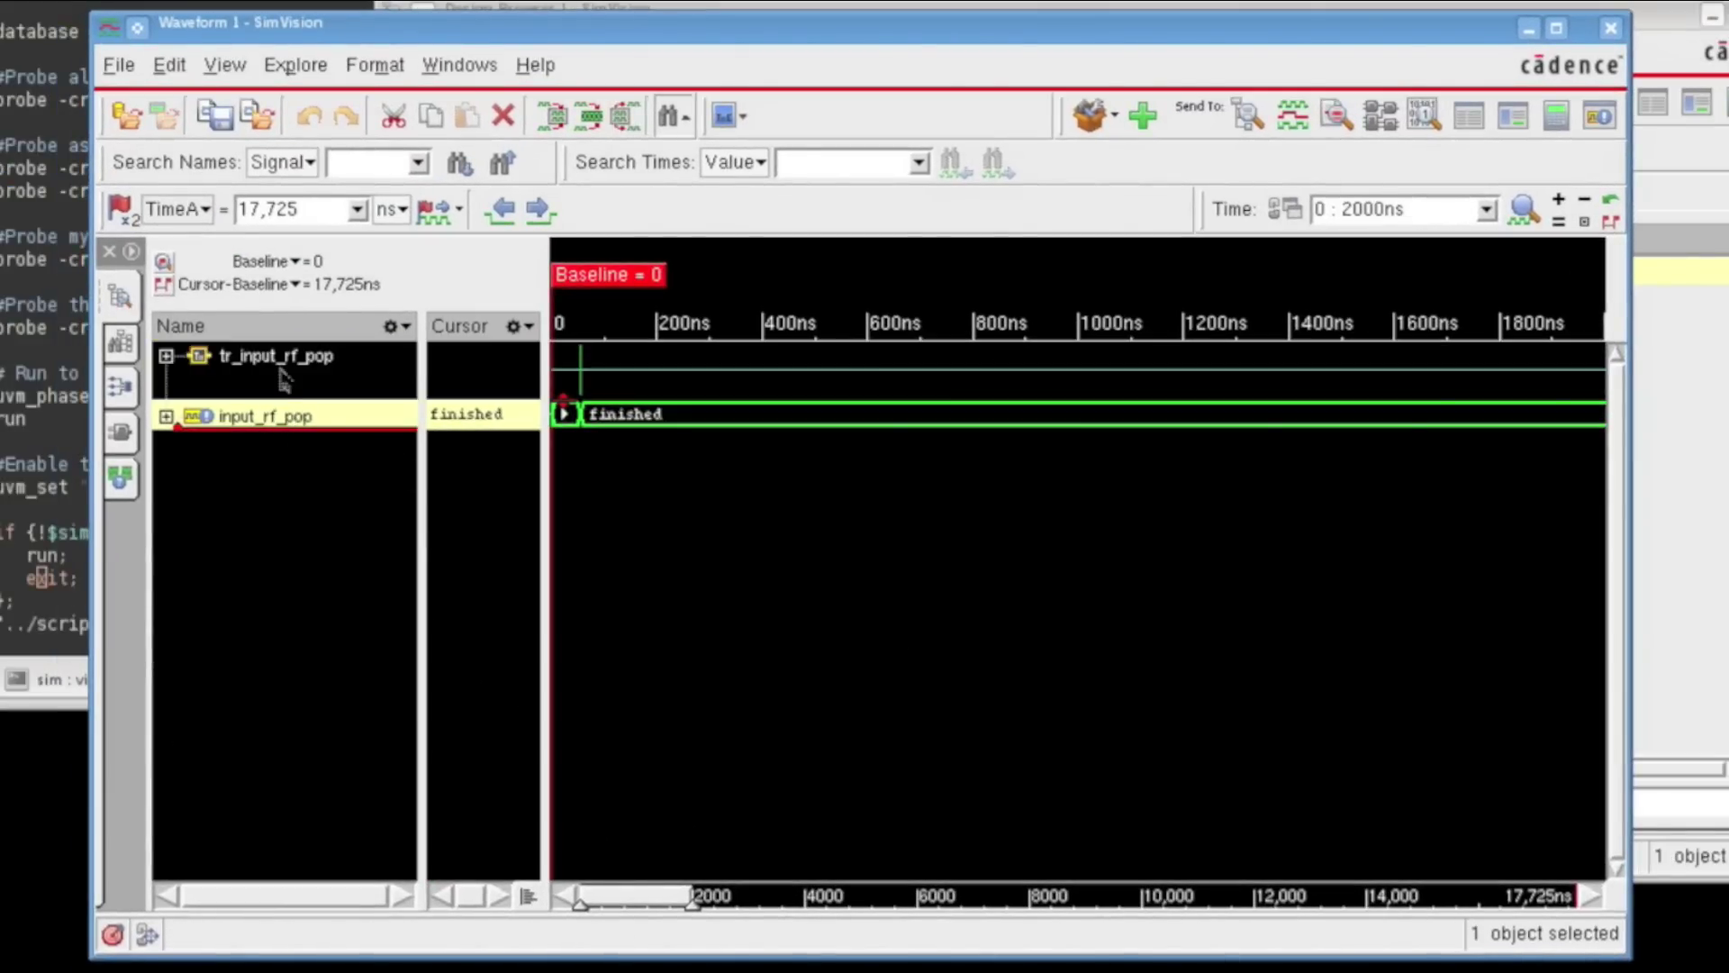
{"action": "left_click", "coordinate": [287, 379]}
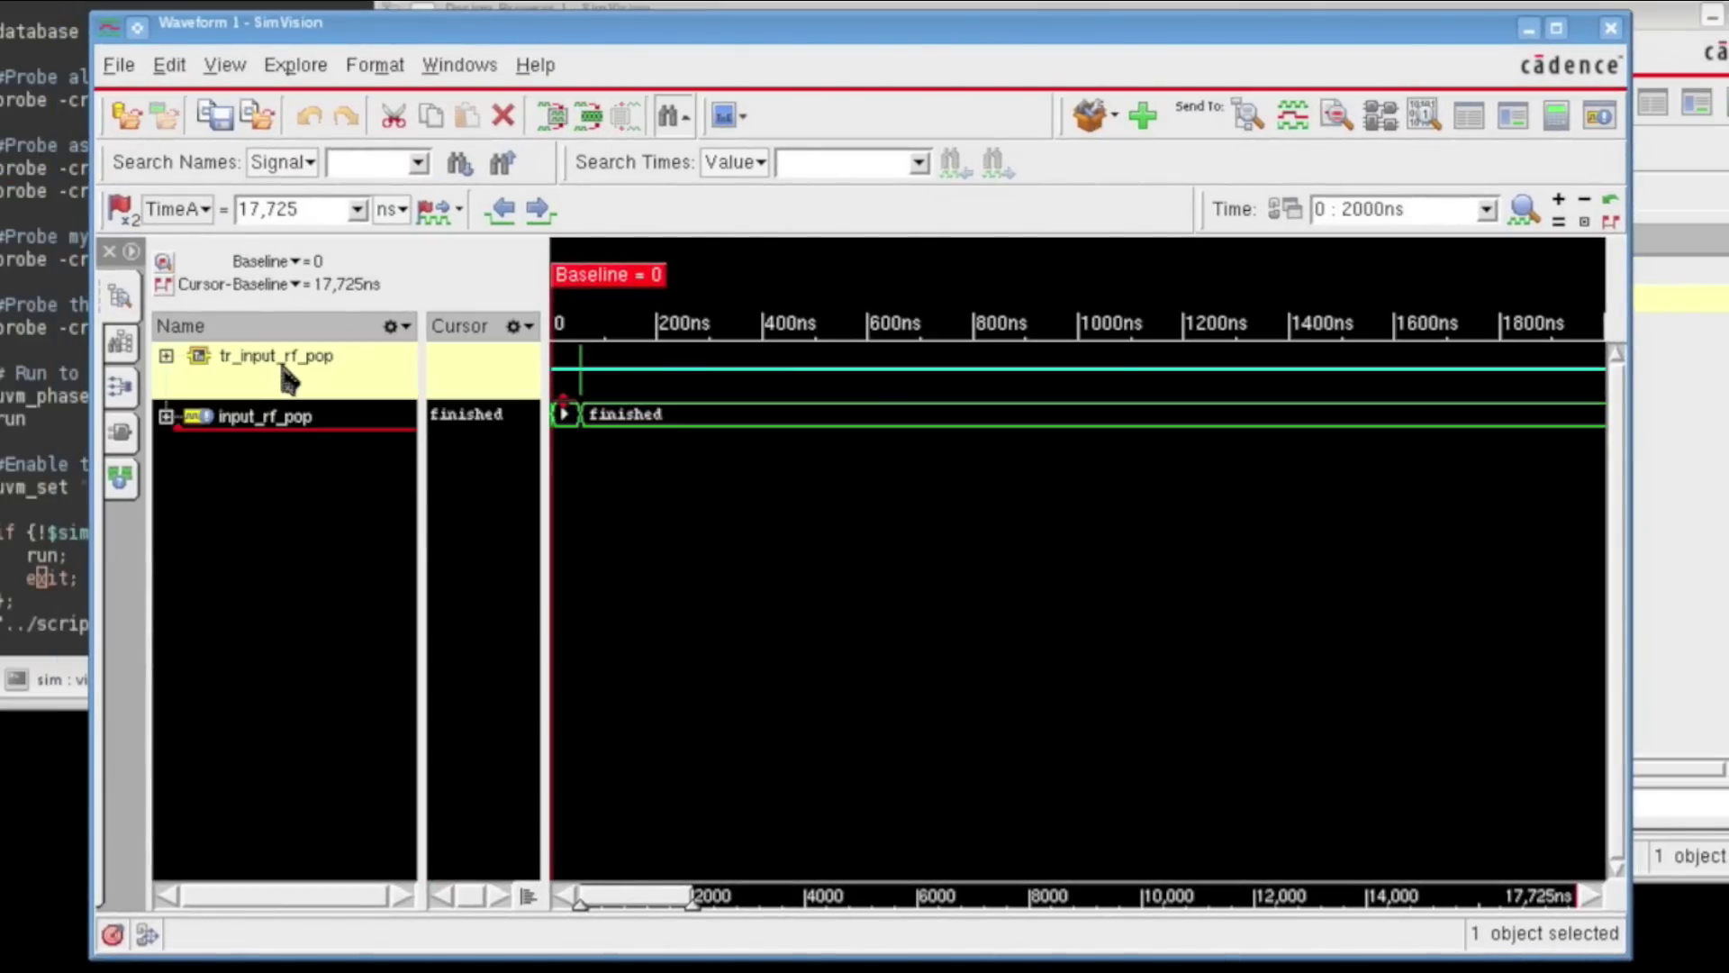
{"action": "left_click", "coordinate": [287, 419]}
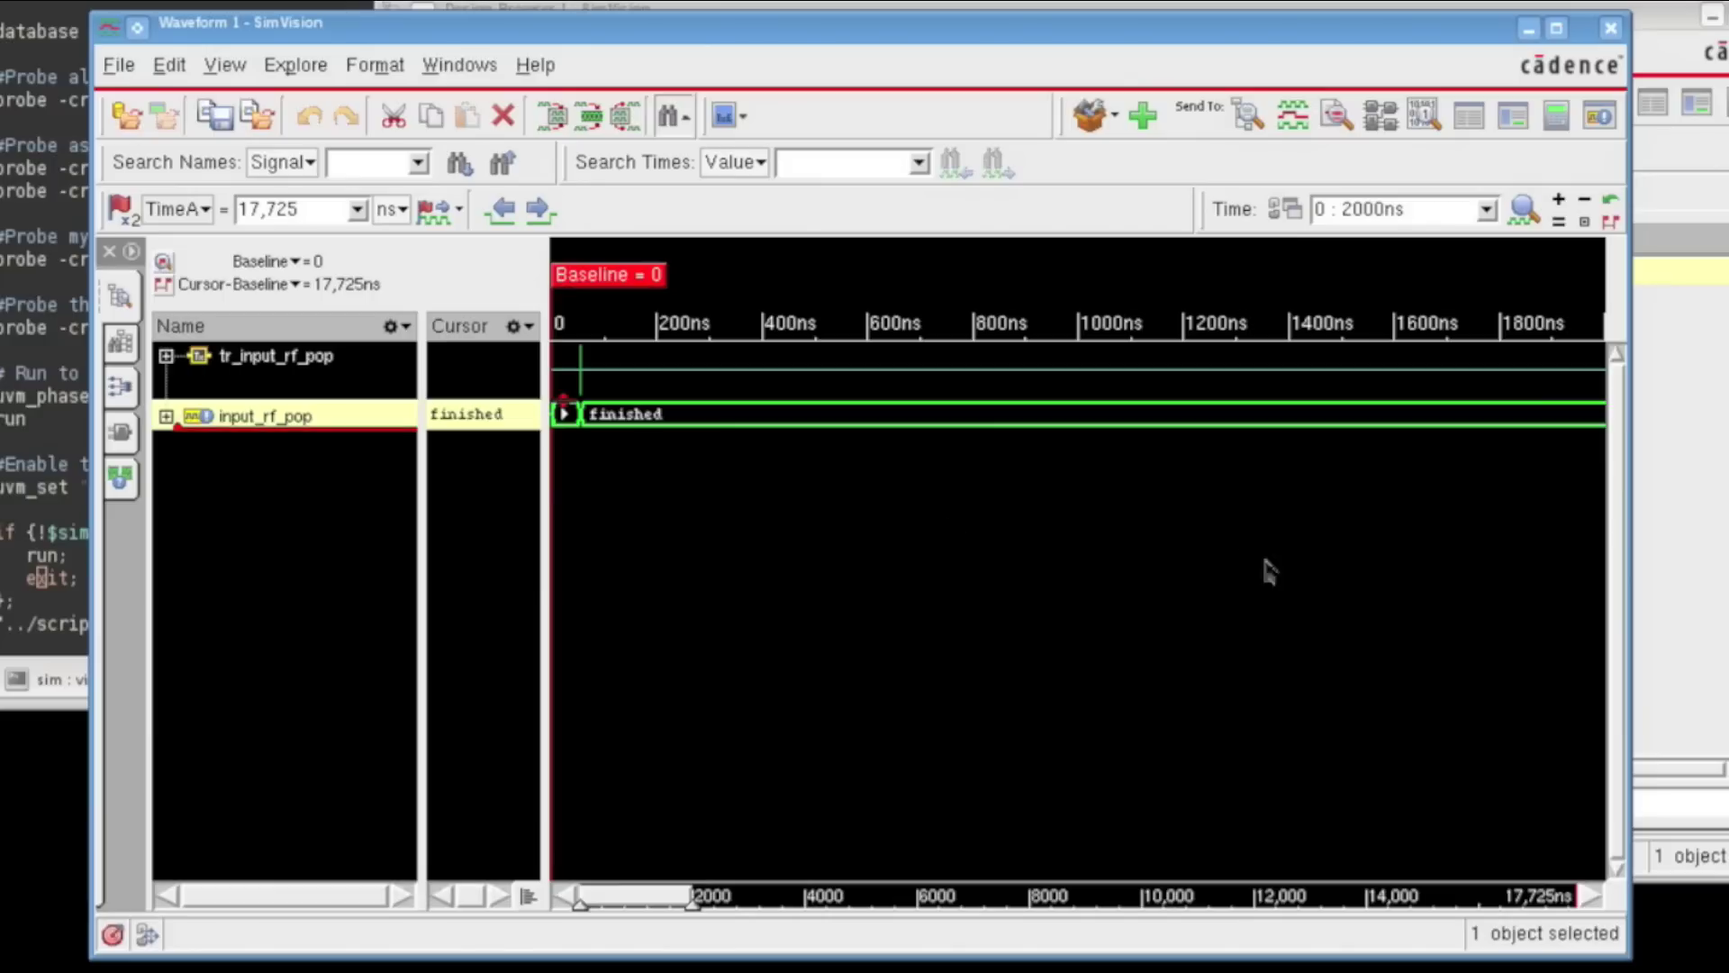
Zoom full, then zoom in around the input_rf_pop failure near 16,720ns.
{"action": "mouse_move", "coordinate": [1207, 590]}
{"action": "right_mouse_down"}
{"action": "mouse_move", "coordinate": [1411, 578]}
{"action": "mouse_move", "coordinate": [1464, 532]}
{"action": "right_mouse_up"}
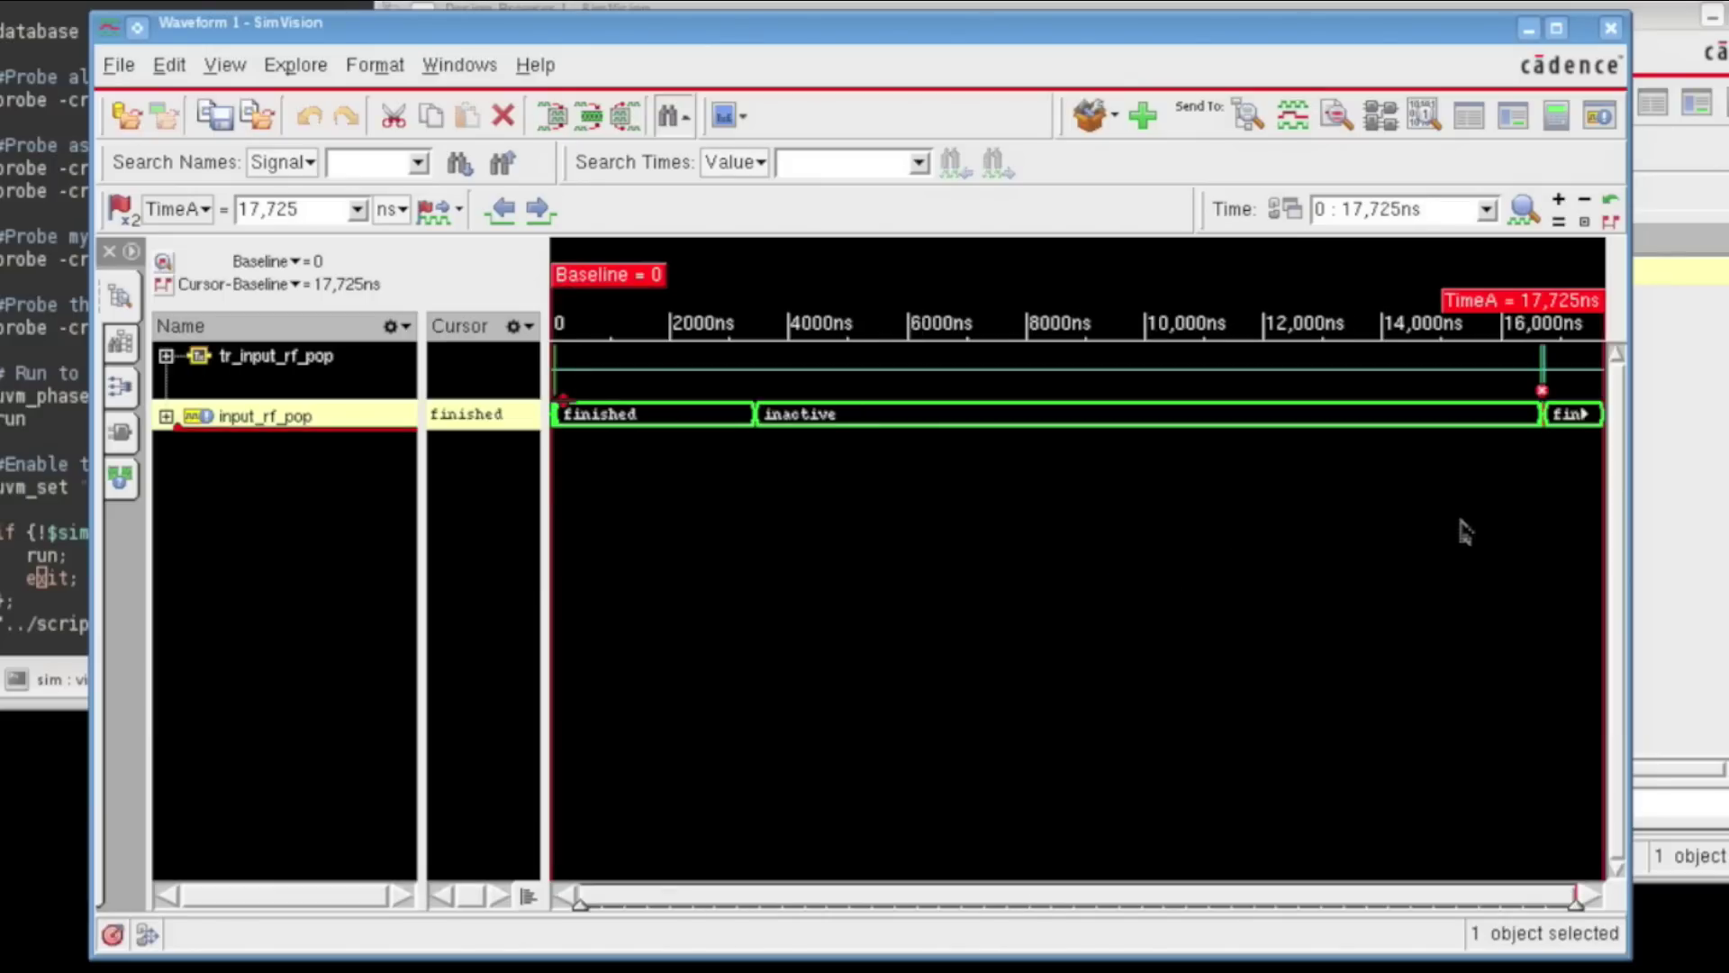
{"action": "mouse_move", "coordinate": [1551, 464]}
{"action": "right_mouse_down"}
{"action": "mouse_move", "coordinate": [1537, 455]}
{"action": "mouse_move", "coordinate": [1564, 470]}
{"action": "mouse_move", "coordinate": [1543, 496]}
{"action": "right_mouse_up"}
{"action": "right_click_drag", "start_coordinate": [802, 456], "coordinate": [1008, 477]}
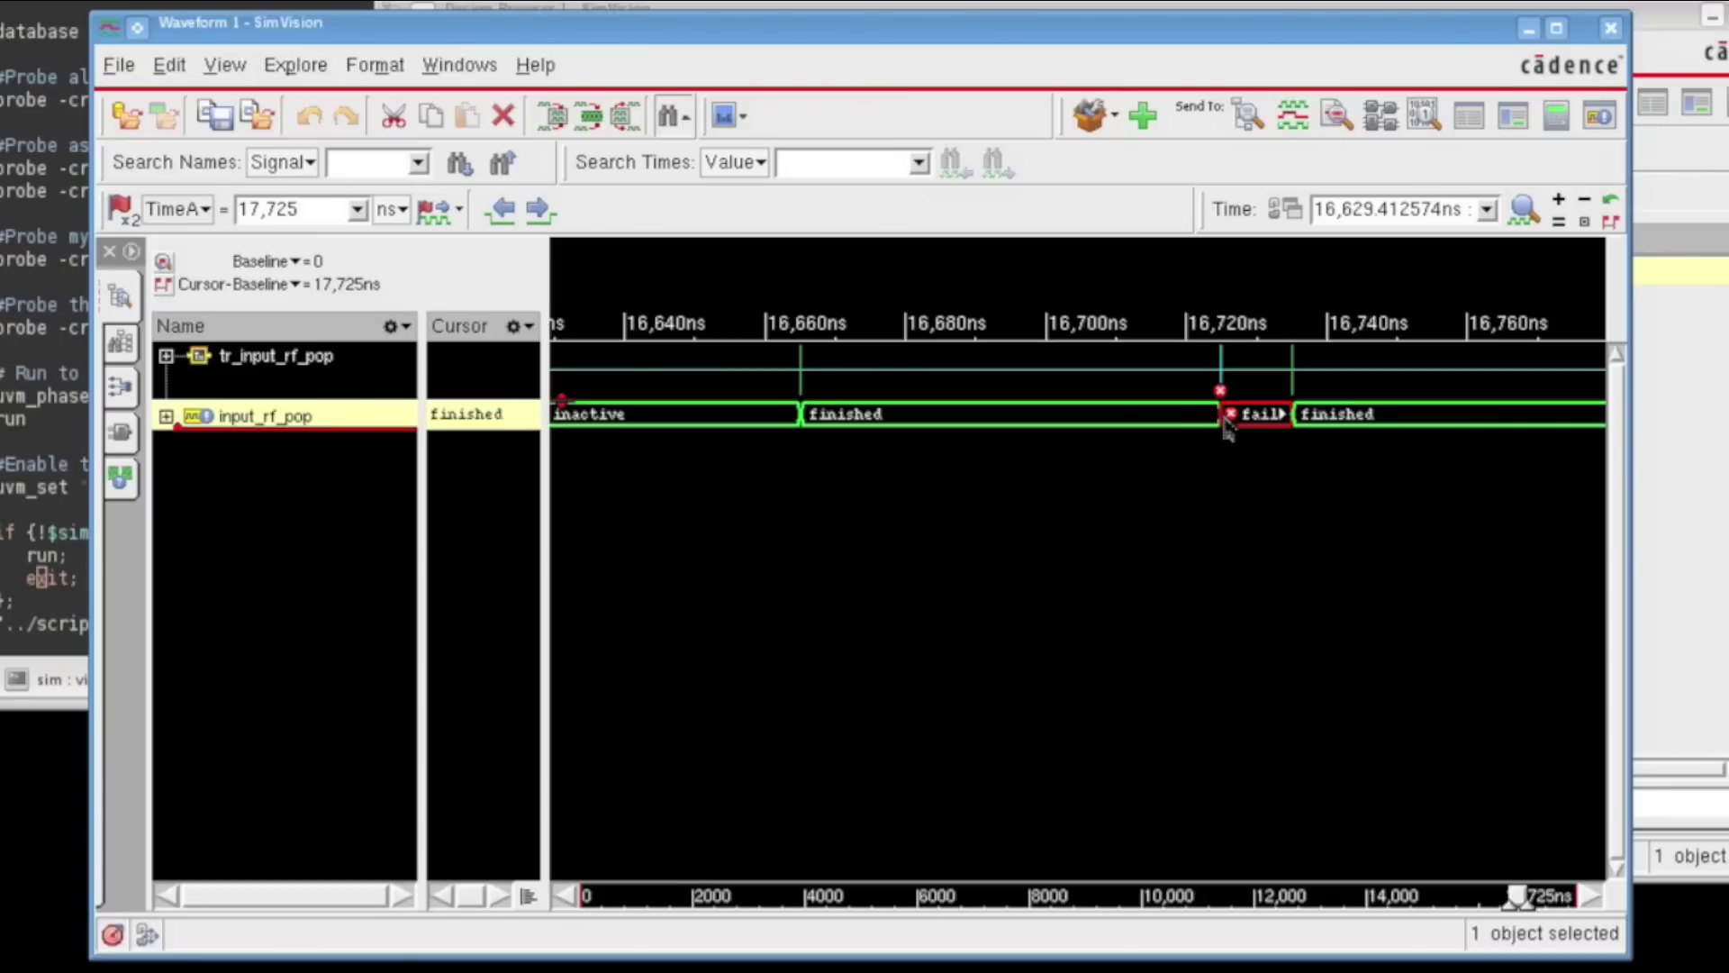
{"action": "left_click", "coordinate": [166, 416]}
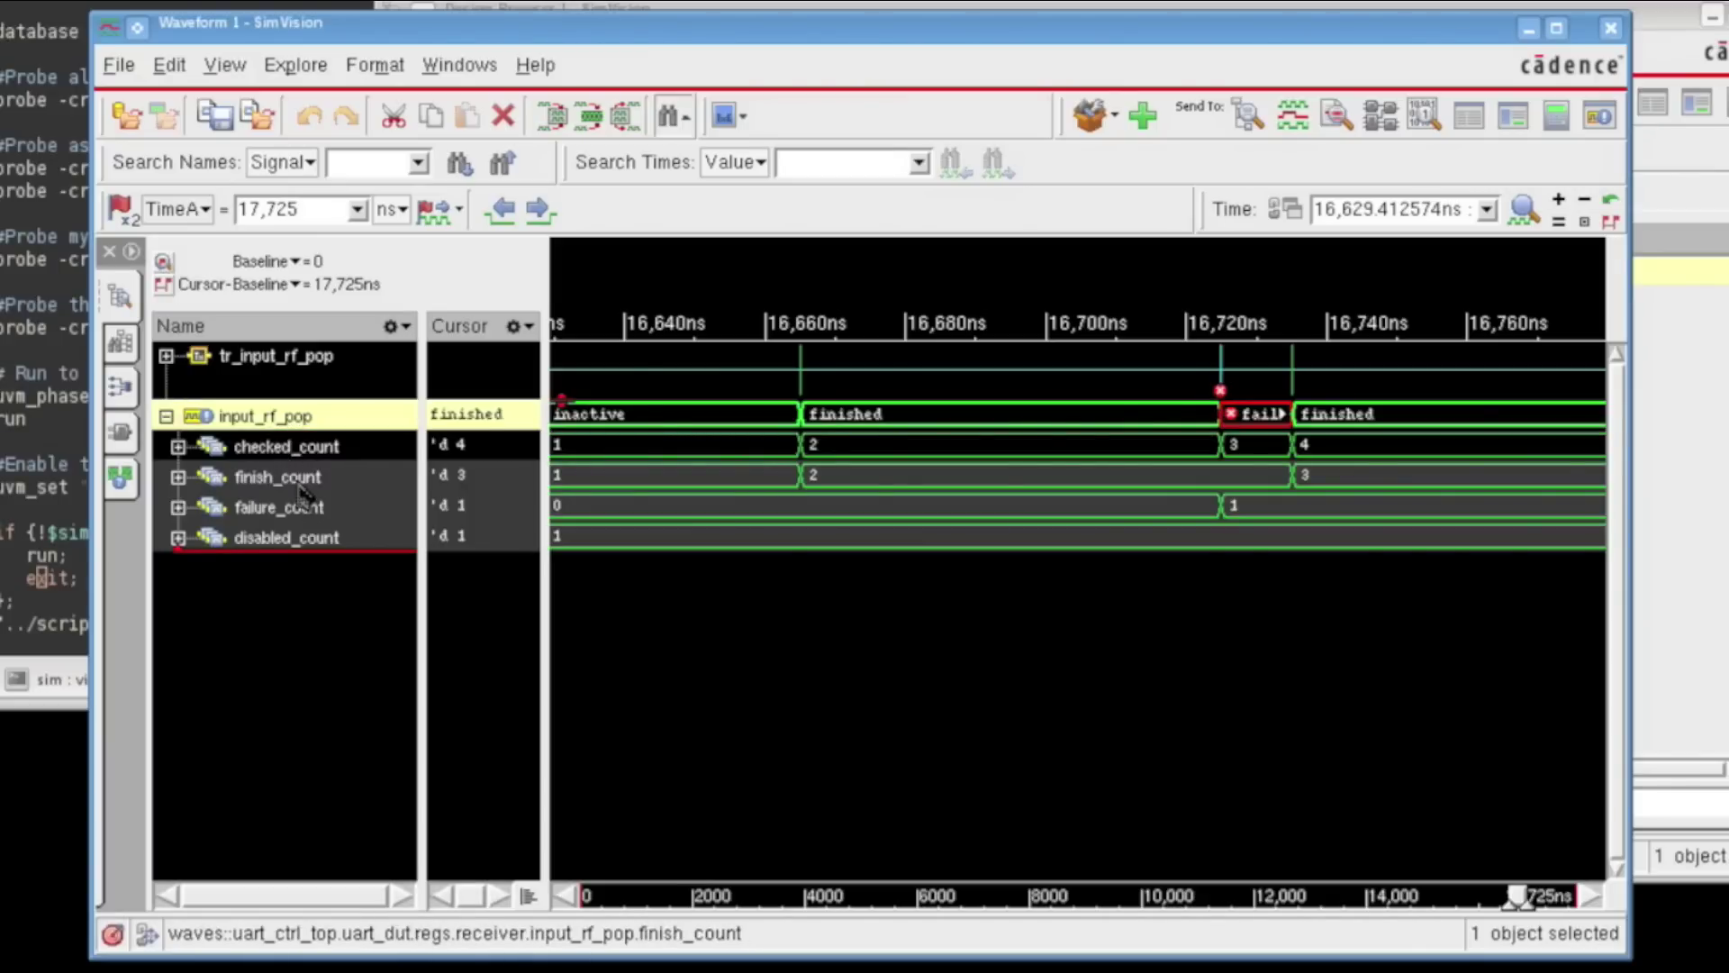
{"action": "left_click", "coordinate": [166, 416]}
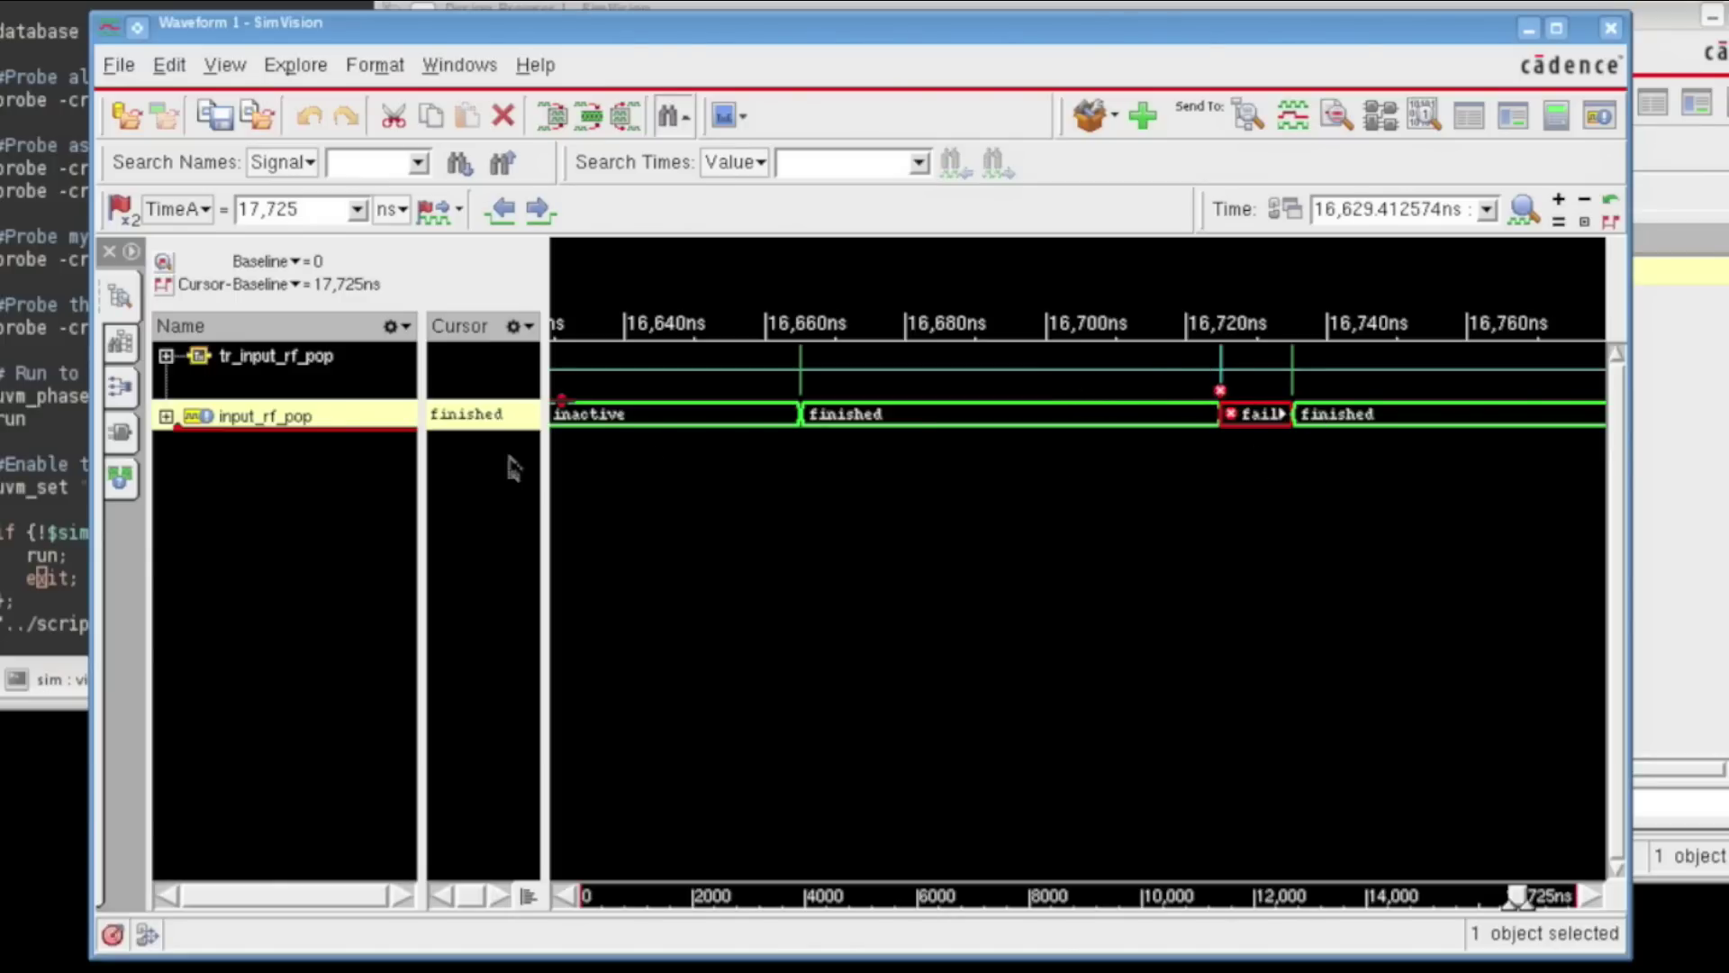
Add input_rf_pop's contributing signals (clk, rf_count, rf_pop, wb_rst_i) as a group beneath the assertion.
{"action": "right_click", "coordinate": [274, 422]}
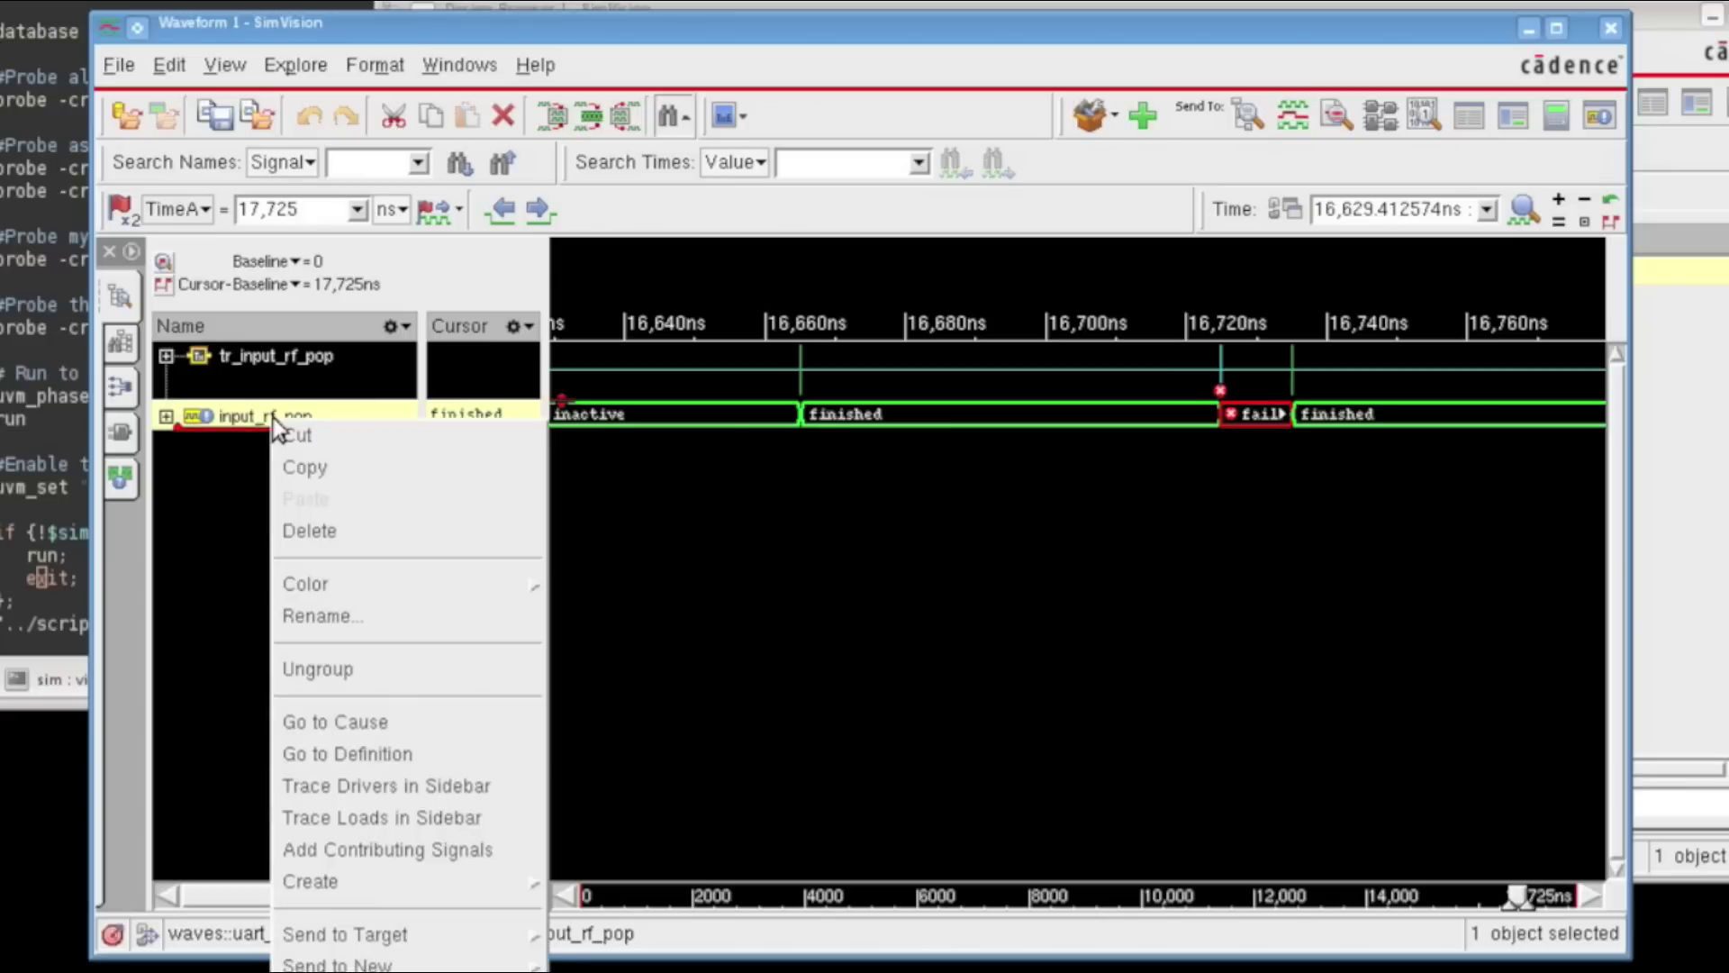
{"action": "left_click", "coordinate": [373, 839]}
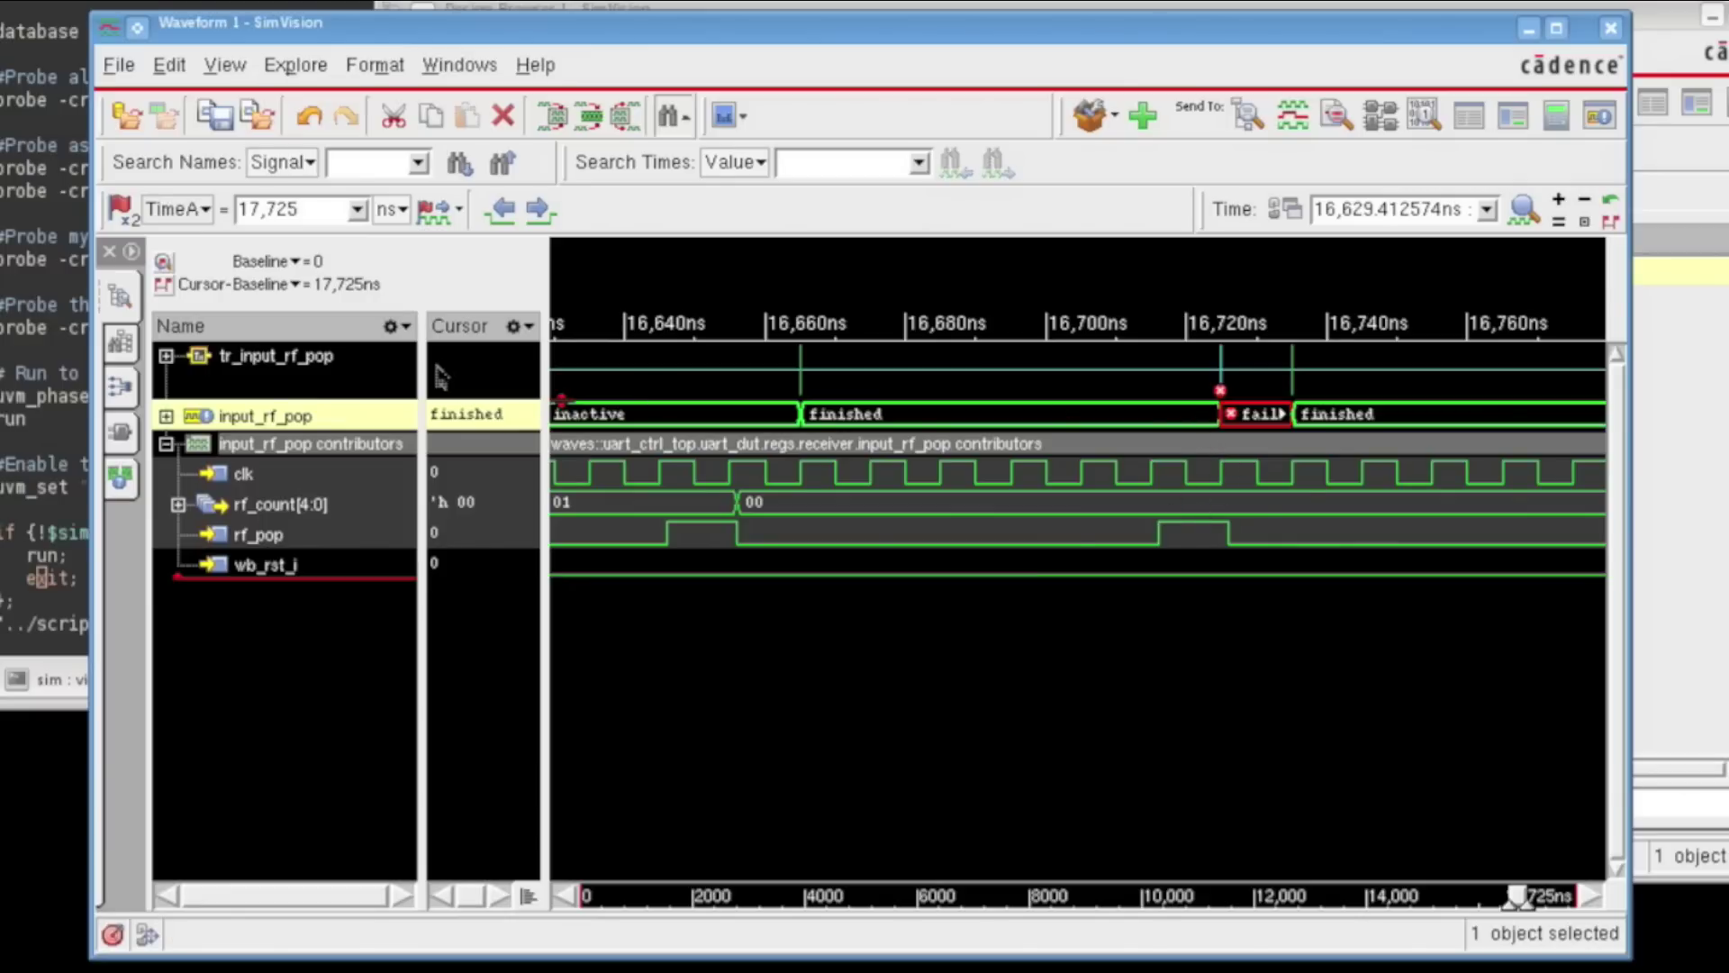
{"action": "left_click", "coordinate": [345, 369]}
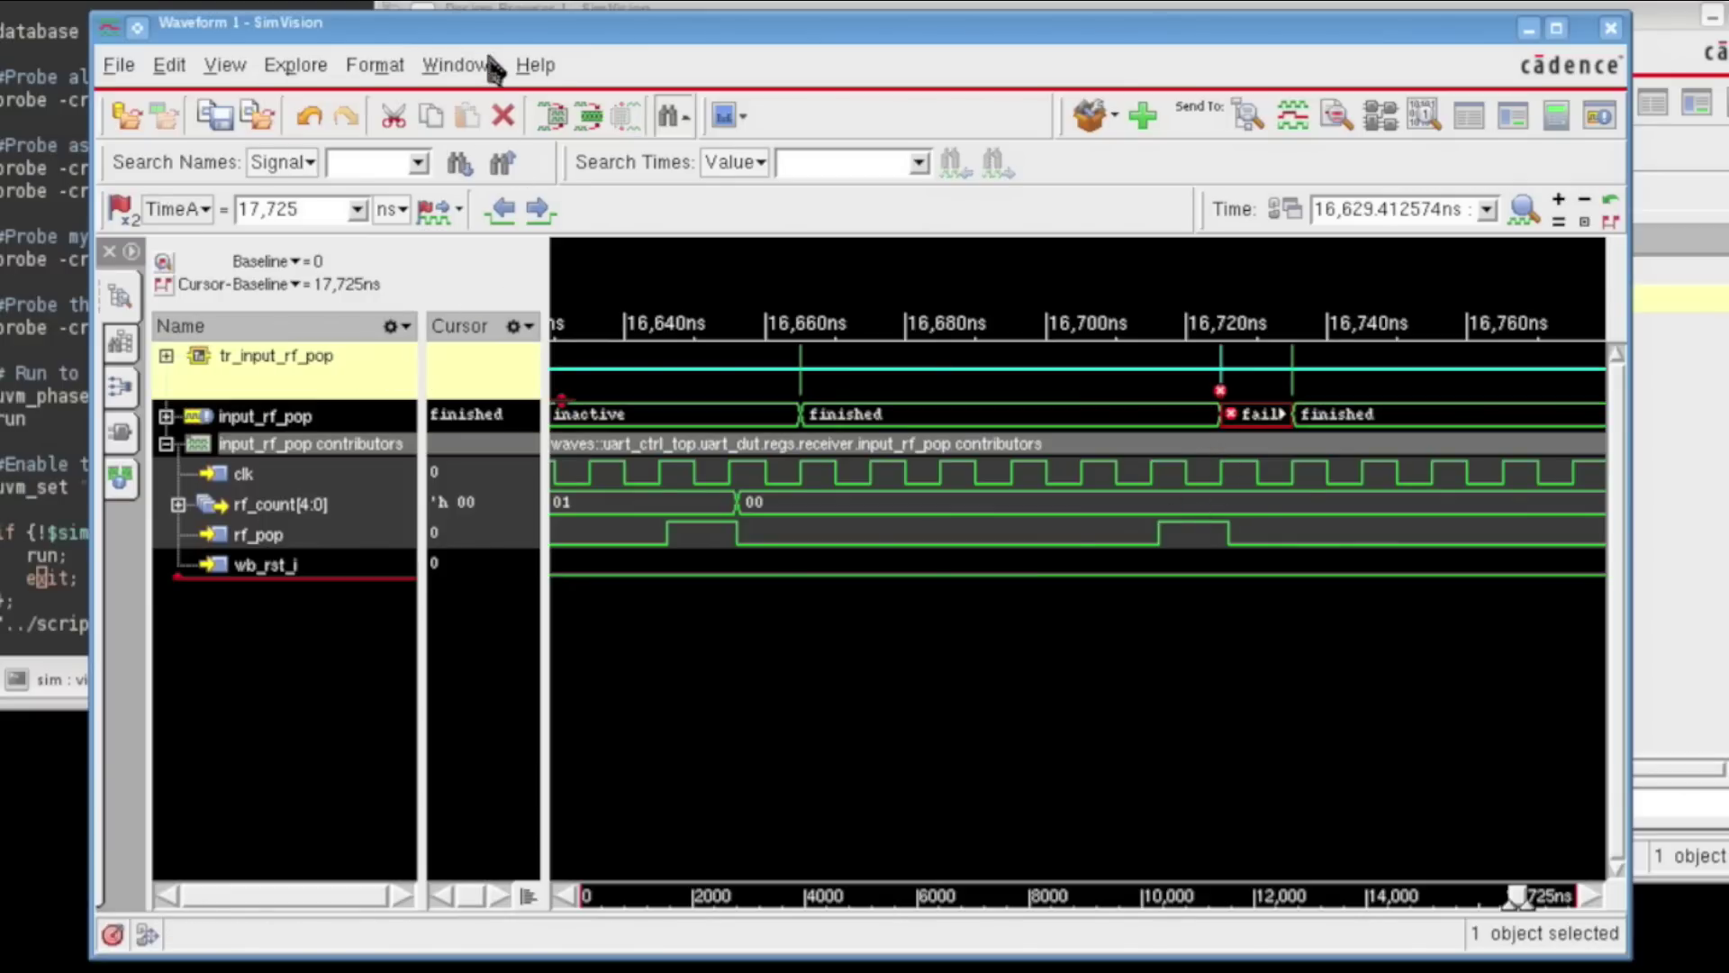
{"action": "left_click_drag", "start_coordinate": [504, 36], "coordinate": [1015, 50]}
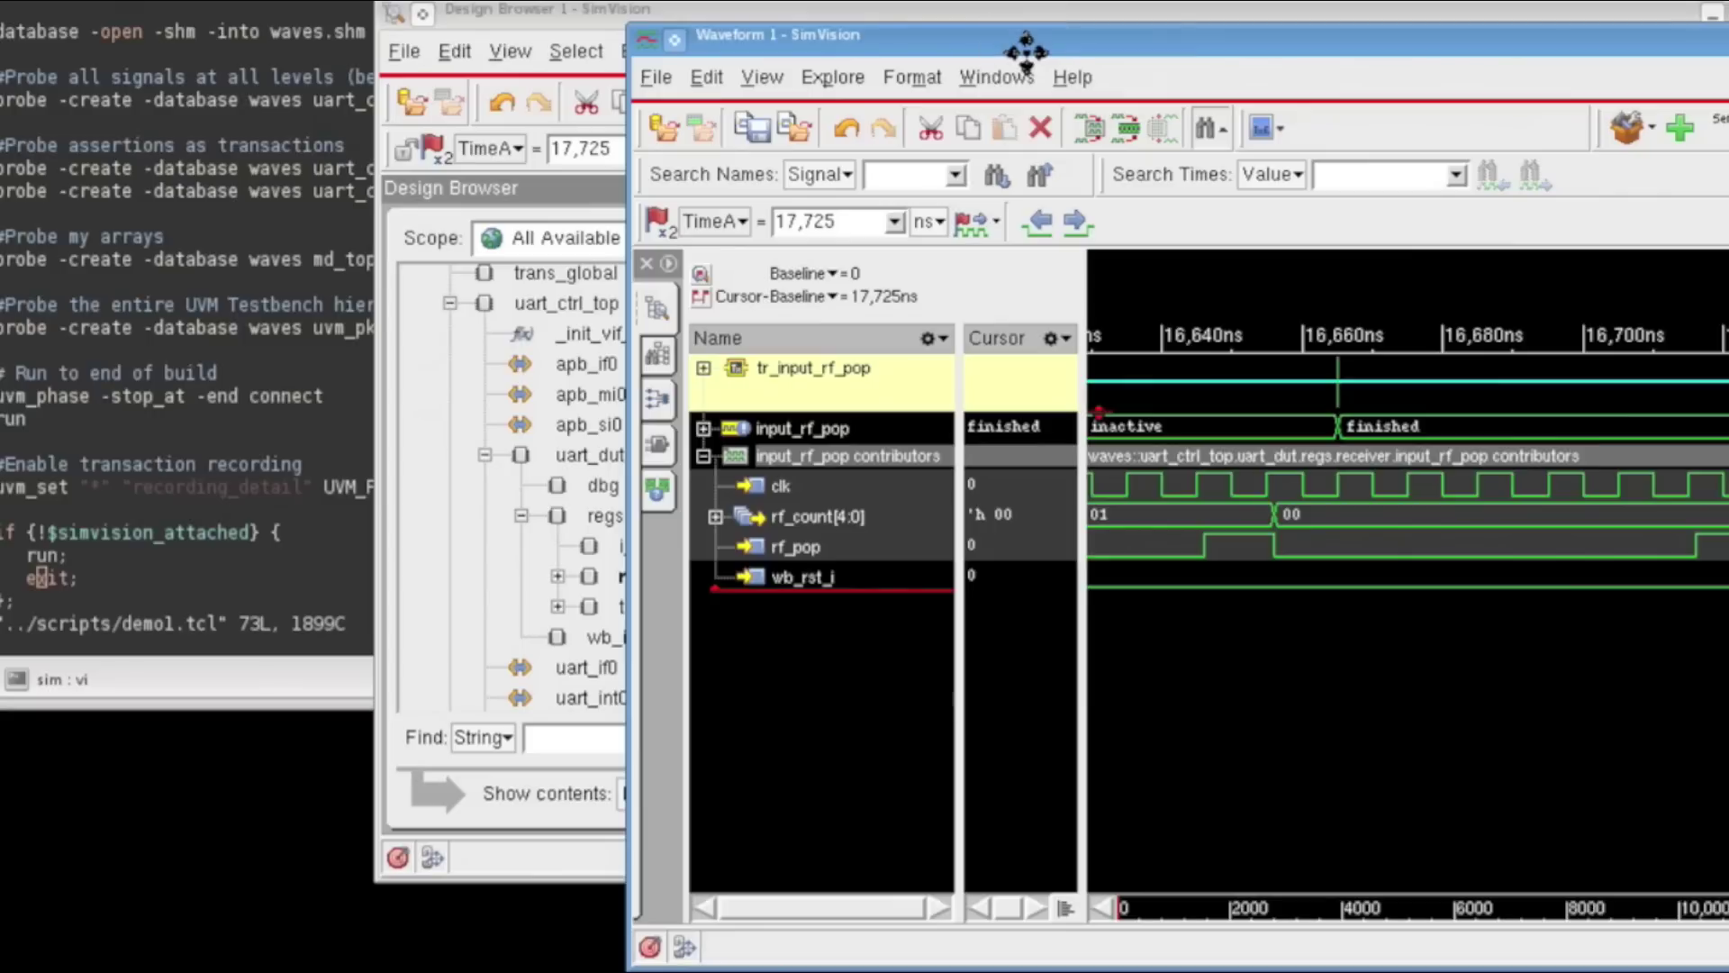
Browse apb_if0 with all signal types shown and the name filter reset to *.
{"action": "left_click_drag", "start_coordinate": [425, 25], "coordinate": [250, 25]}
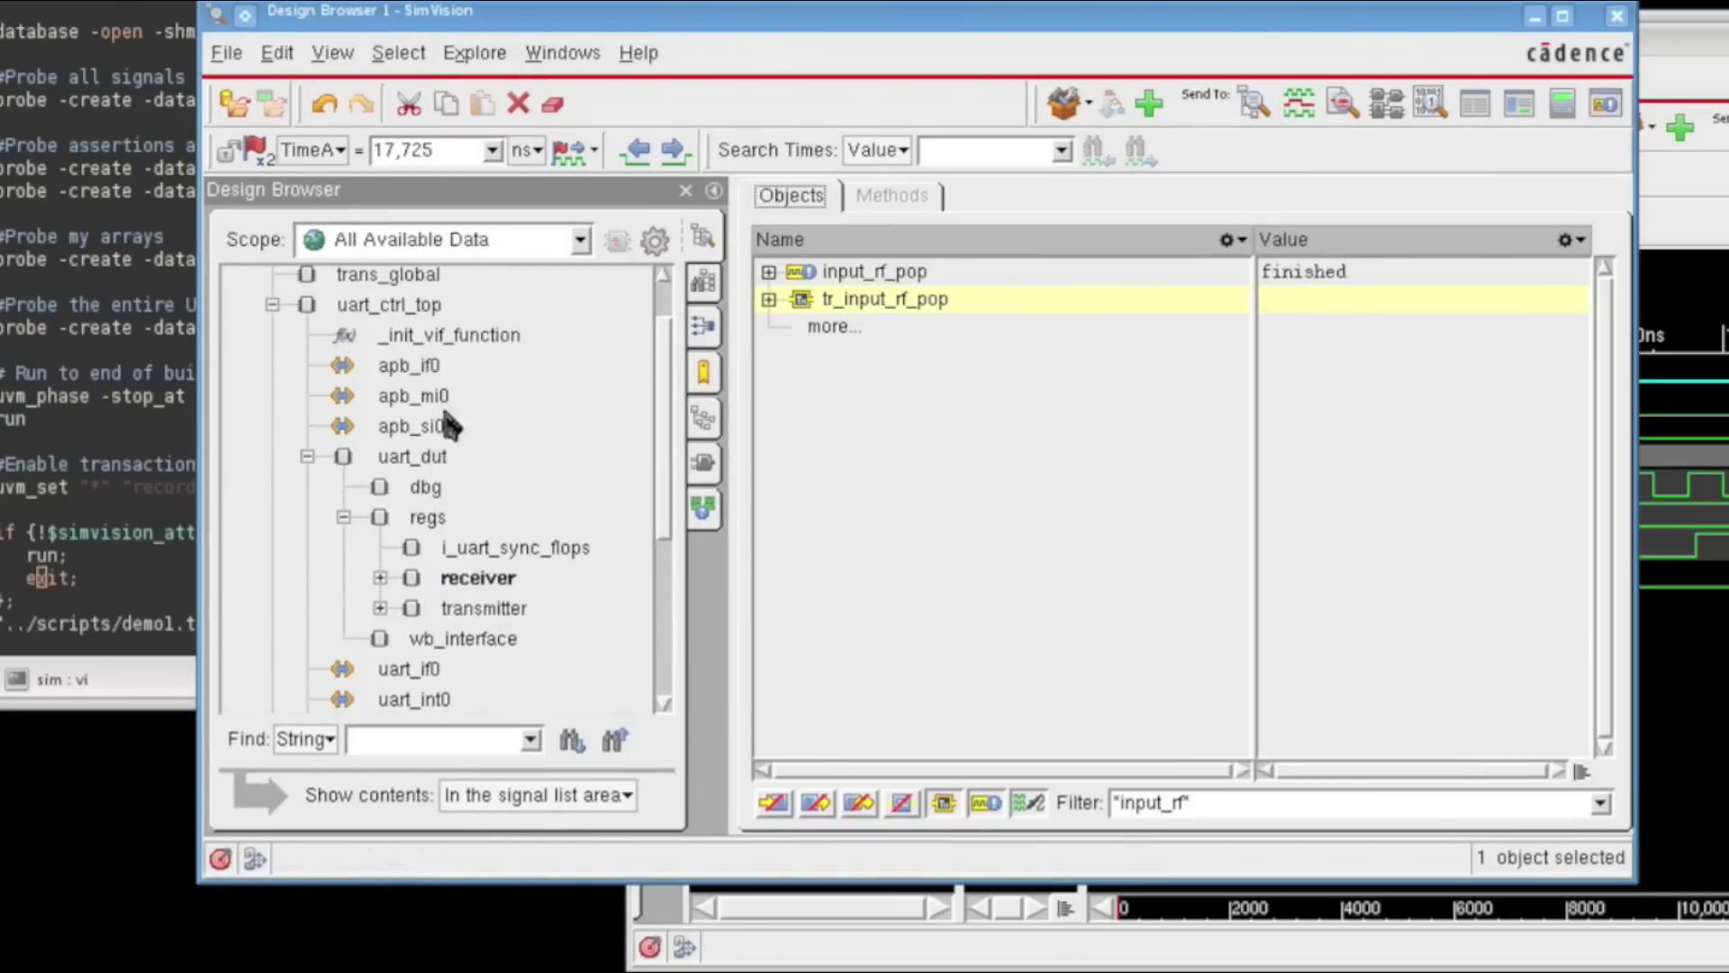
{"action": "left_click", "coordinate": [409, 363]}
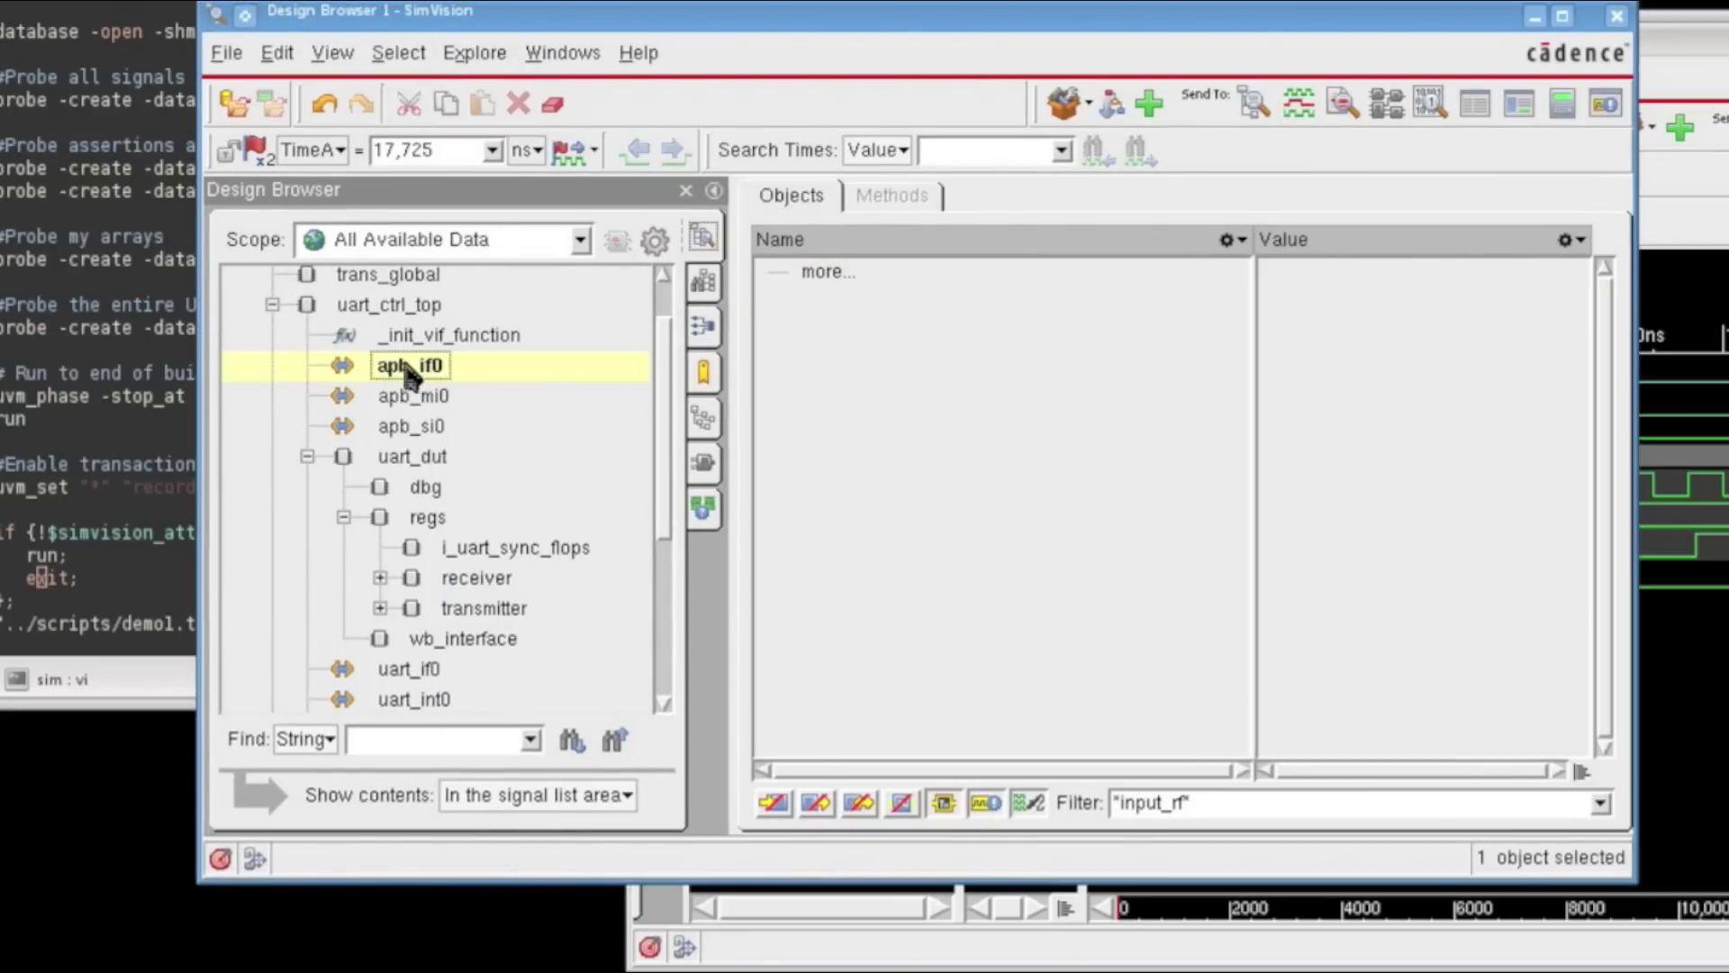
{"action": "left_click", "coordinate": [901, 802]}
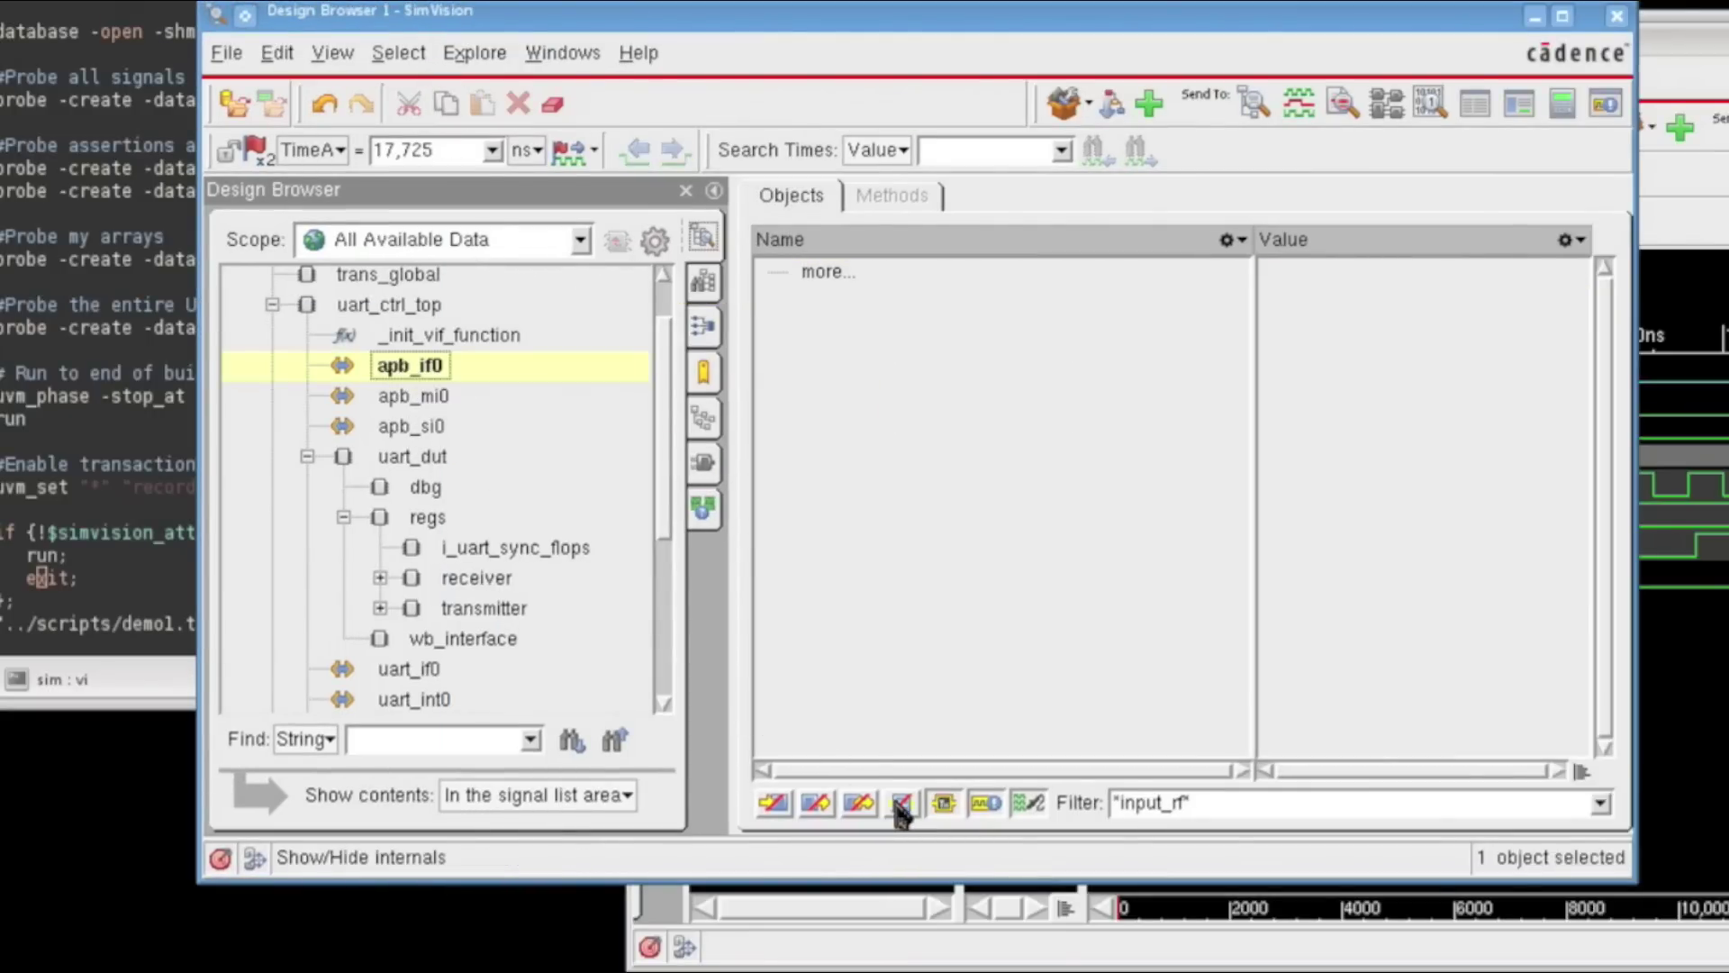
{"action": "left_click", "coordinate": [859, 802]}
{"action": "left_click", "coordinate": [812, 803]}
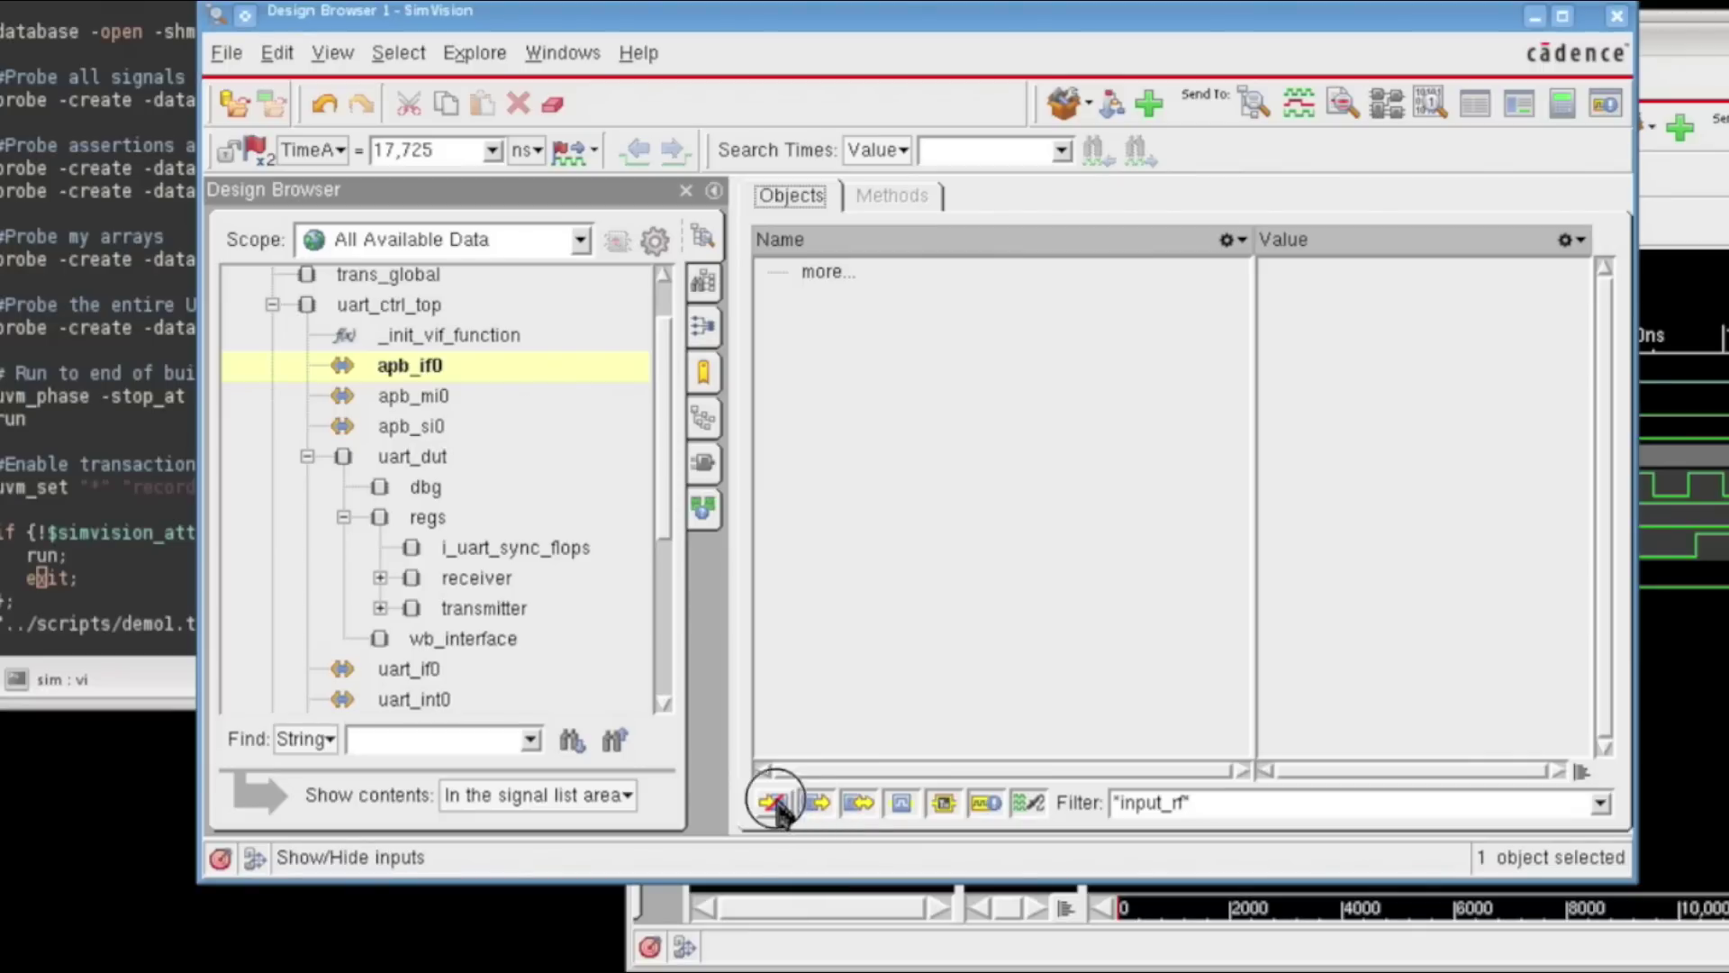
{"action": "left_click", "coordinate": [773, 803]}
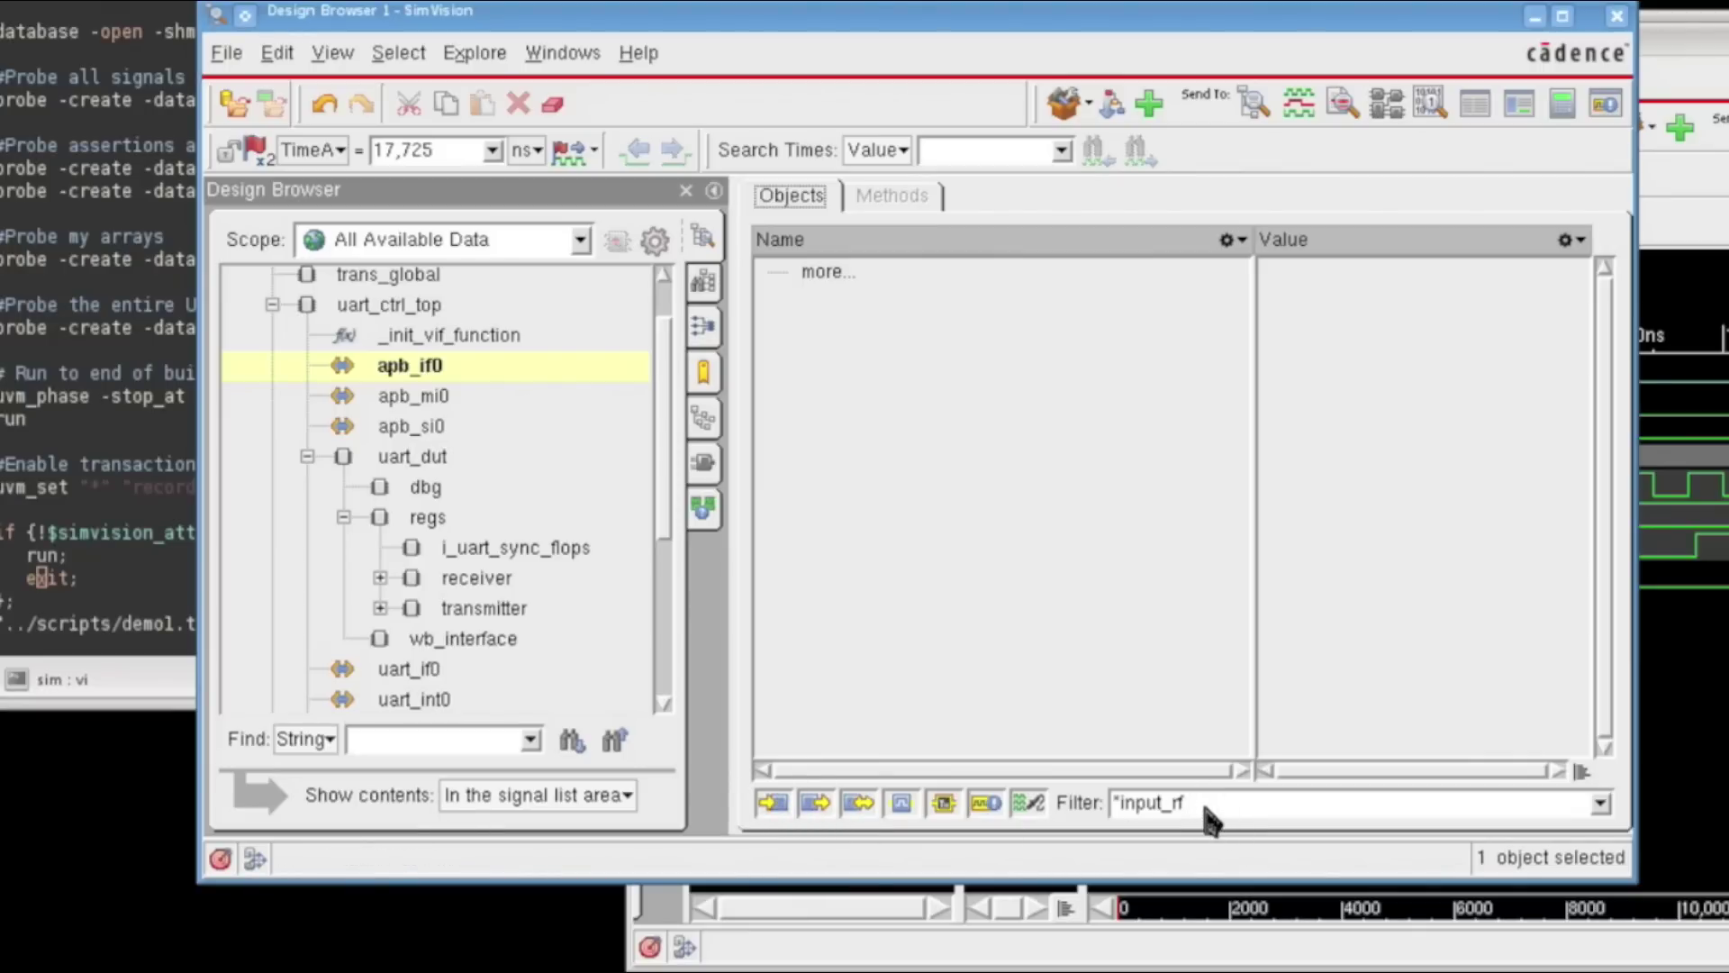
{"action": "key", "text": "BackSpace"}
{"action": "key", "text": "BackSpace"}
{"action": "key", "text": "BackSpace"}
{"action": "key", "text": "BackSpace"}
{"action": "key", "text": "BackSpace"}
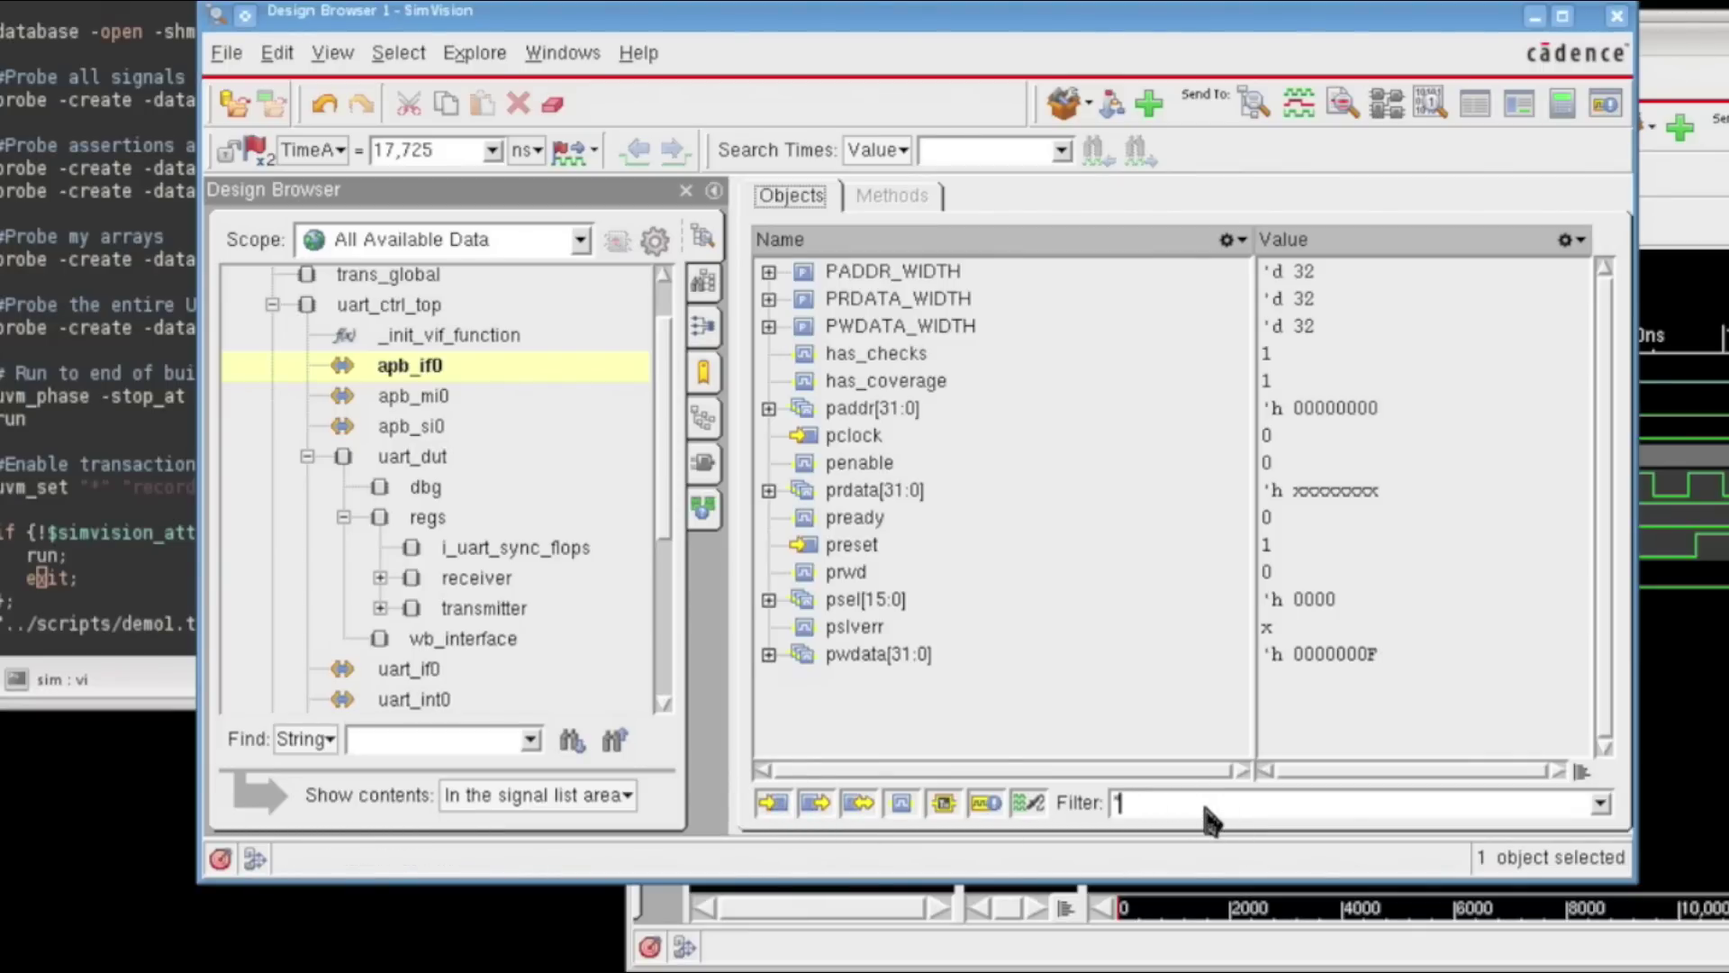
Add the ten APB signals paddr[31:0] through pwdata[31:0] to Waveform 1.
{"action": "left_click", "coordinate": [869, 410]}
{"action": "left_click", "coordinate": [868, 652], "text": "shift"}
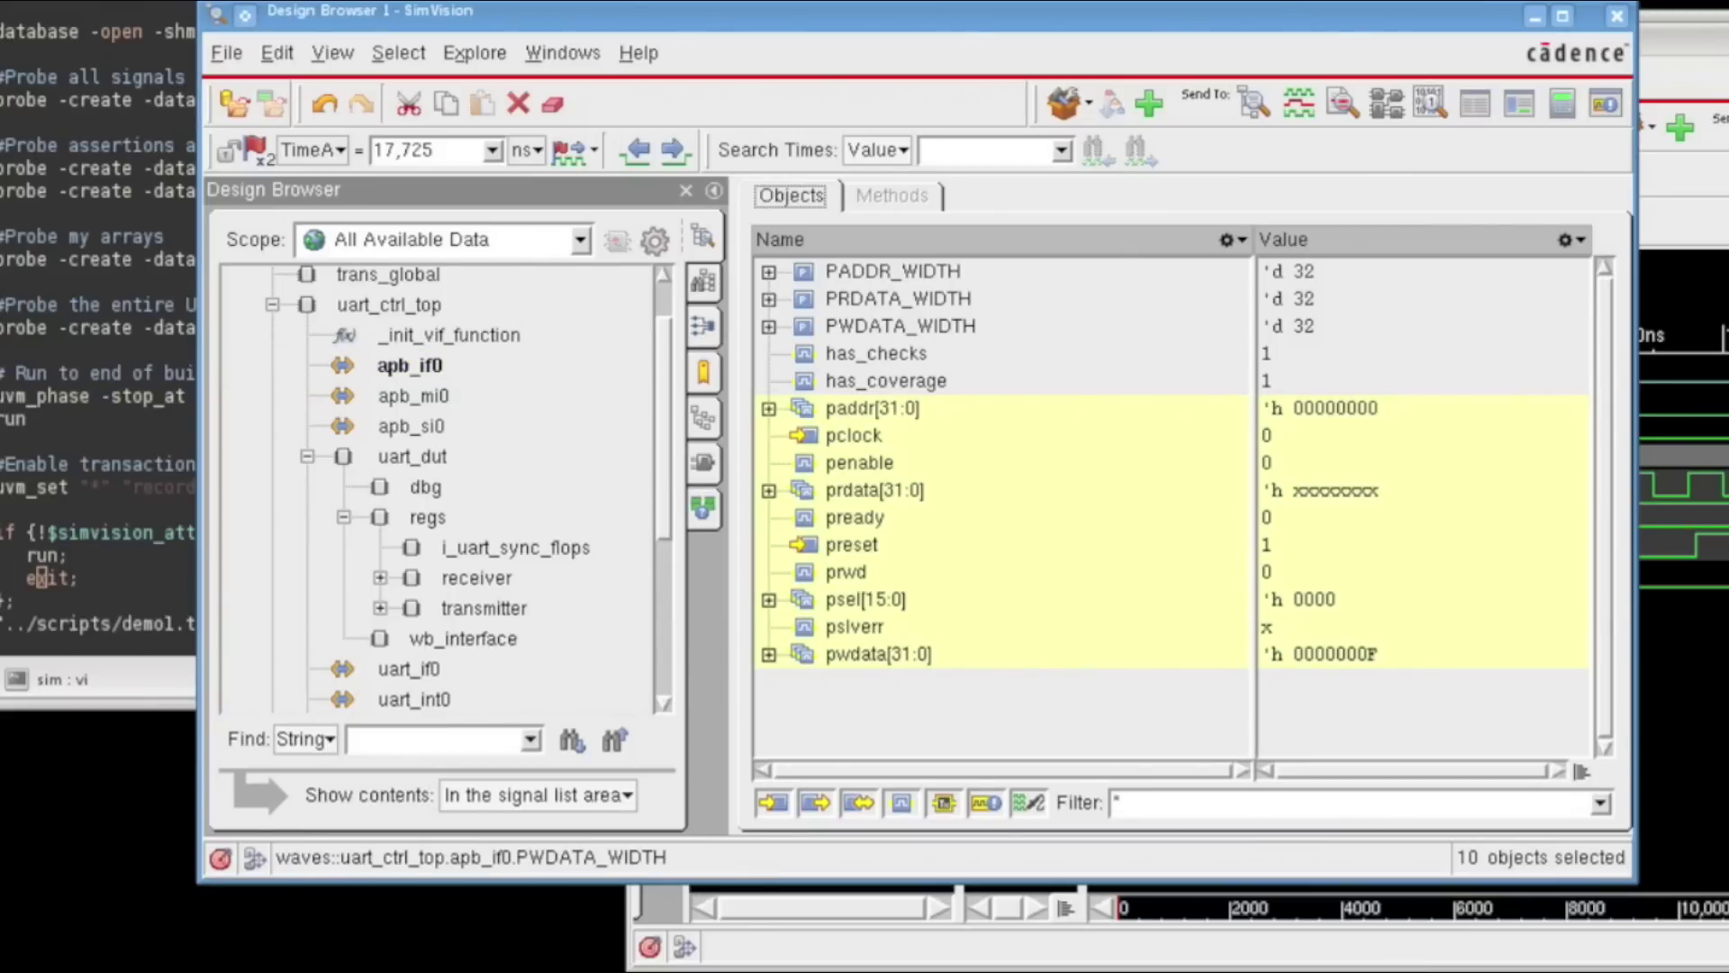
{"action": "left_click_drag", "start_coordinate": [864, 541], "coordinate": [872, 379]}
{"action": "left_click", "coordinate": [510, 27]}
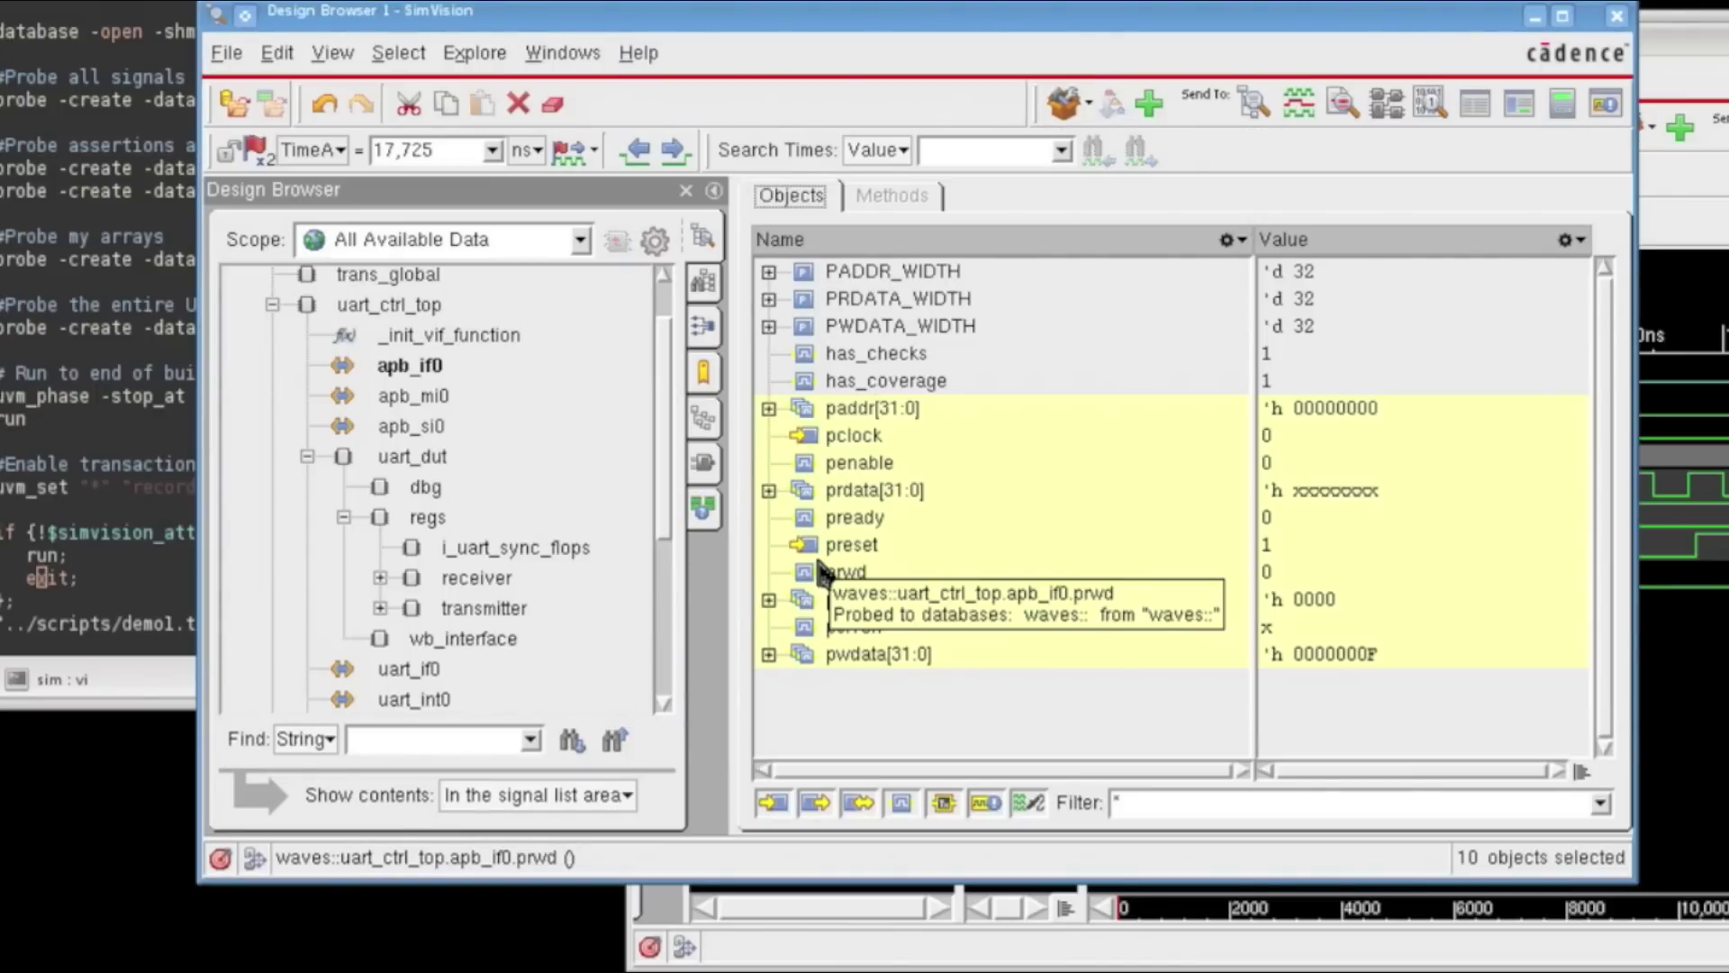
Maximize Waveform 1 and select only the pwdata[31:0] signal.
{"action": "left_click", "coordinate": [1705, 56]}
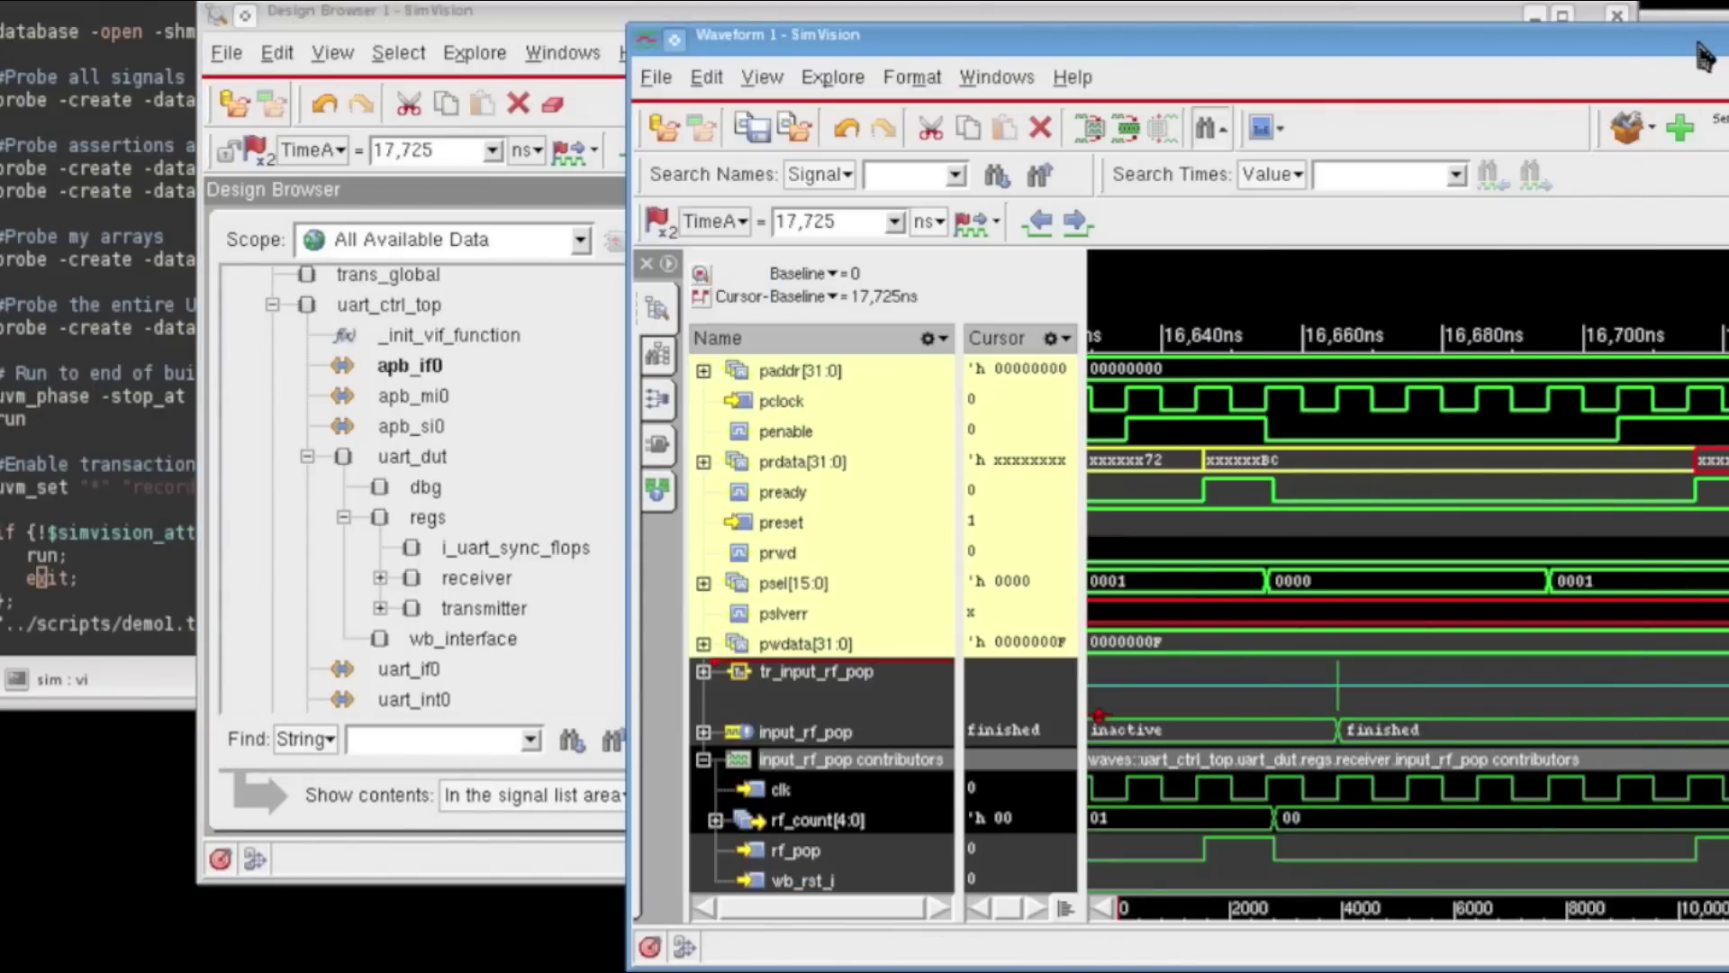
{"action": "double_click", "coordinate": [1486, 39]}
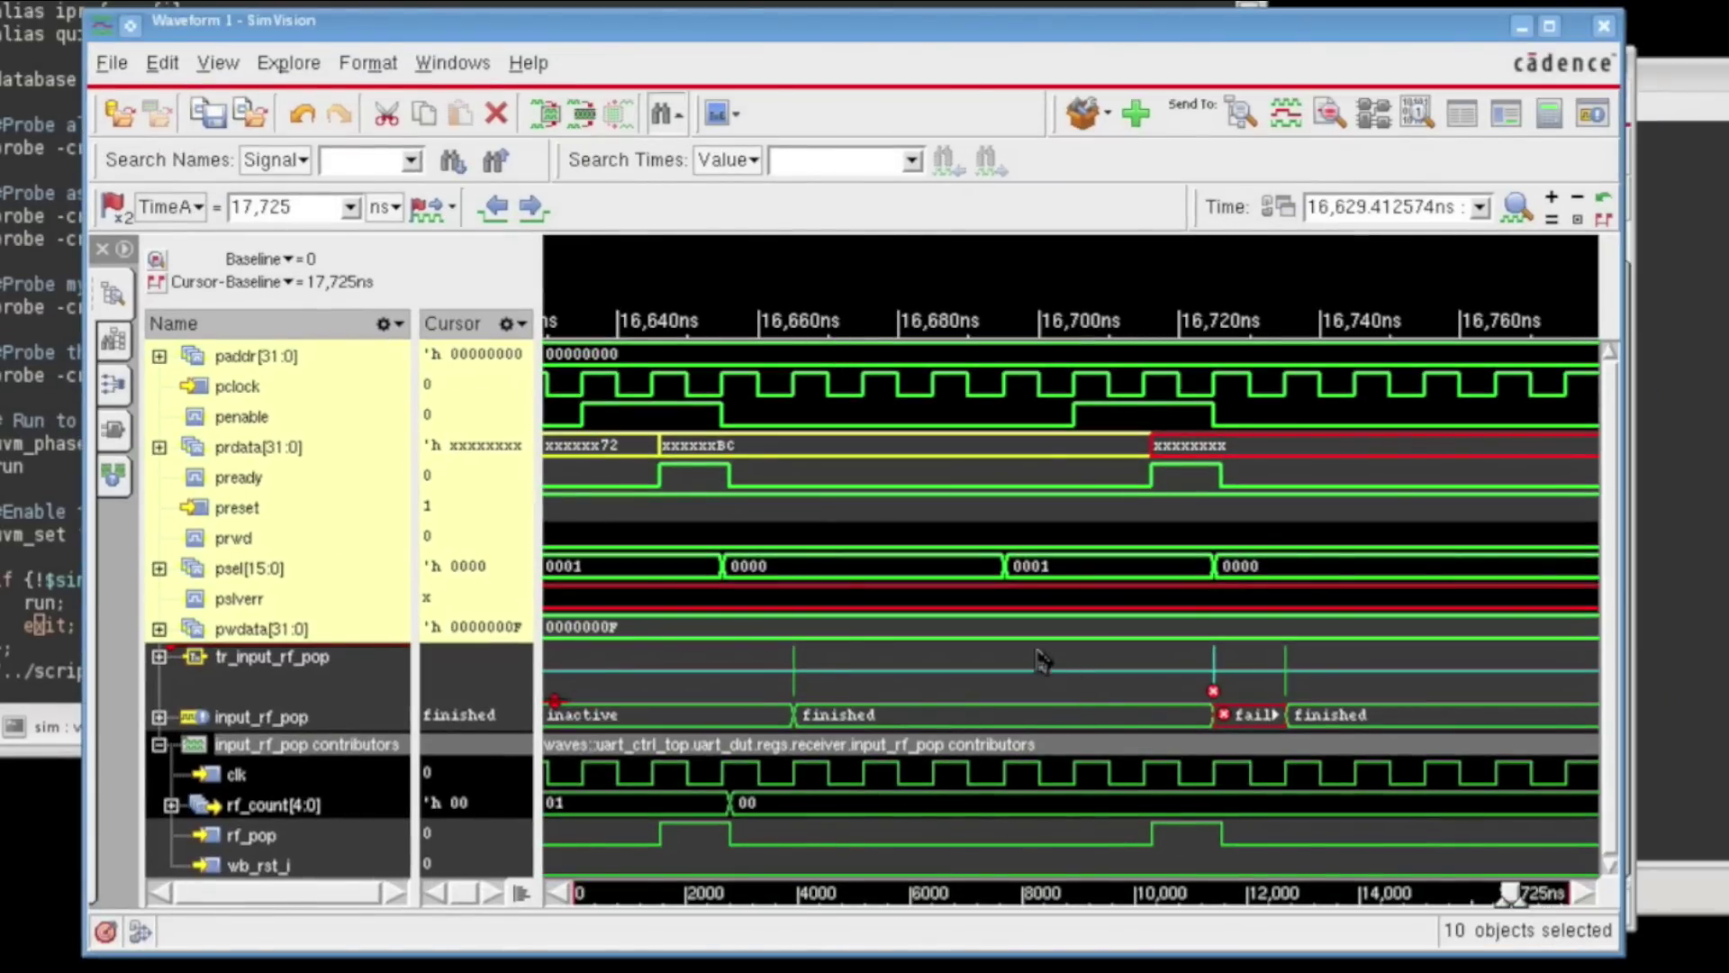
{"action": "left_click", "coordinate": [379, 629]}
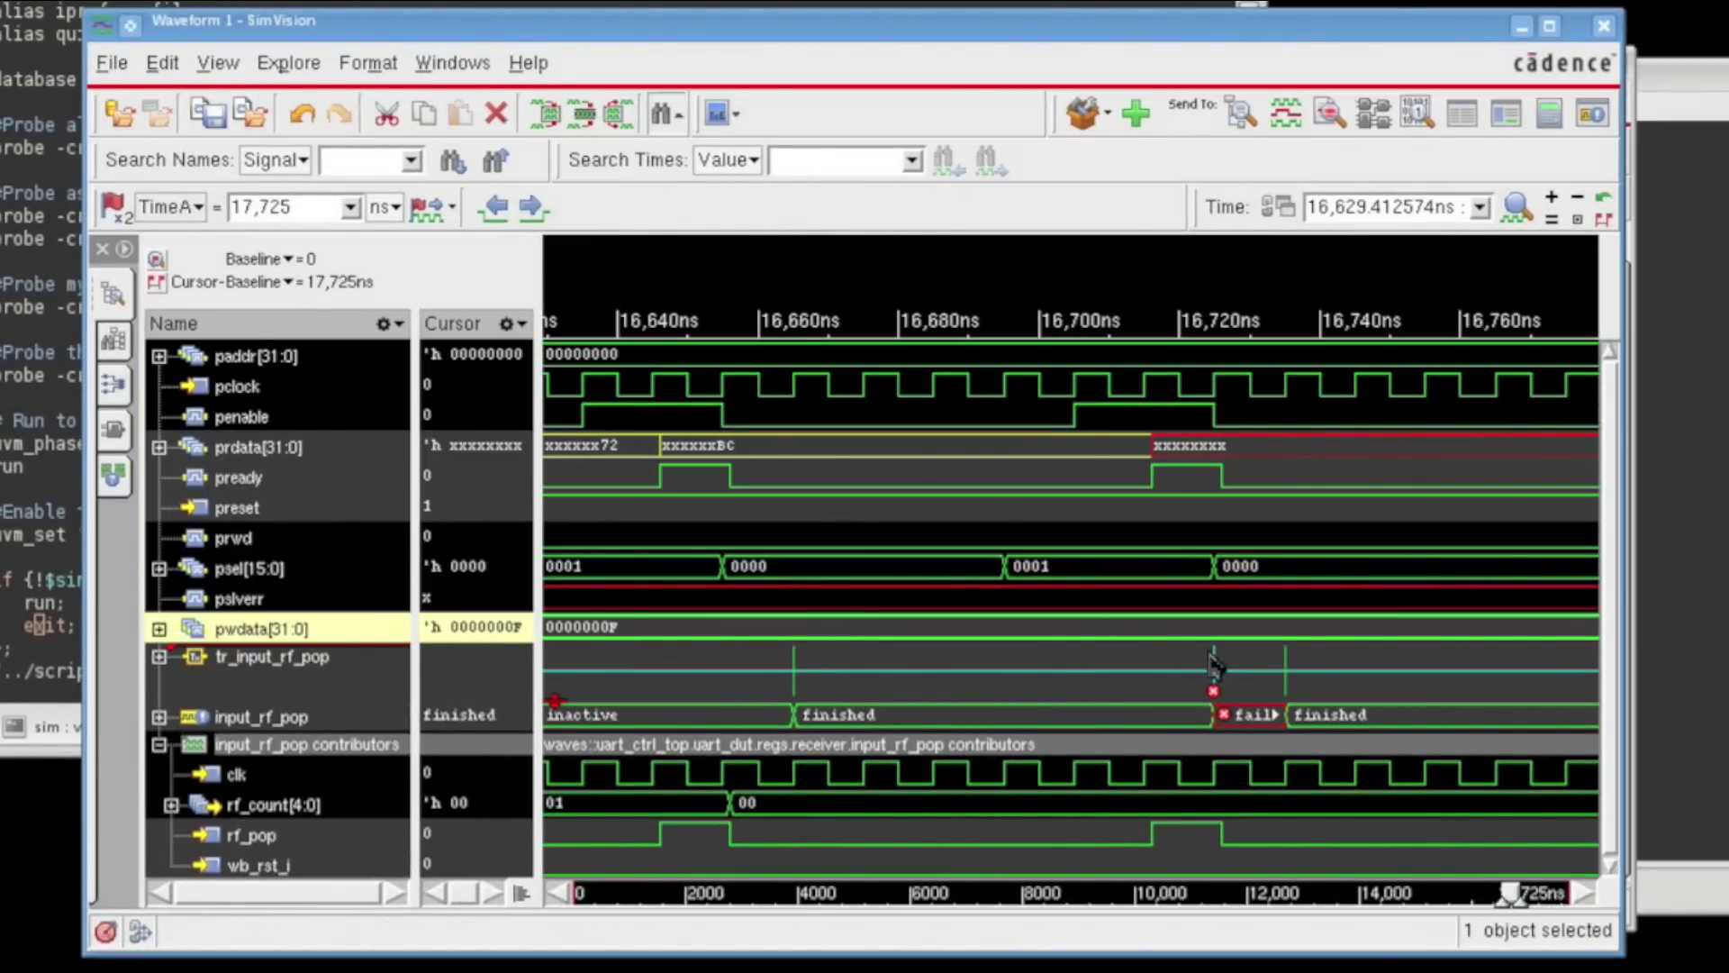
Place the time marker at the prdata change, 16,646ns, and move the waveform window aside.
{"action": "left_click", "coordinate": [1217, 737]}
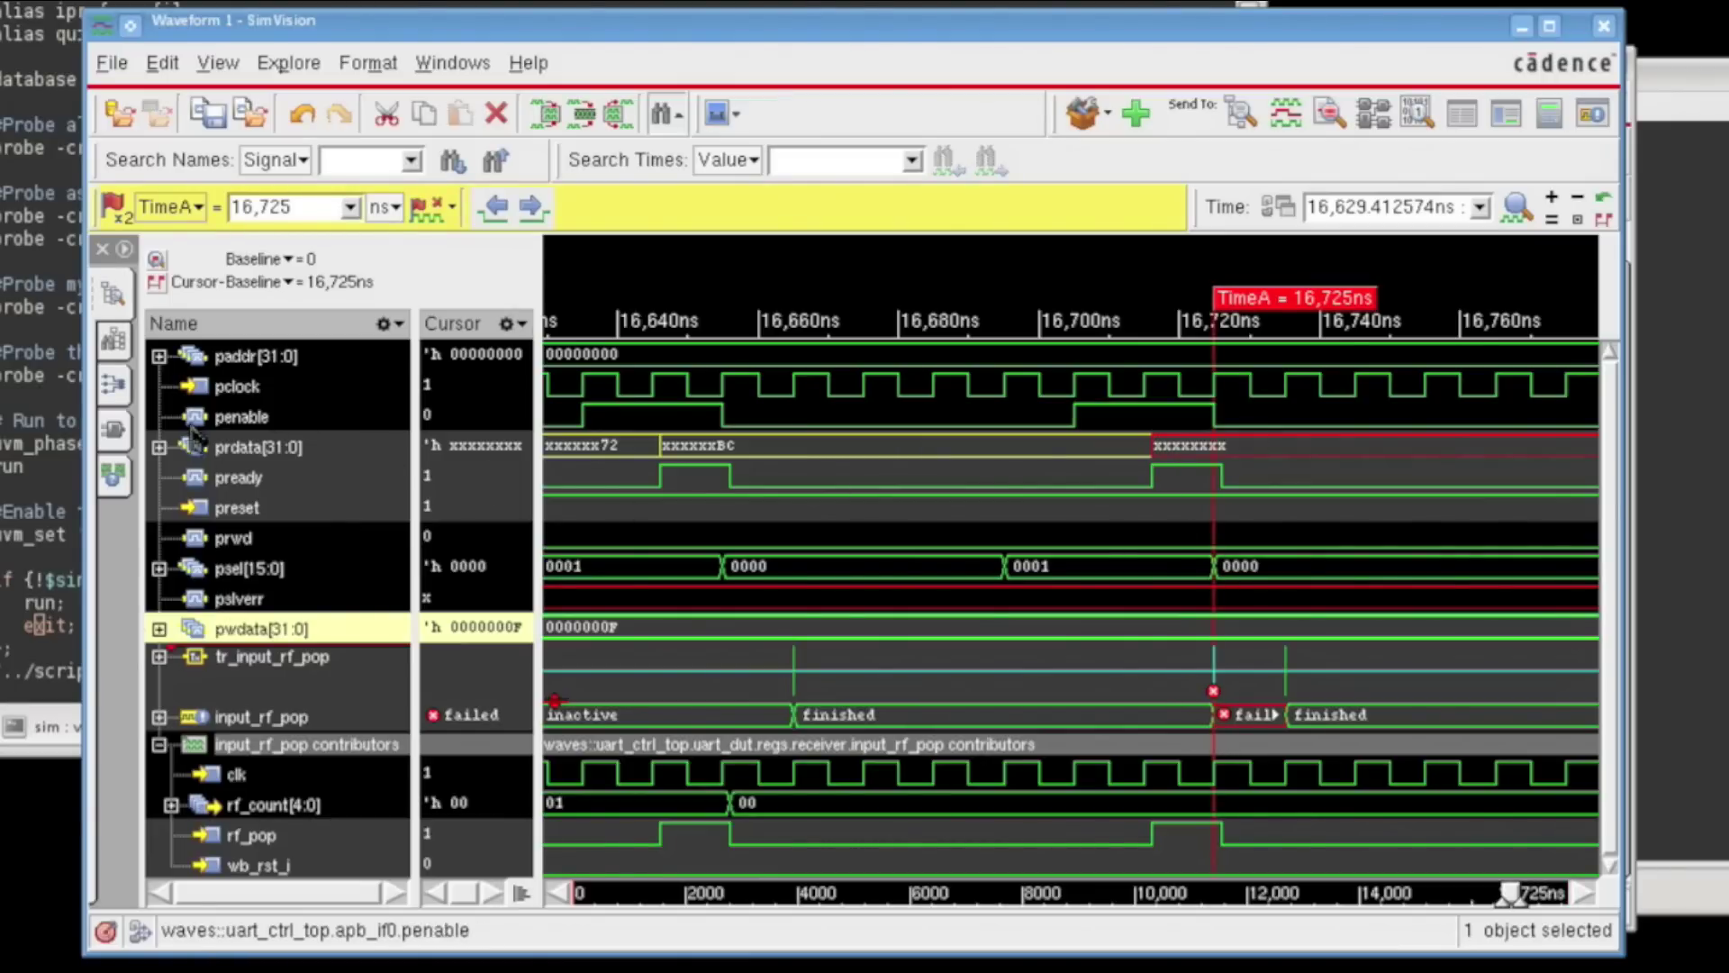
{"action": "left_click", "coordinate": [1158, 459]}
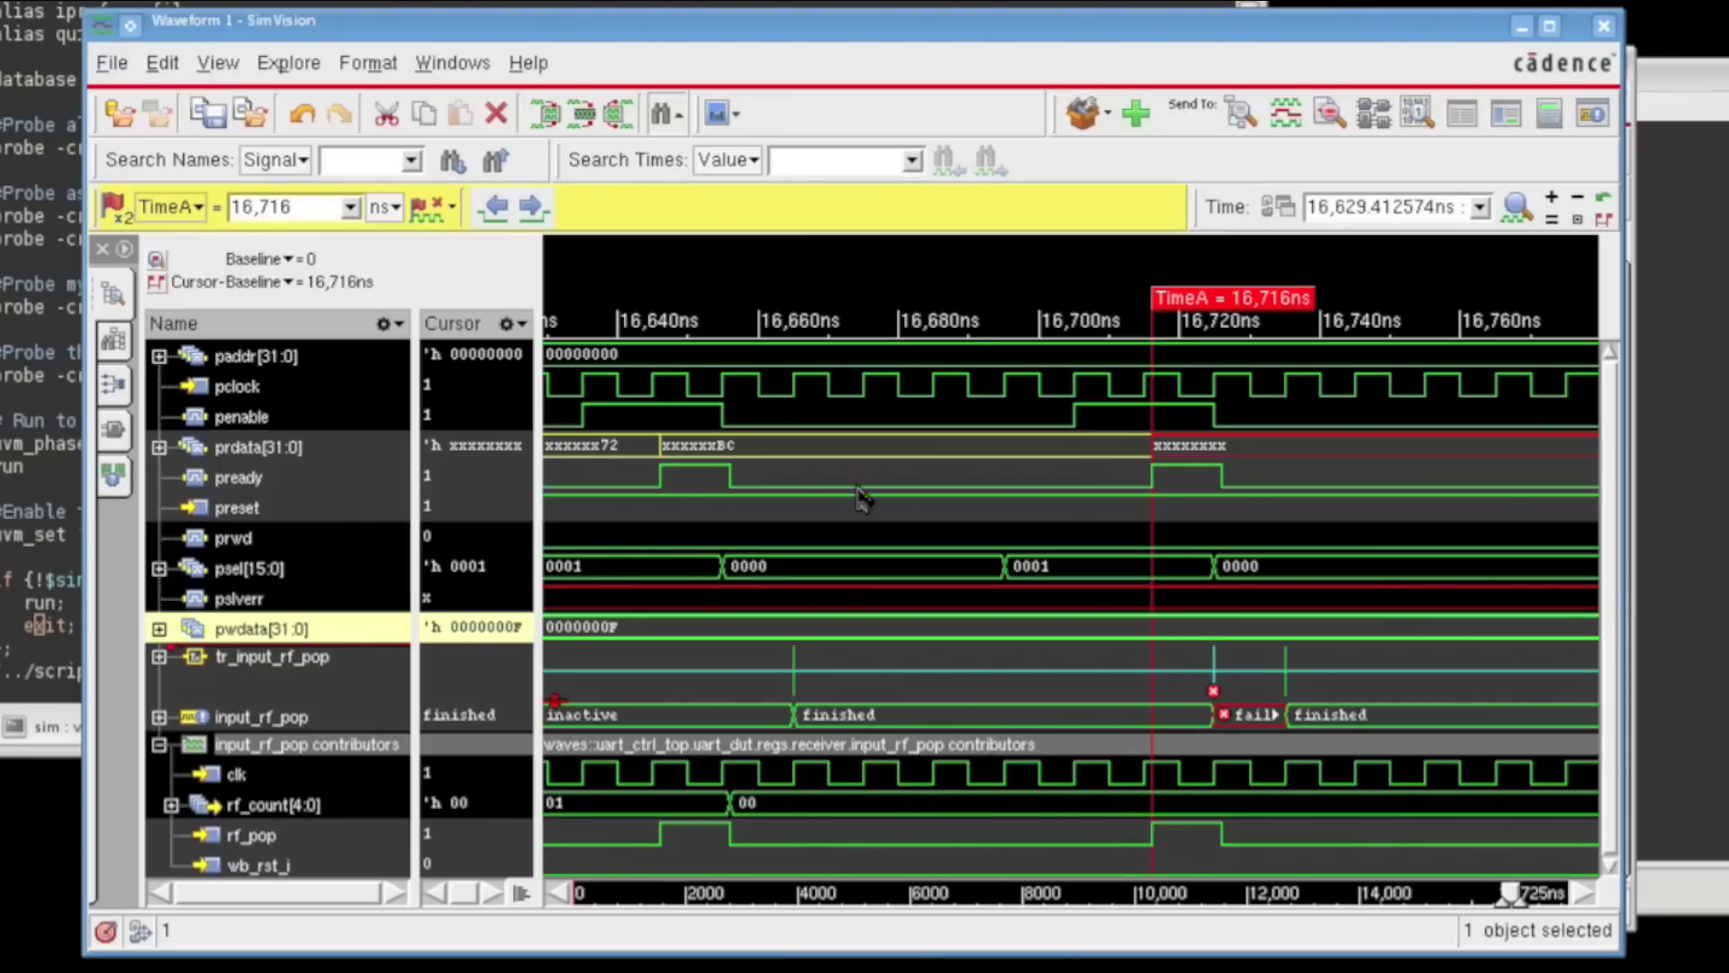
{"action": "left_click", "coordinate": [659, 456]}
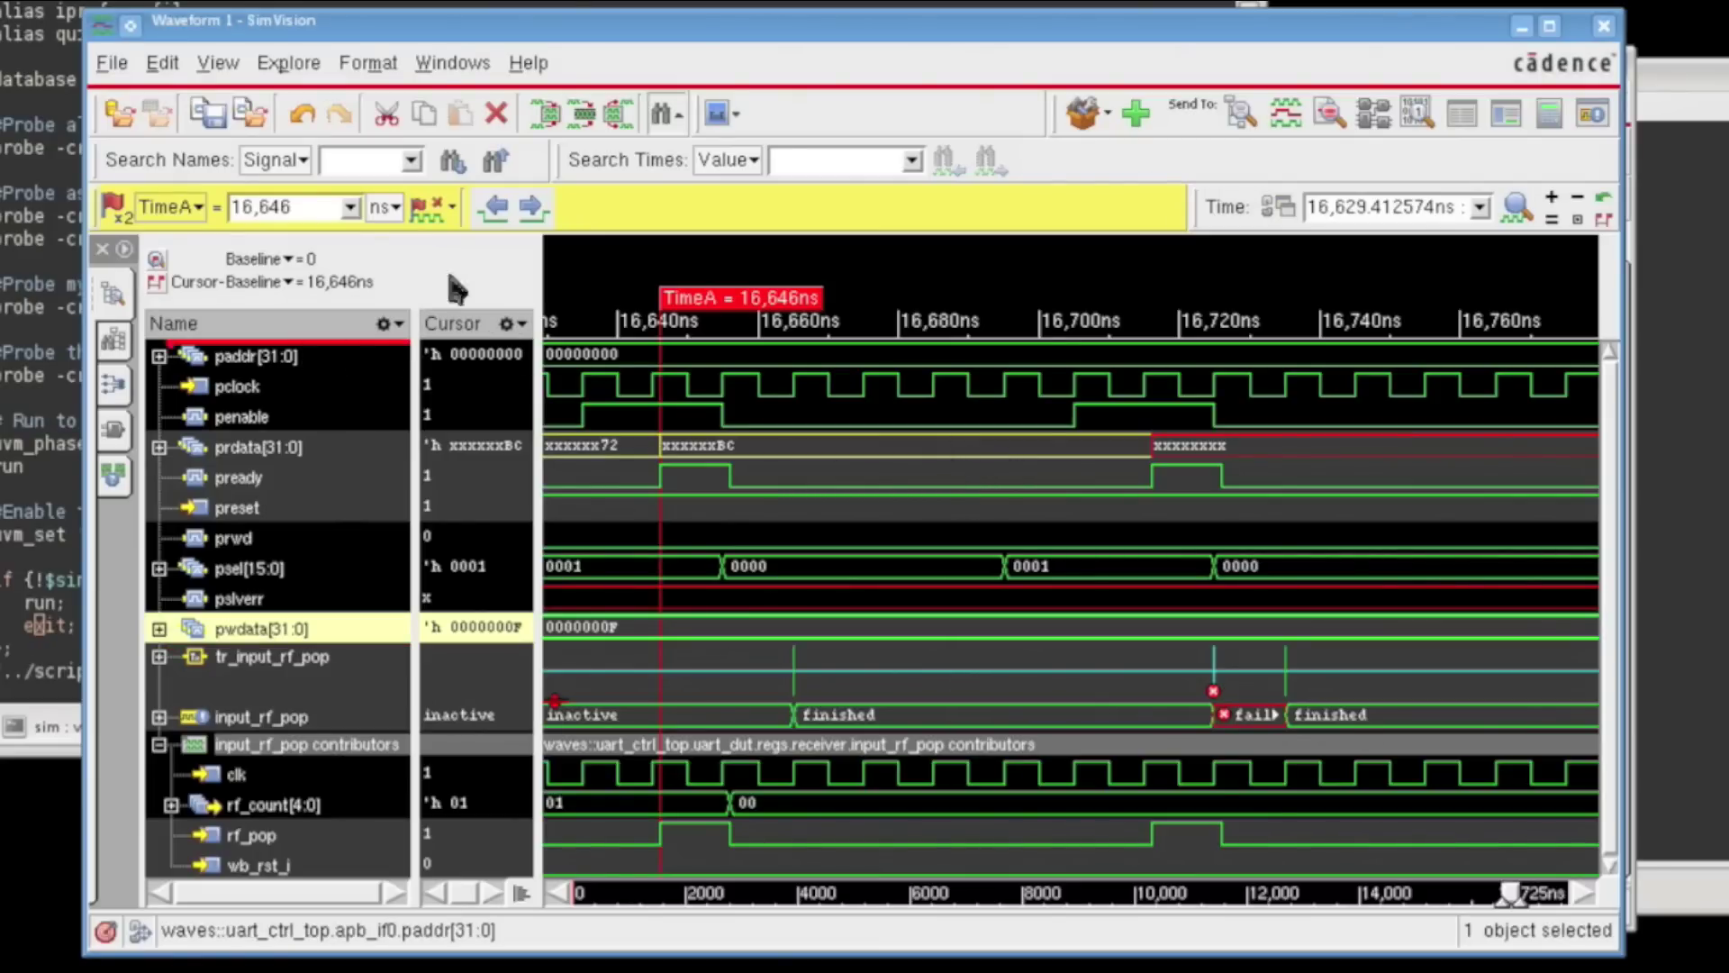
{"action": "left_click_drag", "start_coordinate": [425, 31], "coordinate": [838, 113]}
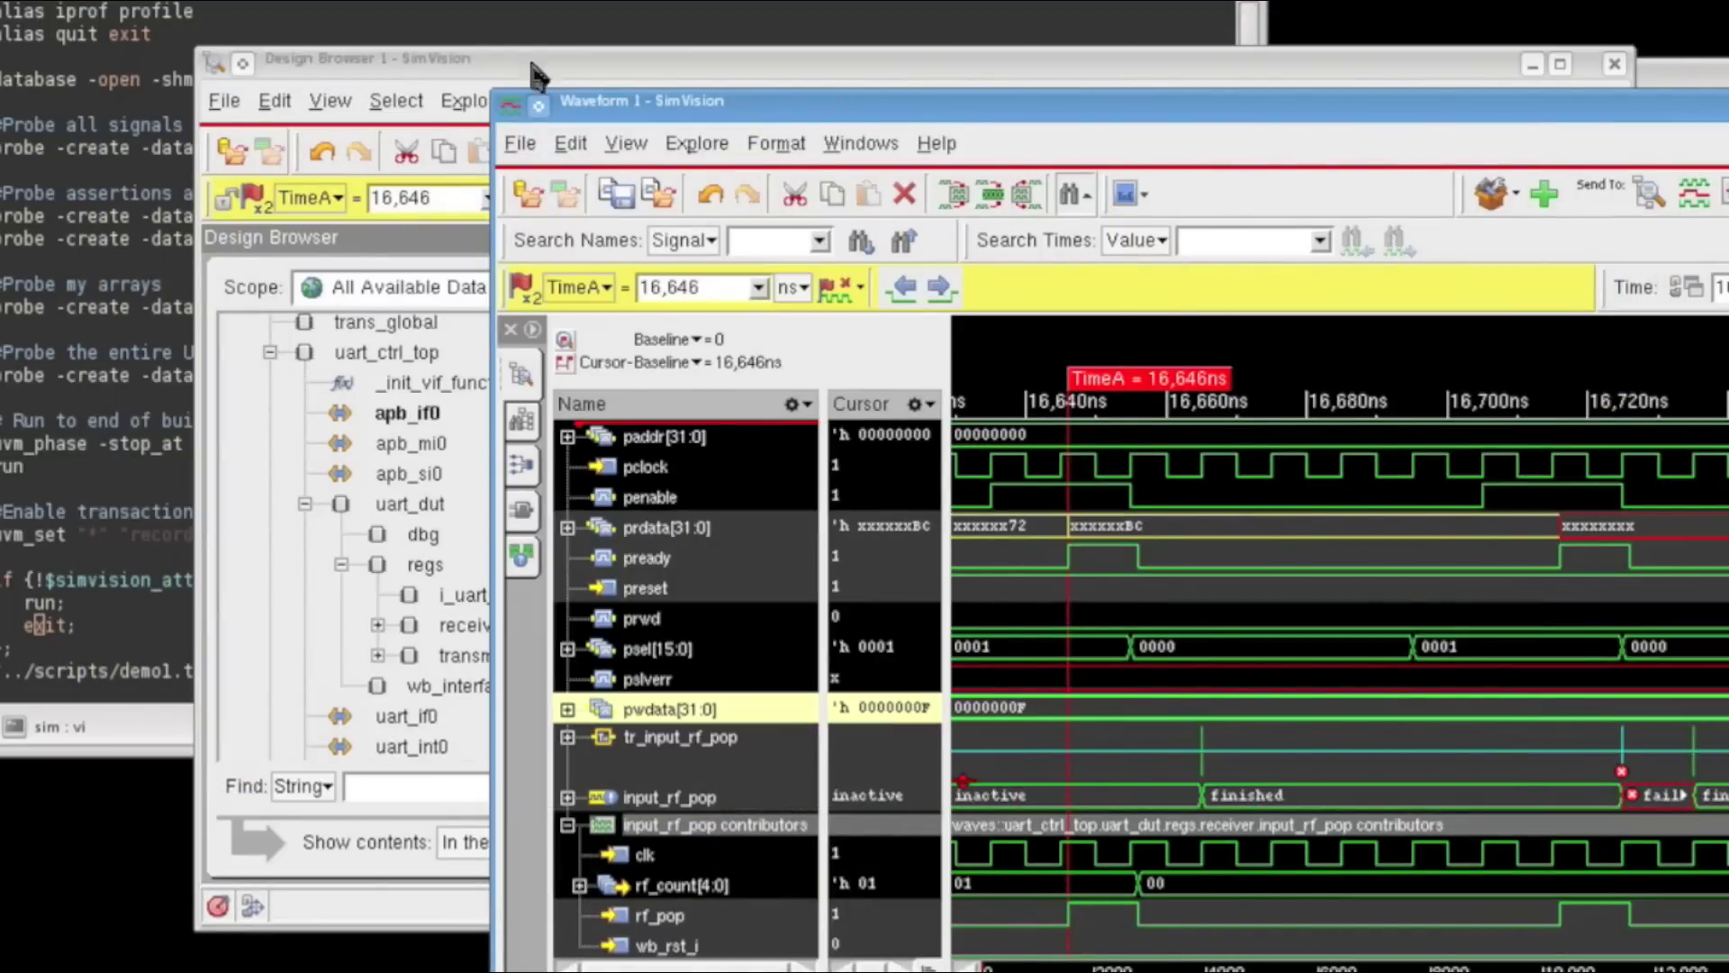
In the Design Browser, collapse uart_dut and uart_ctrl_top, then expand uvm_test_top > uart_ctrl_tb0 > apb0.
{"action": "left_click", "coordinate": [475, 61]}
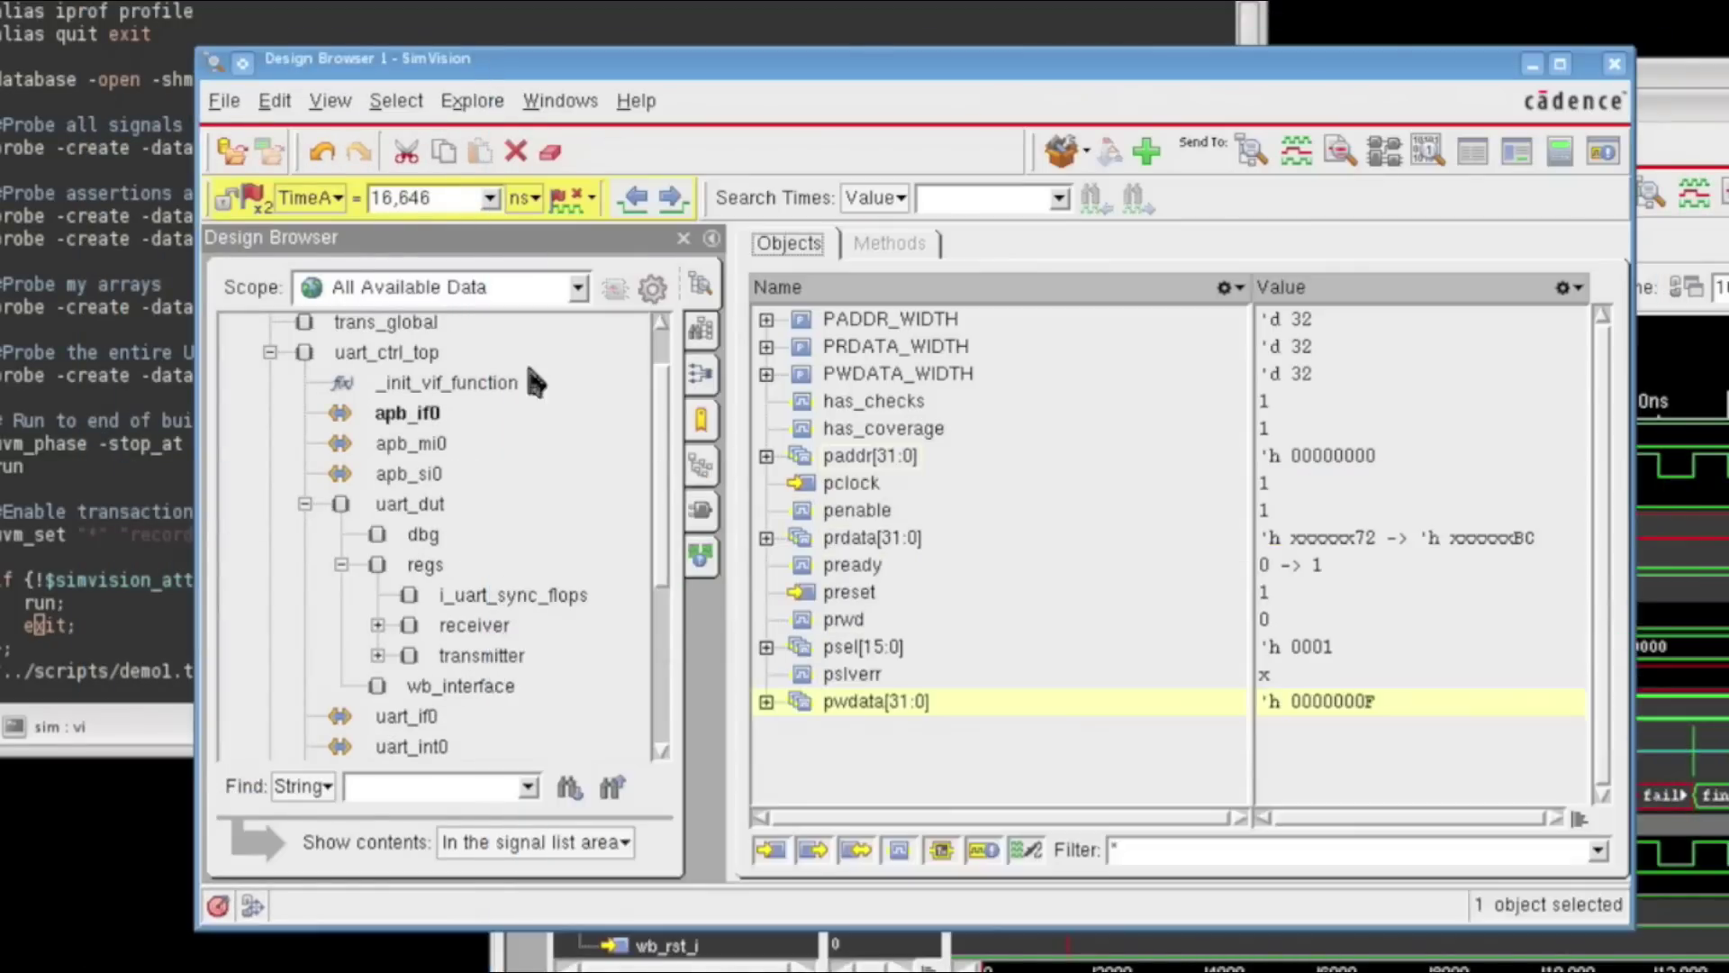
{"action": "left_click", "coordinate": [304, 503]}
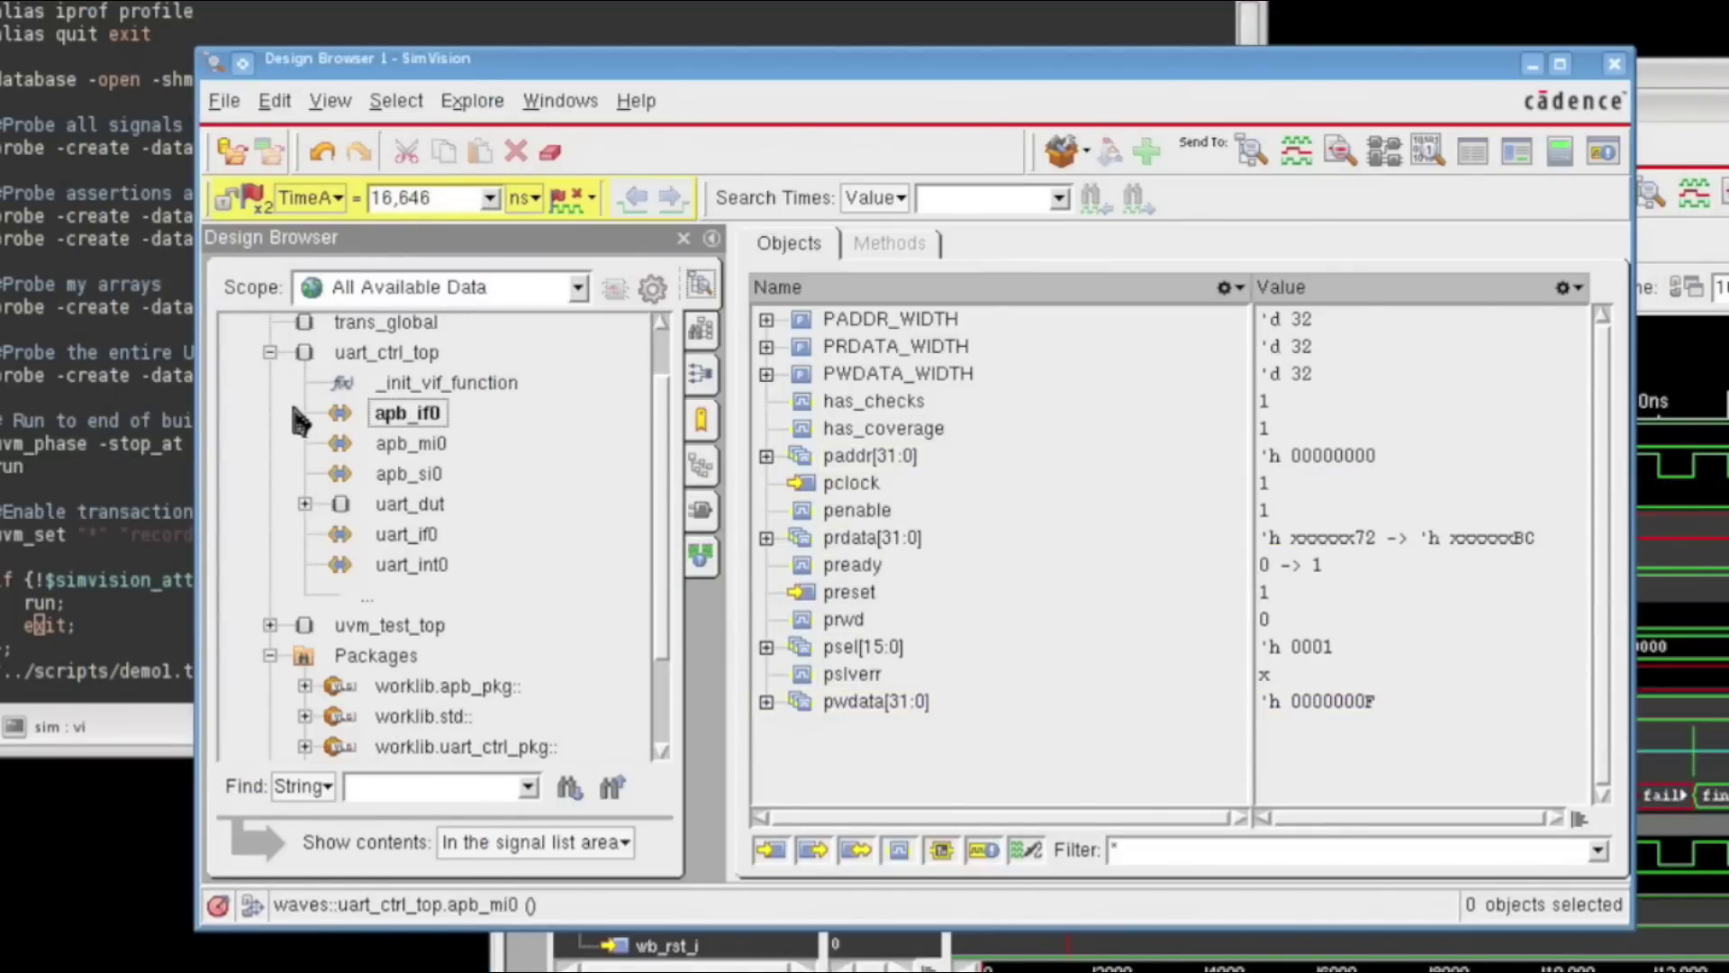
{"action": "left_click", "coordinate": [271, 352]}
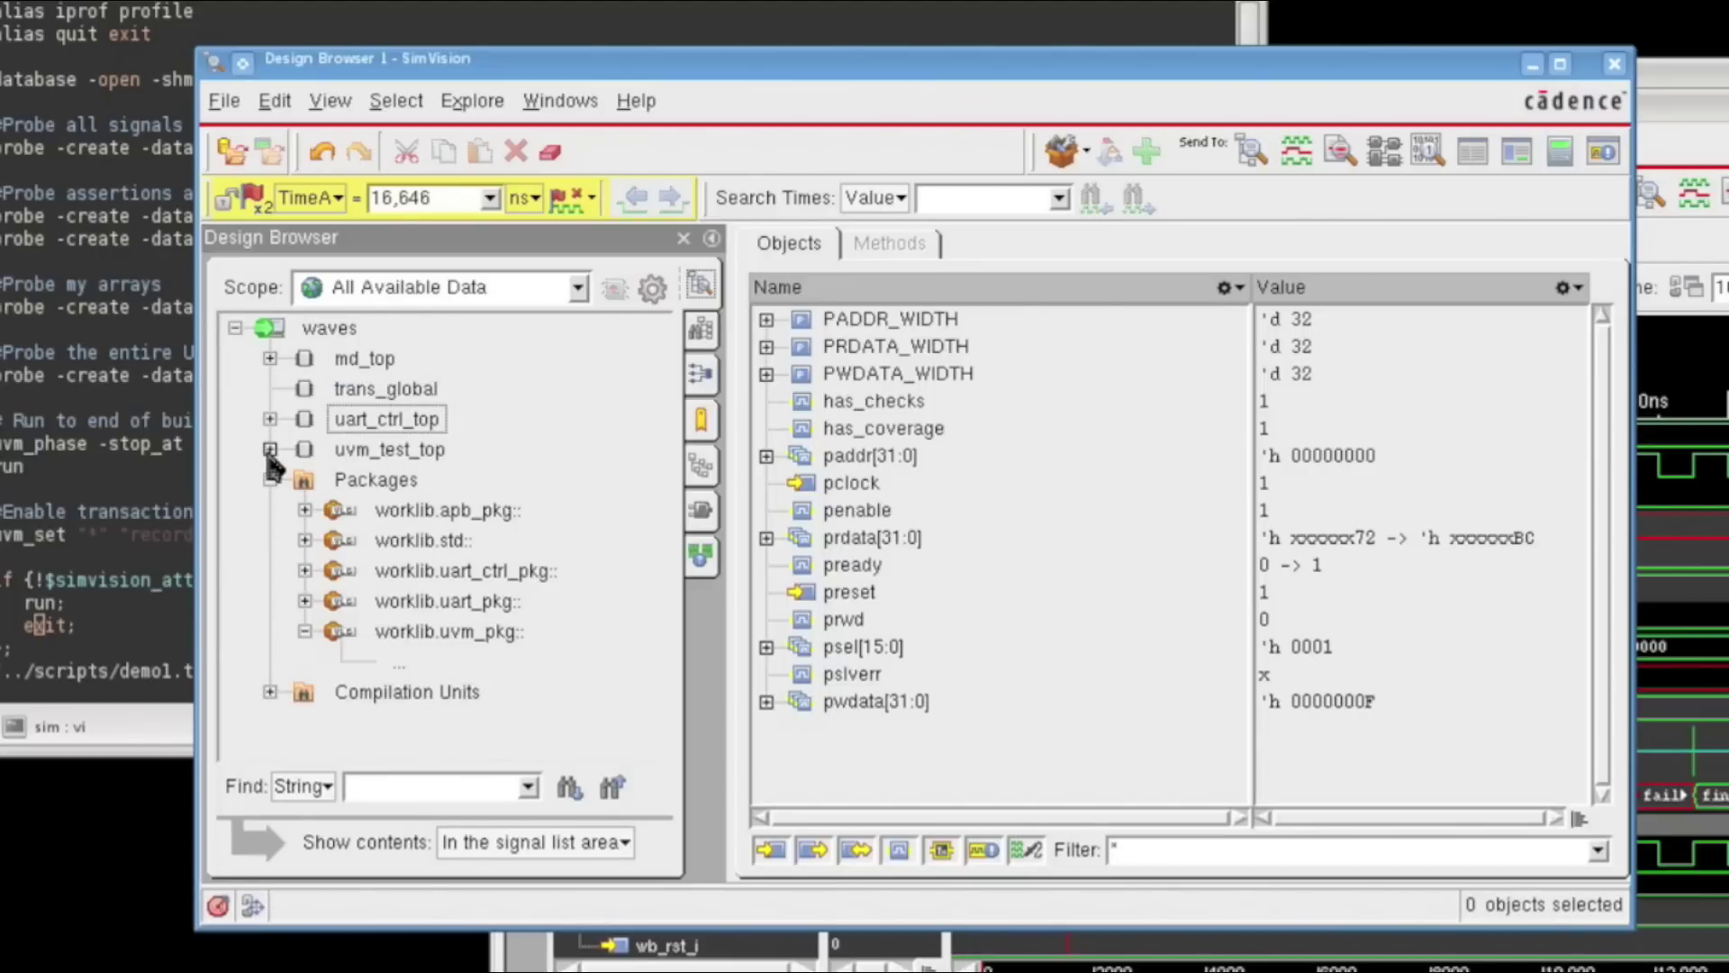
{"action": "left_click", "coordinate": [407, 455]}
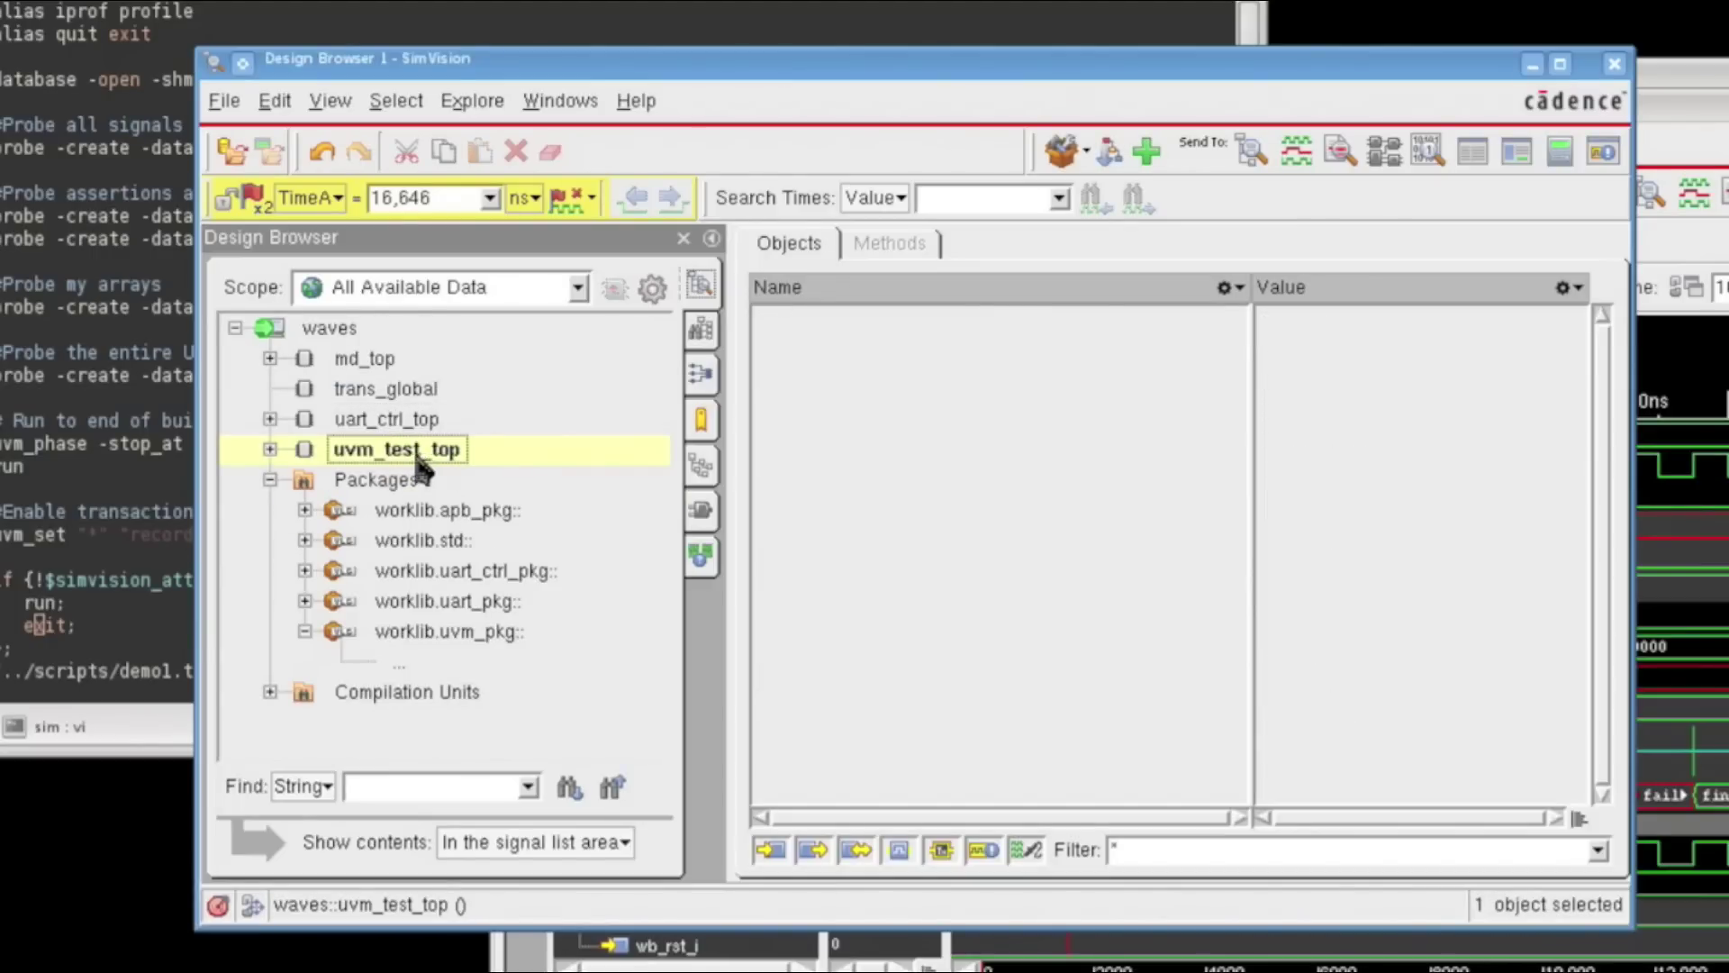
{"action": "left_click", "coordinate": [269, 449]}
{"action": "left_click", "coordinate": [306, 479]}
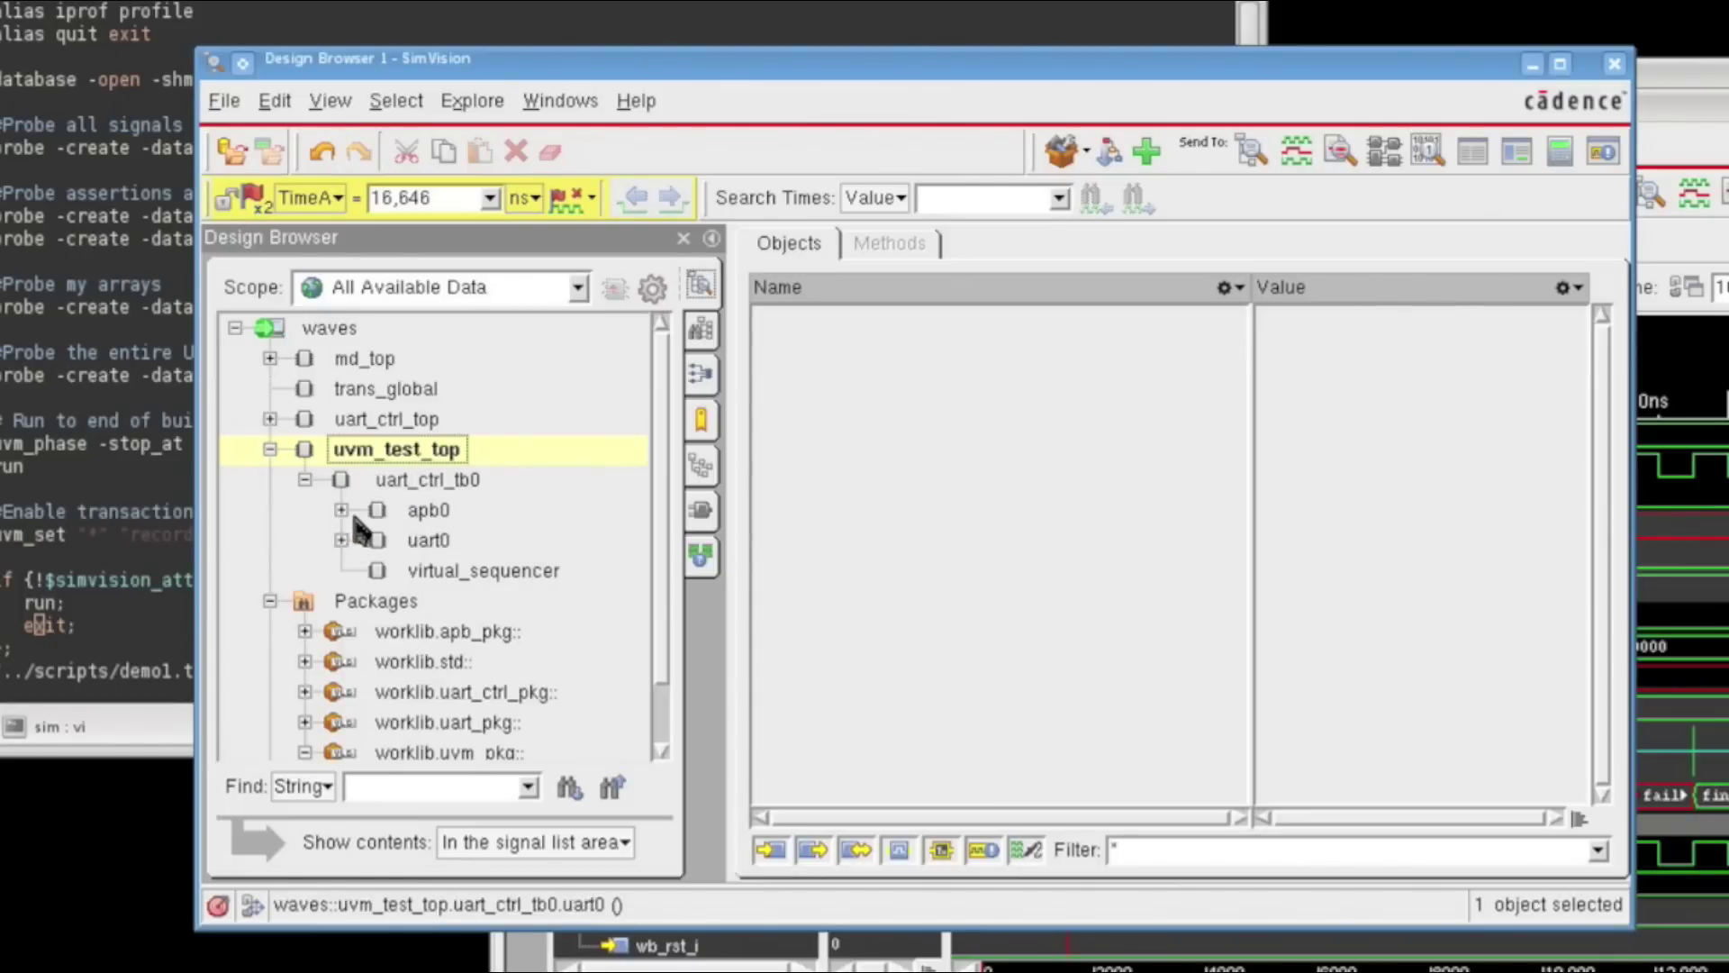
{"action": "left_click", "coordinate": [342, 511]}
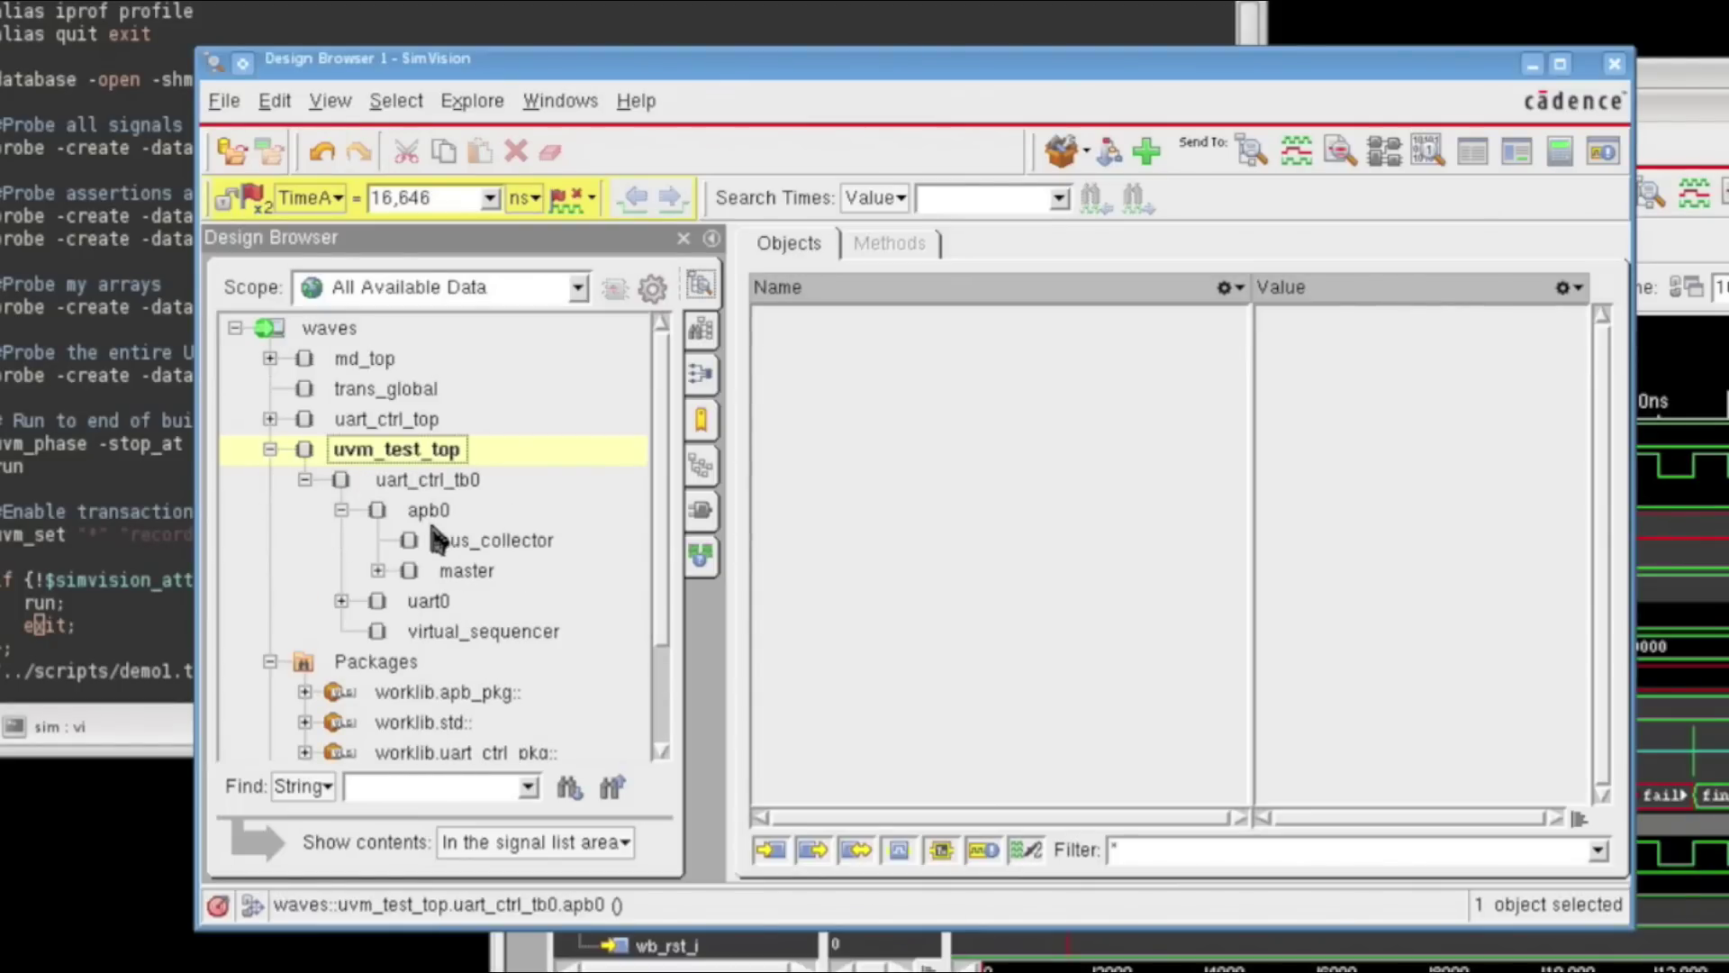
Expand master and list its sequencer's sequences, then send u2a_bad_parity_vseq to the waveform.
{"action": "left_click", "coordinate": [400, 576]}
{"action": "left_click", "coordinate": [378, 571]}
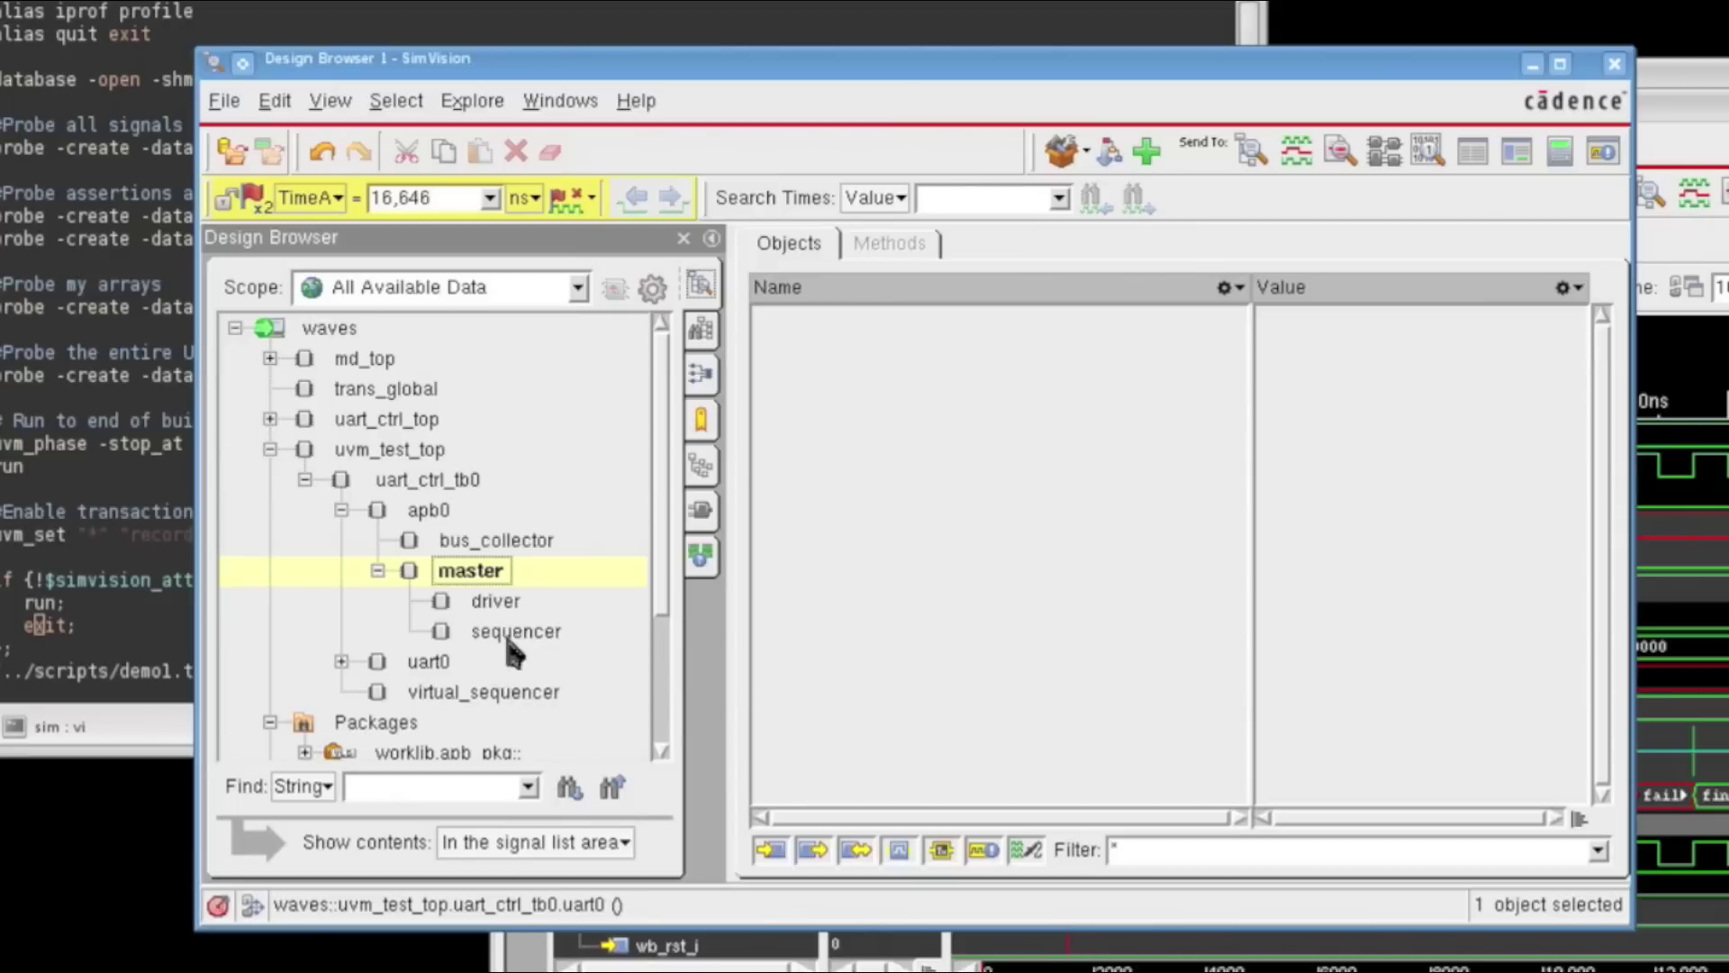
{"action": "left_click", "coordinate": [506, 631]}
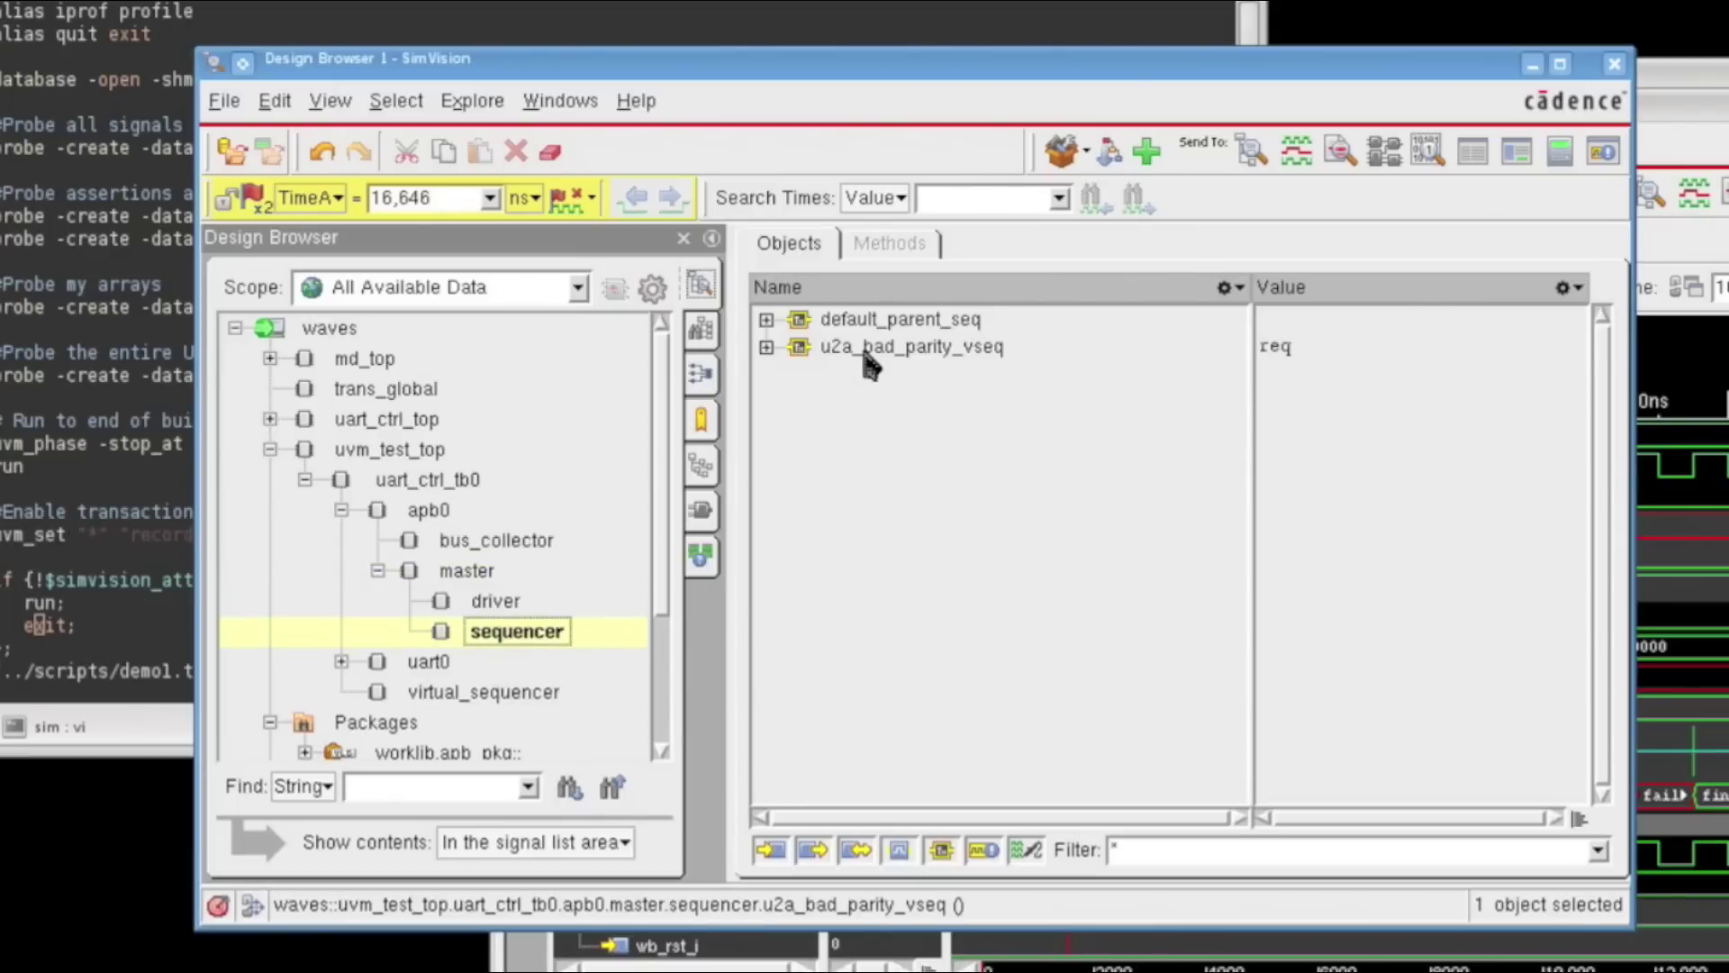
{"action": "left_click", "coordinate": [862, 357]}
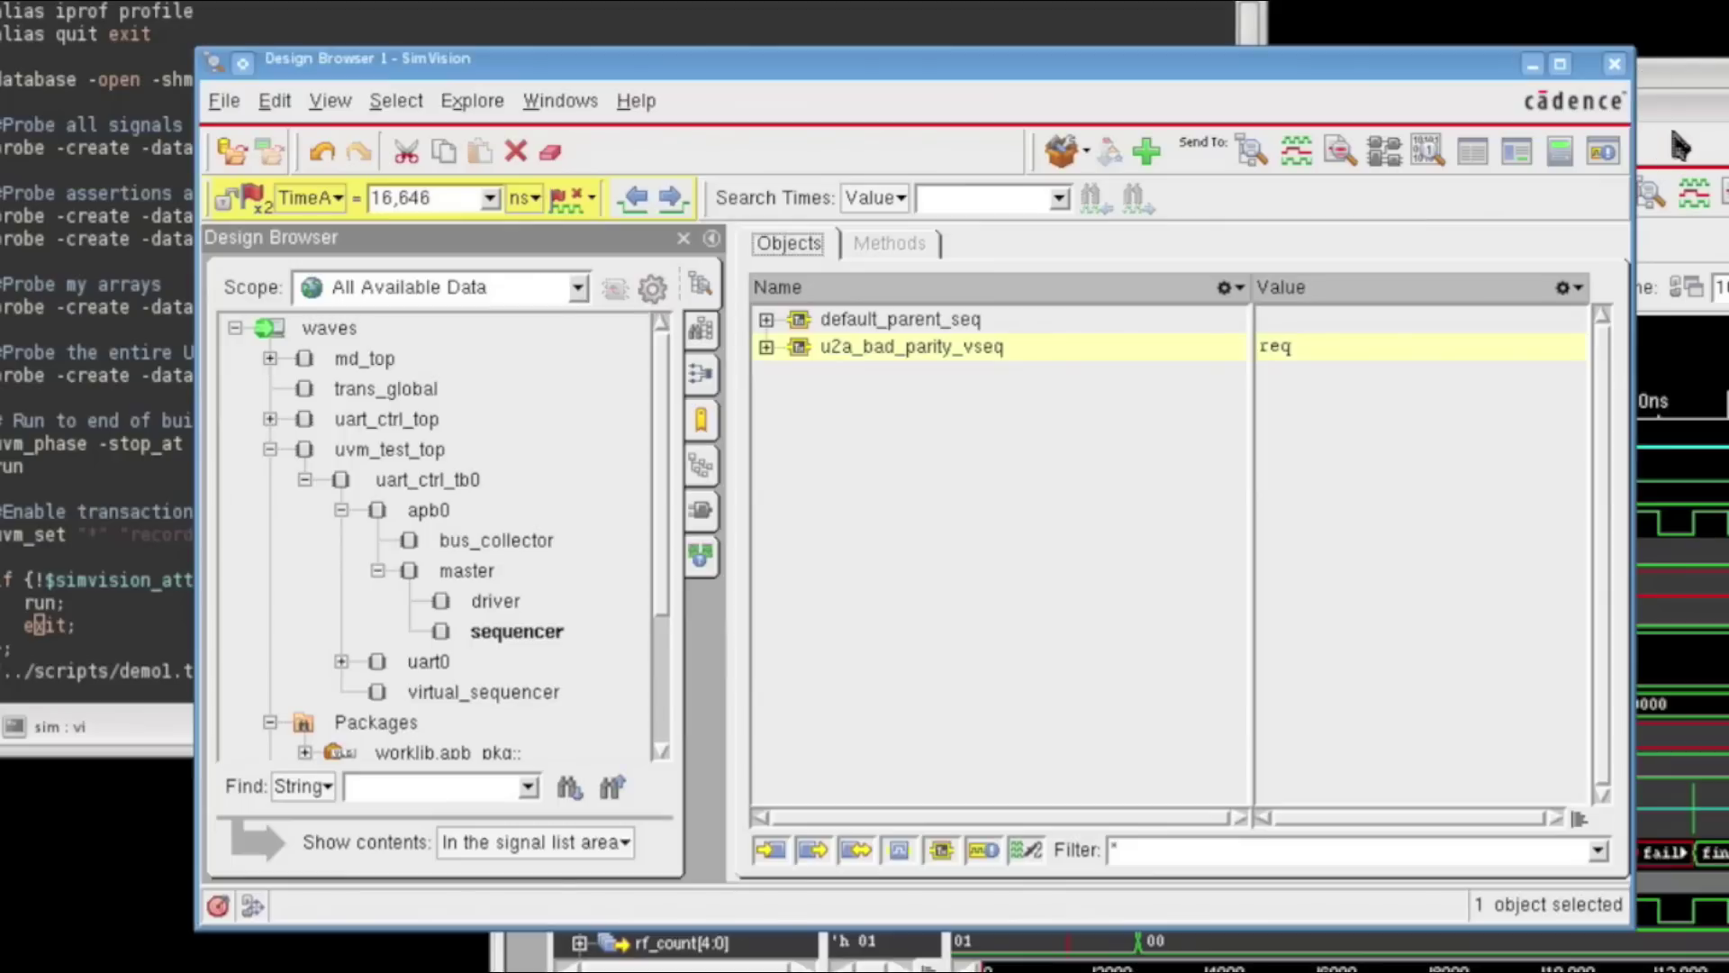
{"action": "left_click", "coordinate": [1703, 120]}
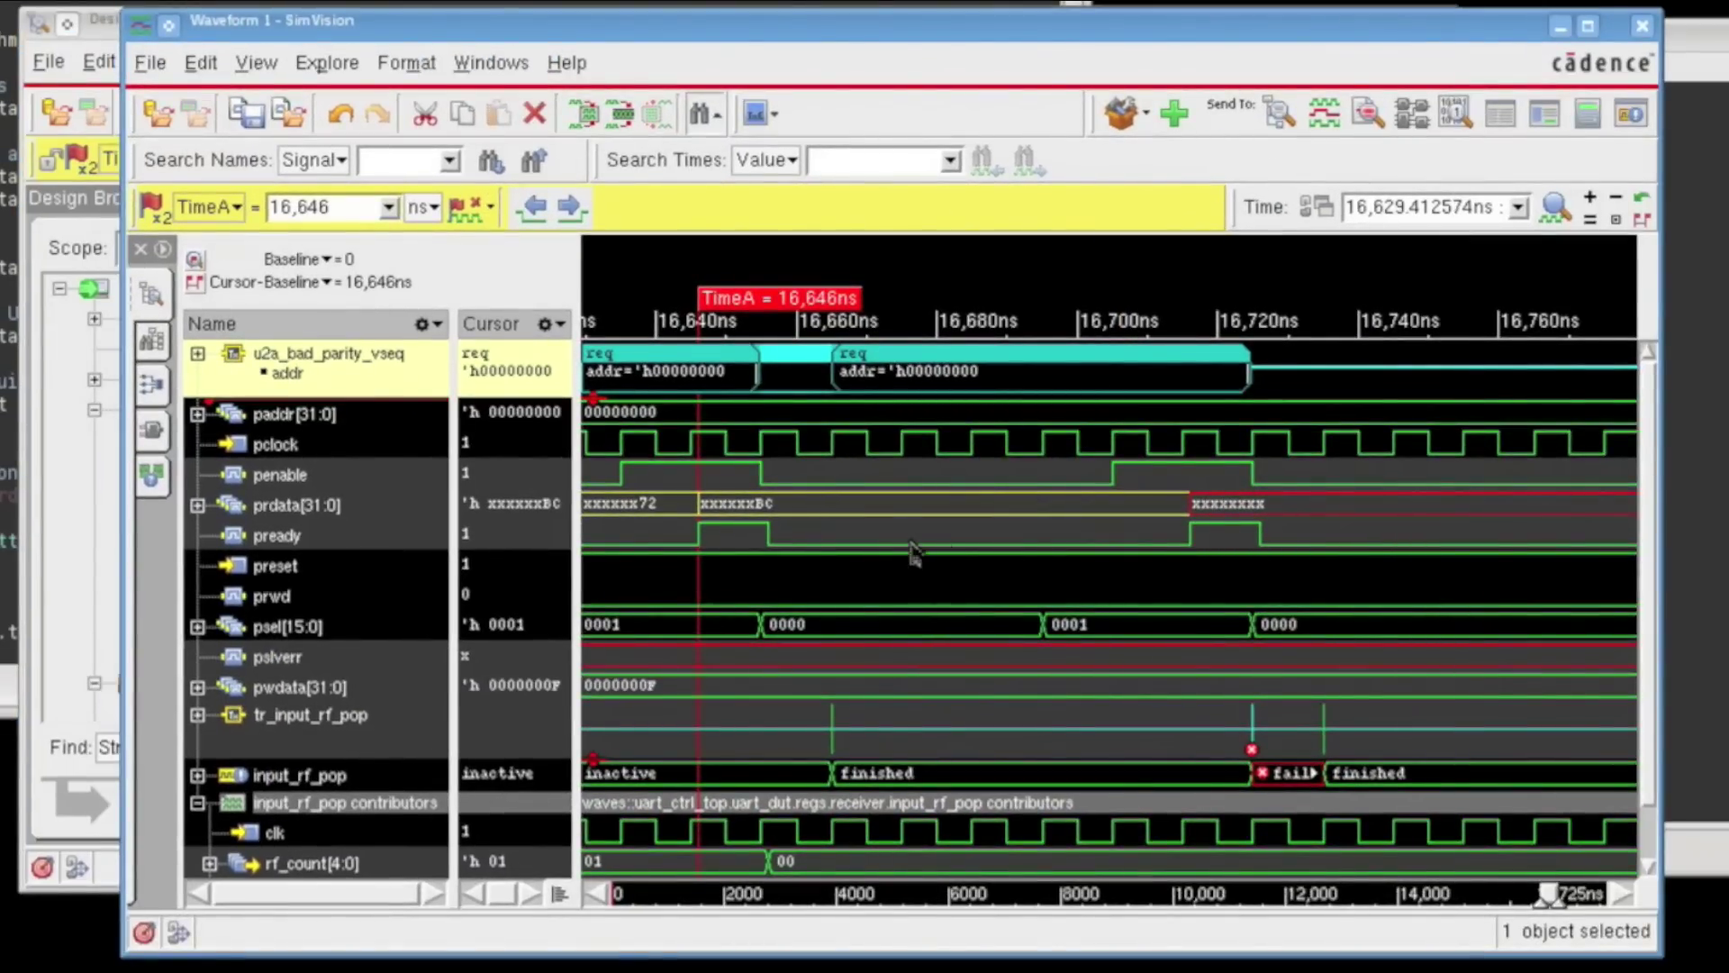
Zoom out, make the sequence row taller, and expand it into taller depth sub-rows.
{"action": "middle_click_drag", "start_coordinate": [913, 551], "coordinate": [1063, 505]}
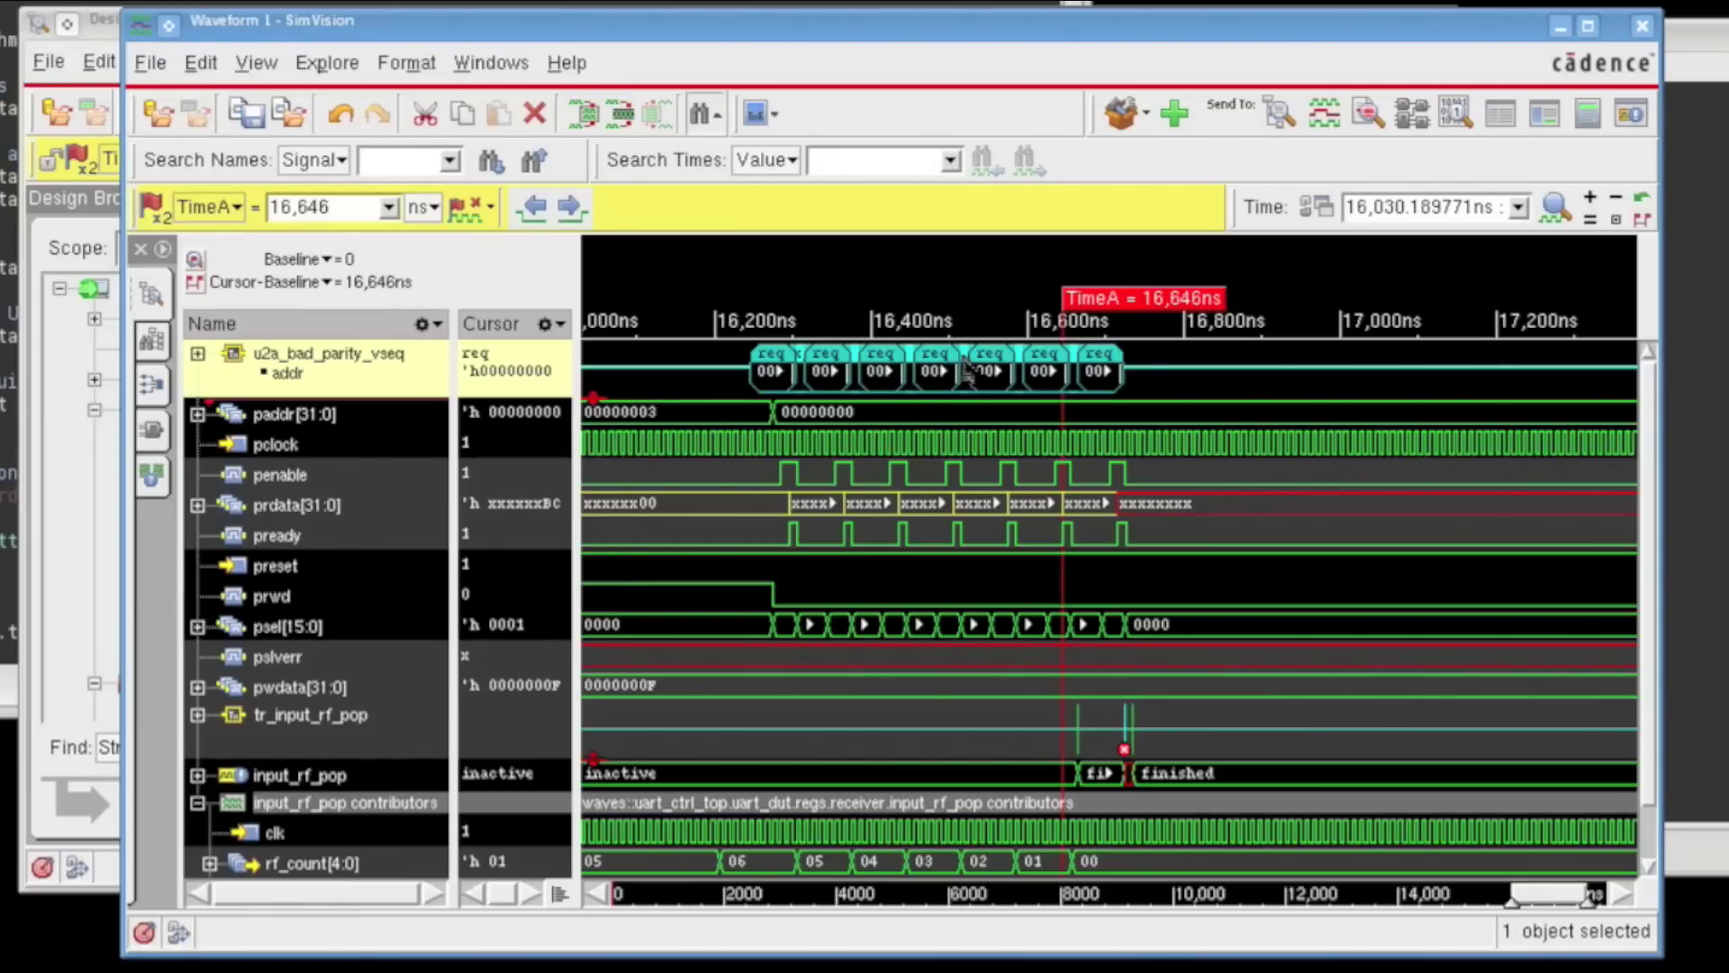
{"action": "left_click_drag", "start_coordinate": [587, 398], "coordinate": [600, 511]}
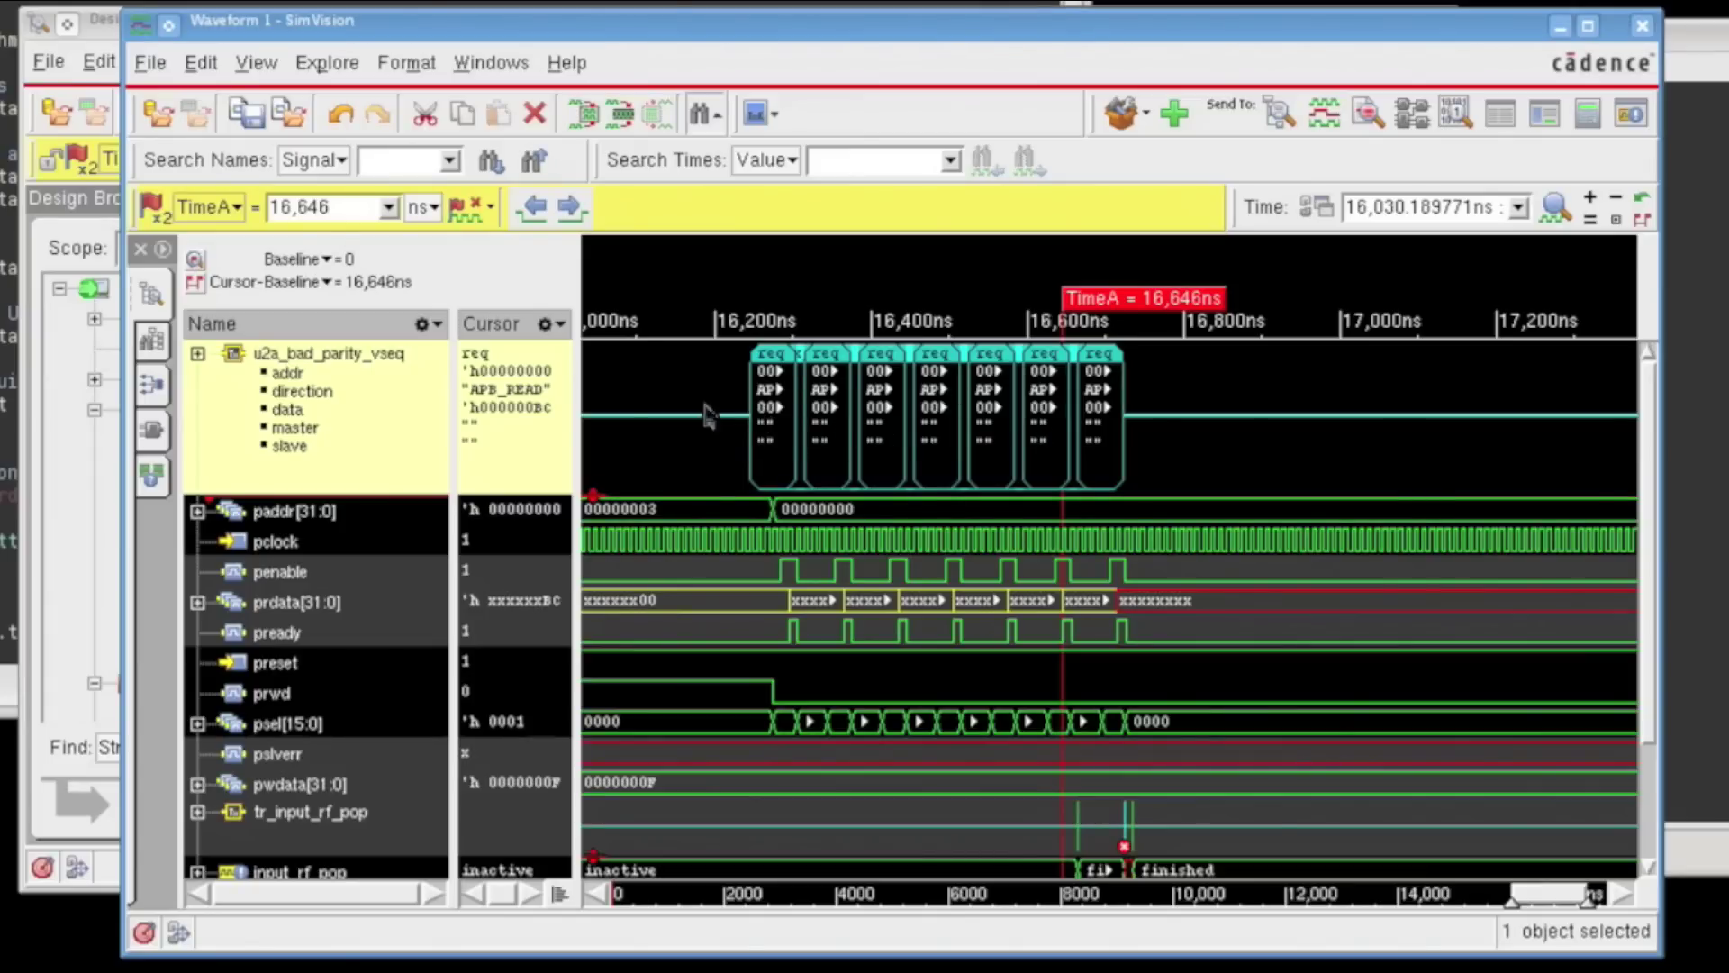
{"action": "left_click", "coordinate": [197, 353]}
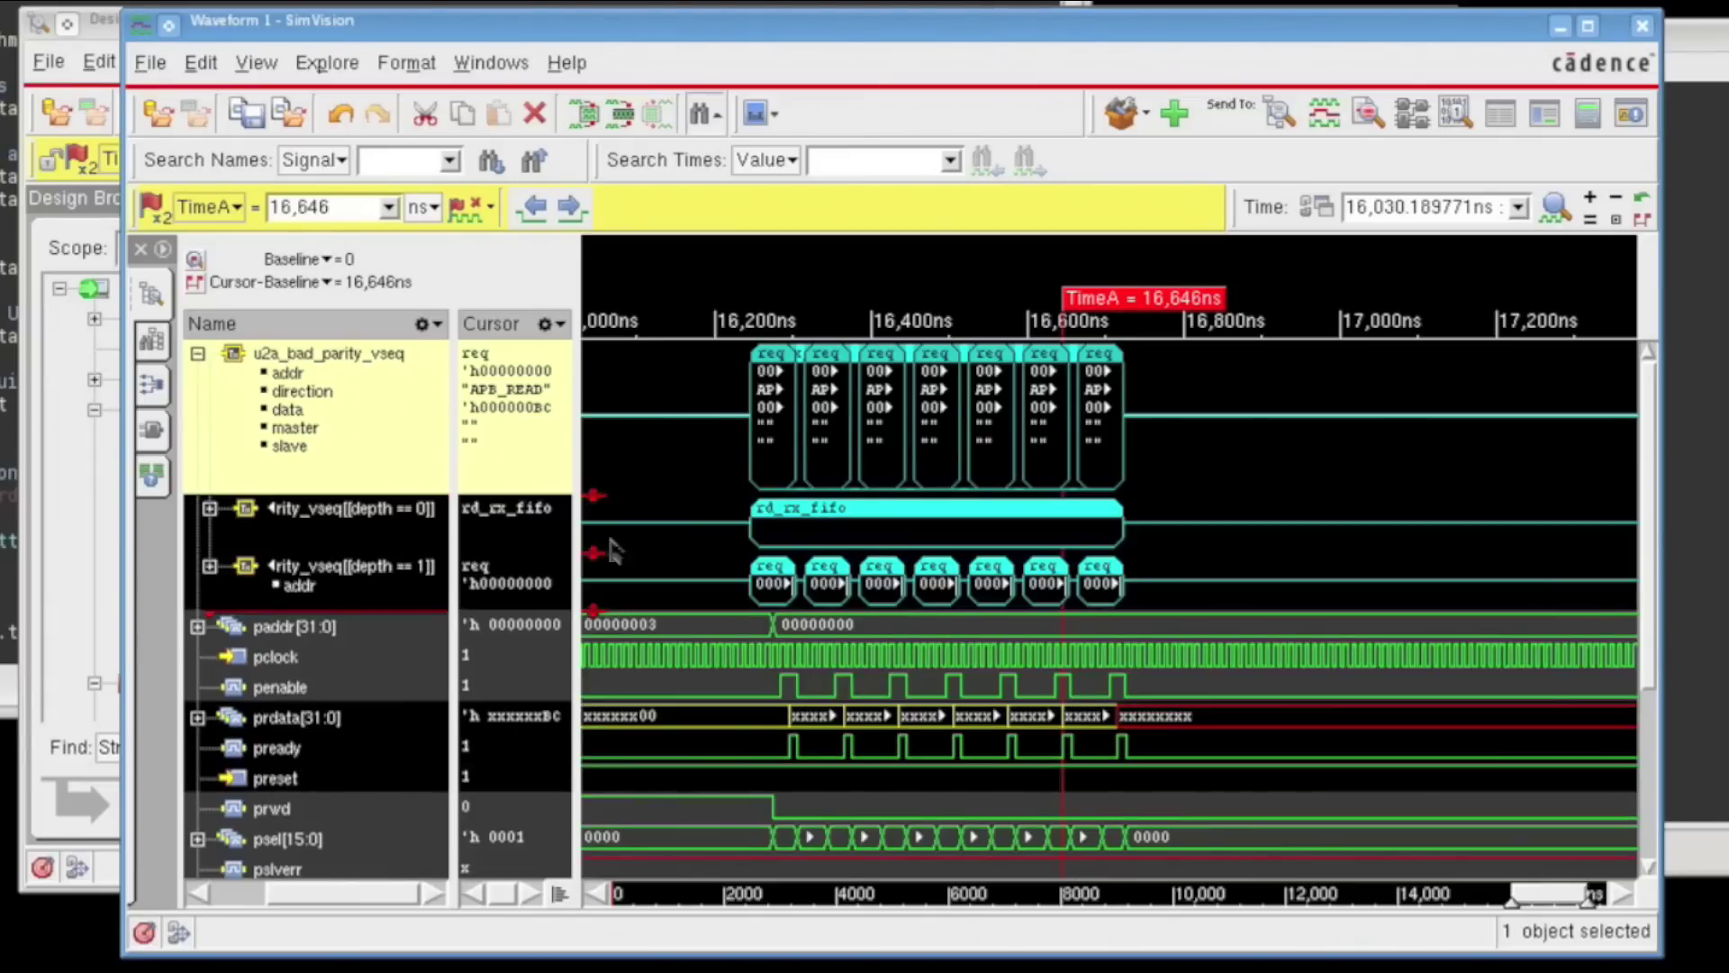
{"action": "left_click_drag", "start_coordinate": [599, 612], "coordinate": [602, 729]}
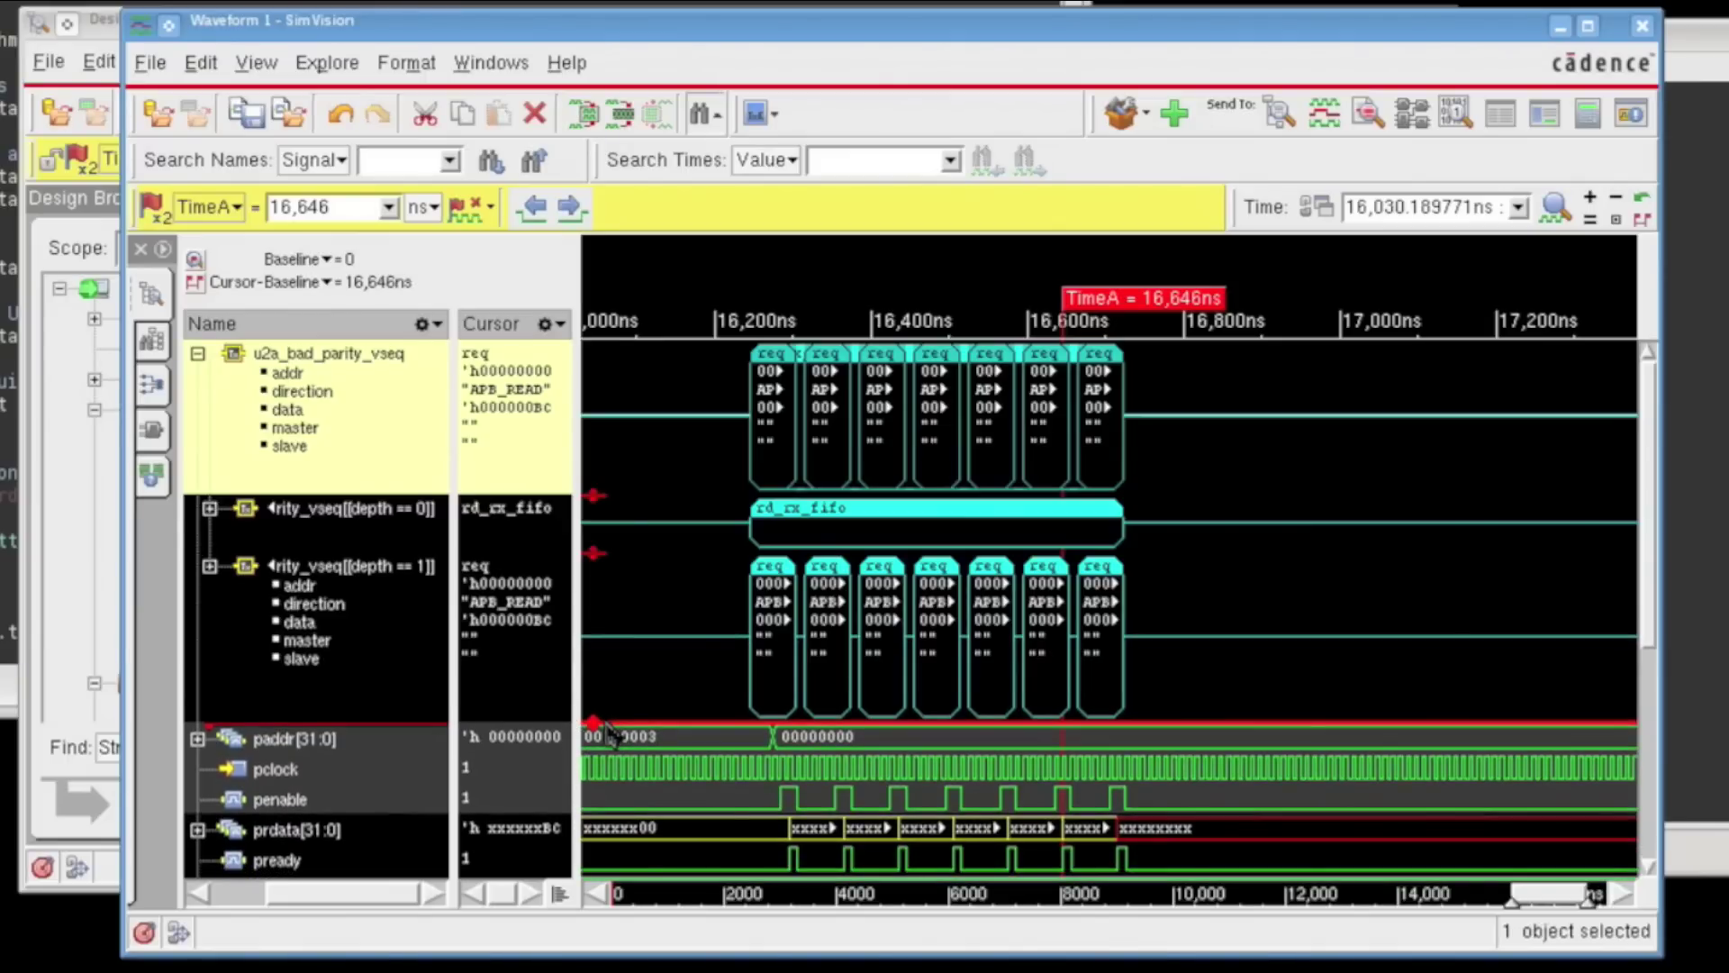
Zoom in on three transactions around 16,600ns and select the third req at 16,716ns.
{"action": "left_click_drag", "start_coordinate": [965, 718], "coordinate": [1194, 731]}
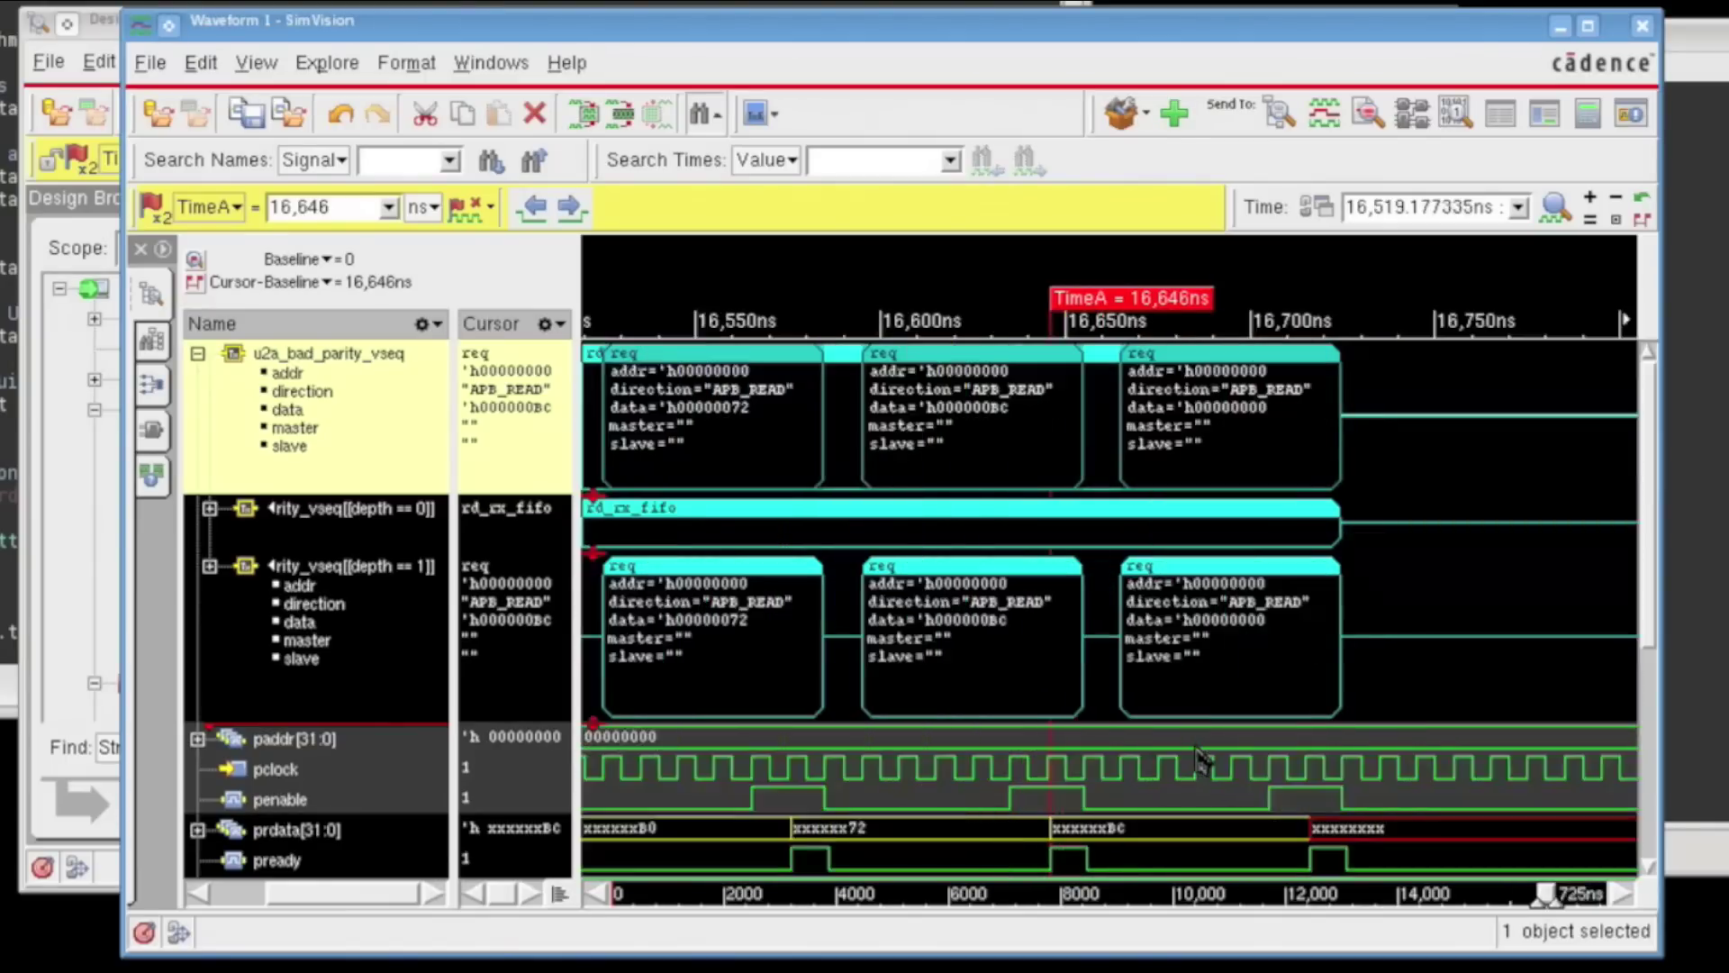
{"action": "left_click", "coordinate": [1314, 844]}
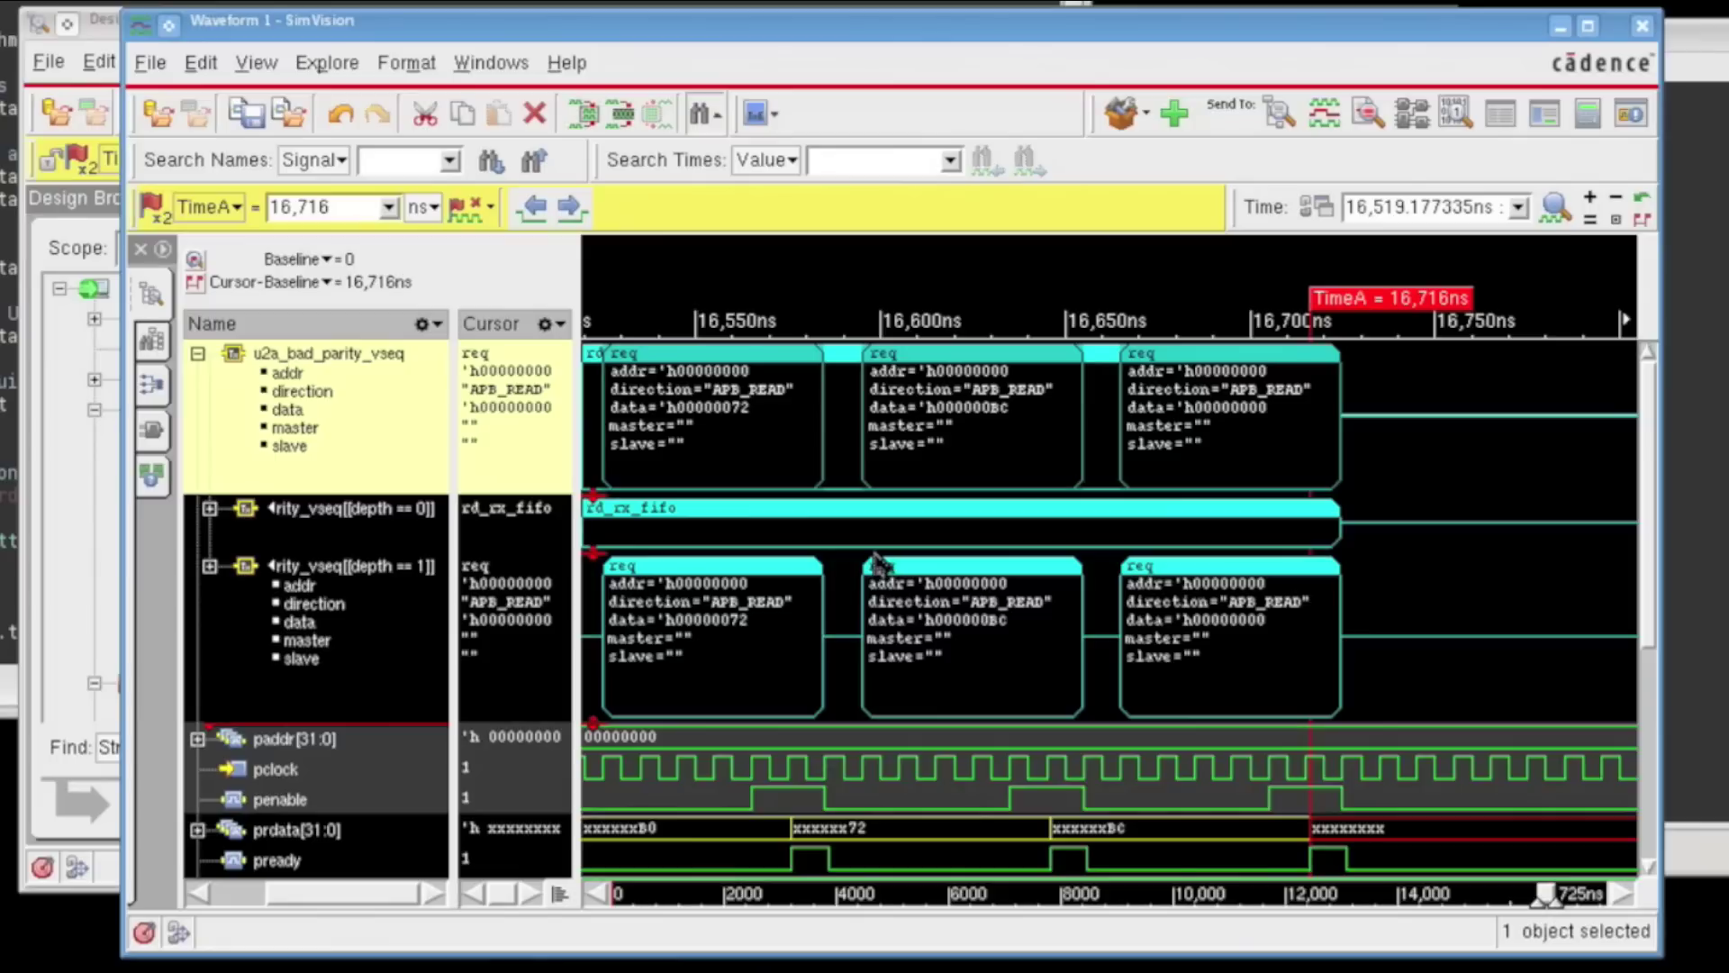
{"action": "left_click", "coordinate": [1171, 572]}
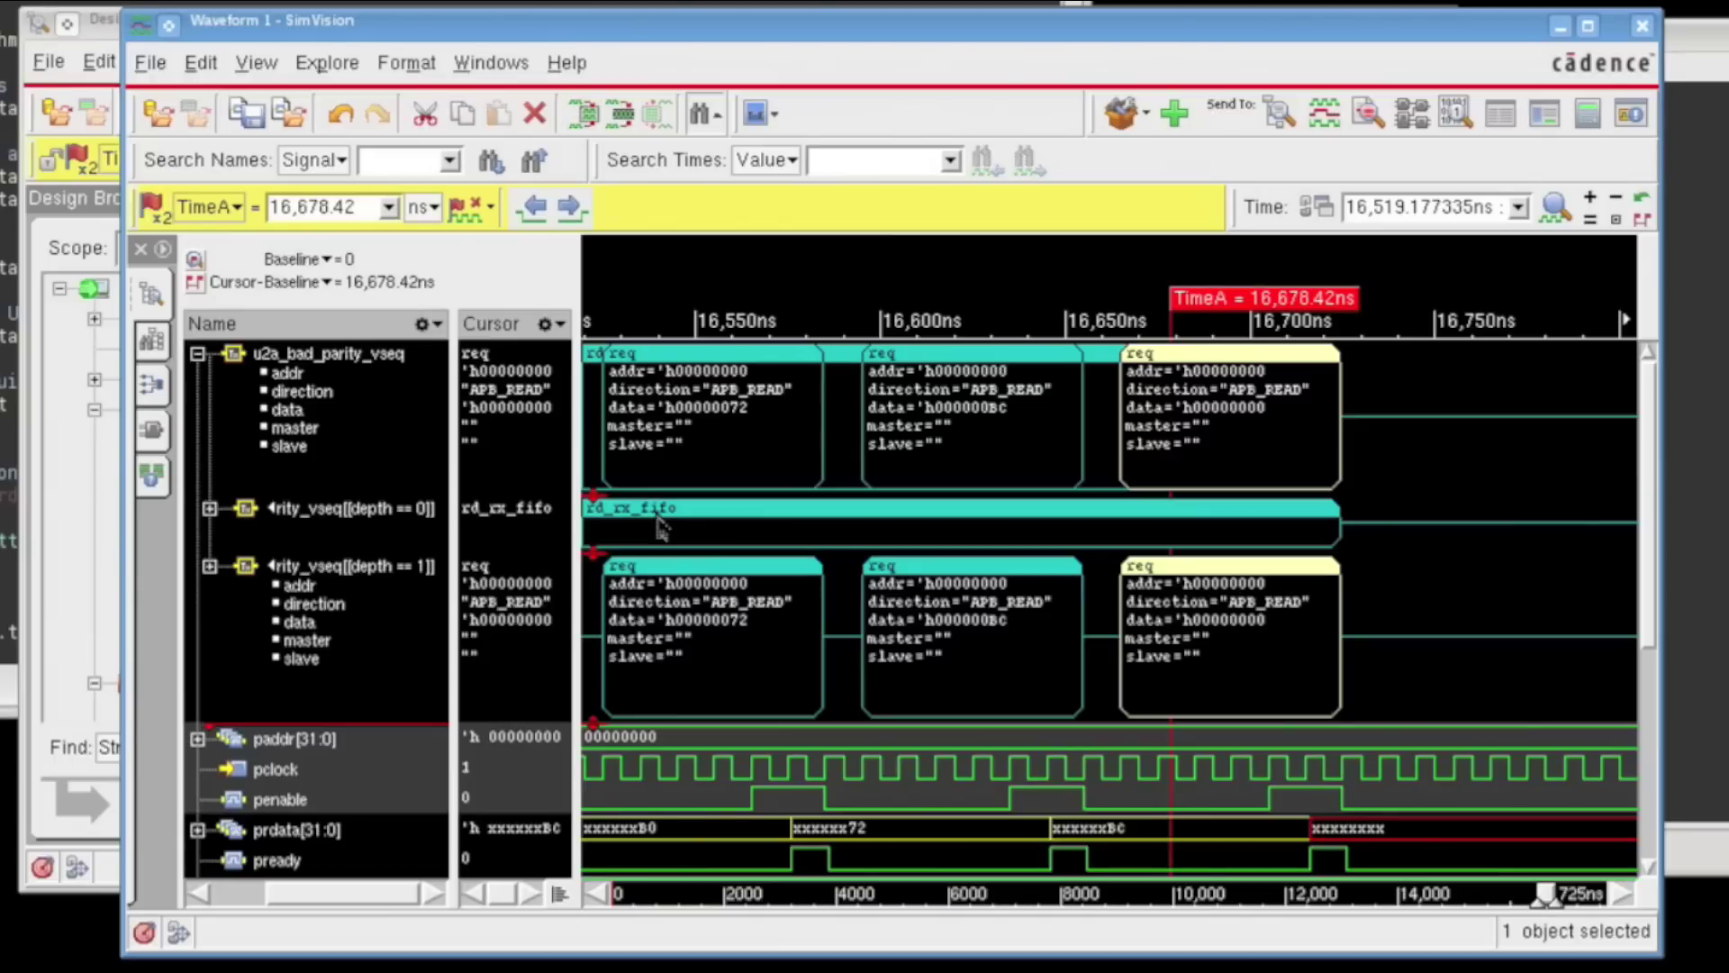
Widen the Name column for full names, inspect depth-1 and rd_rx_fifo transactions, then collapse the sub-rows.
{"action": "left_click", "coordinate": [329, 515]}
{"action": "left_click_drag", "start_coordinate": [447, 542], "coordinate": [615, 542]}
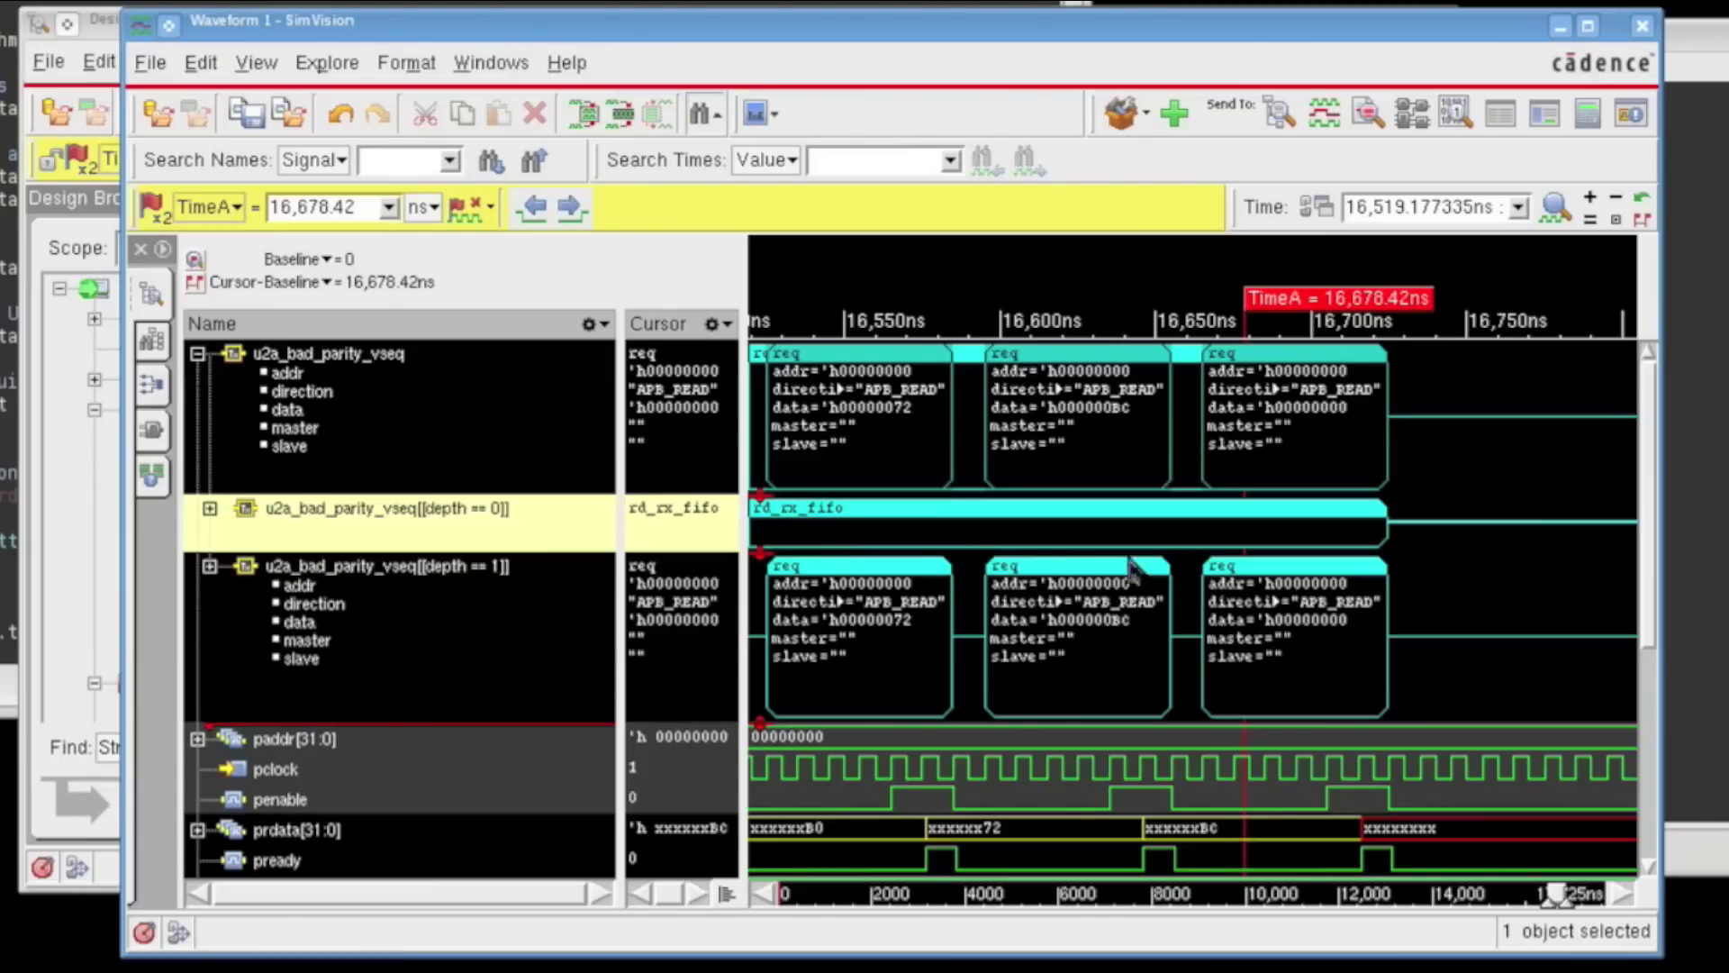
{"action": "left_click", "coordinate": [1288, 570]}
{"action": "left_click", "coordinate": [1060, 522]}
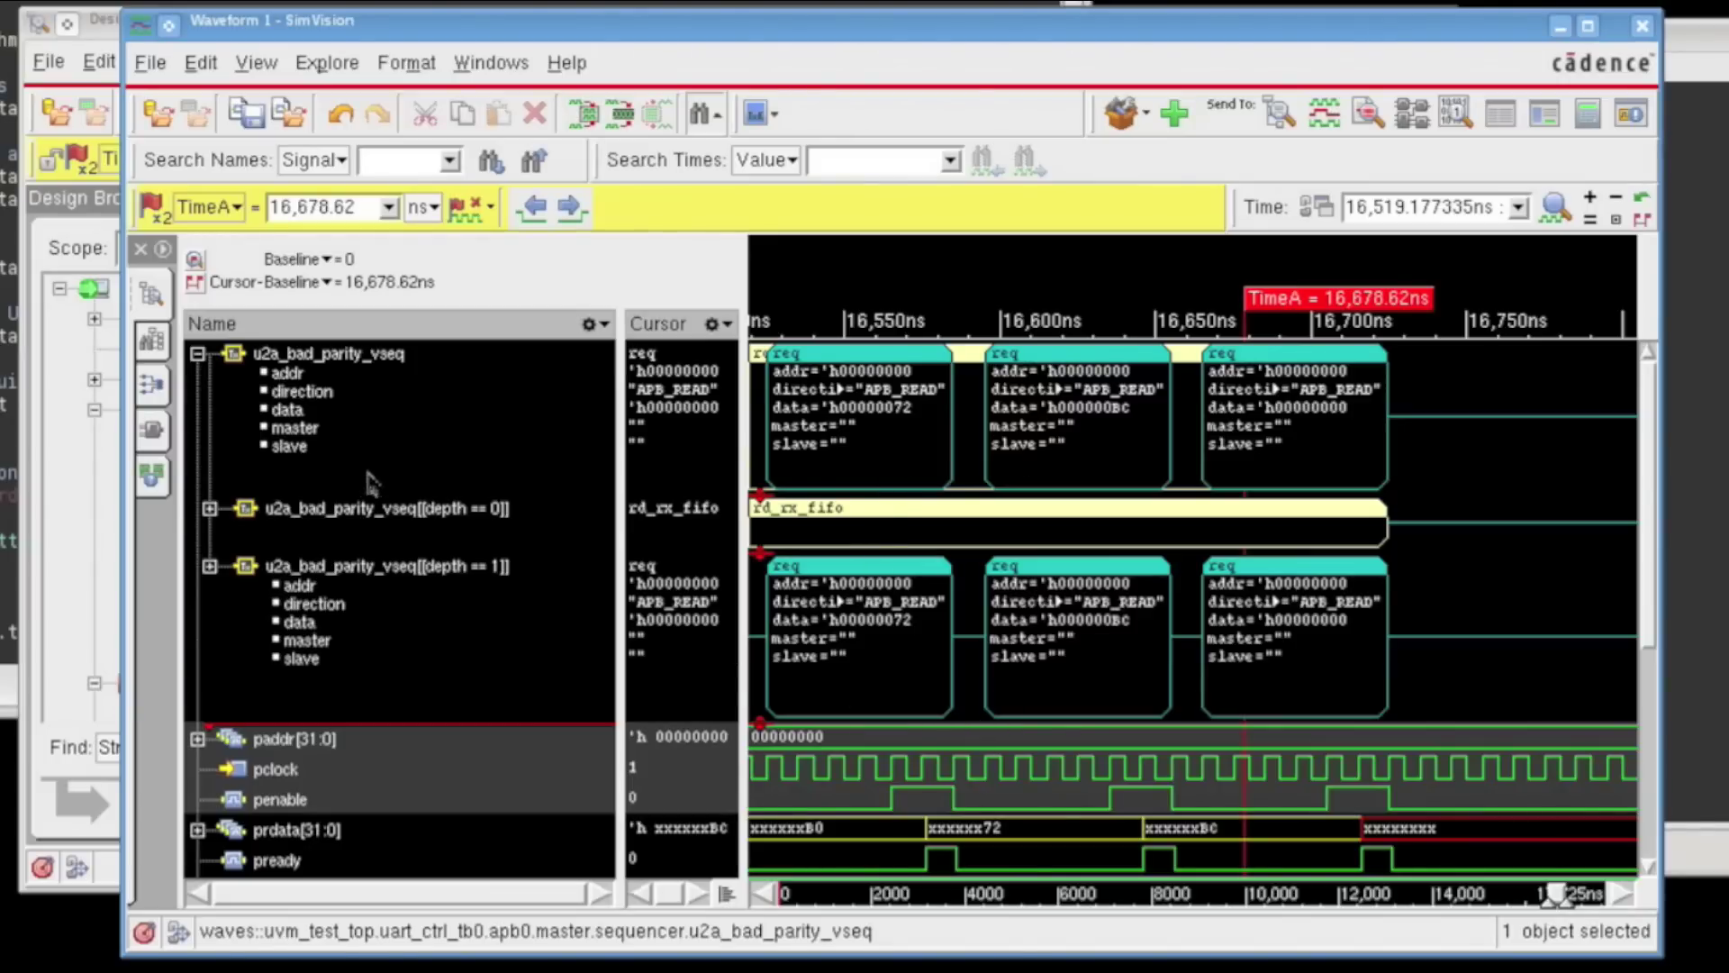
{"action": "left_click", "coordinate": [197, 353]}
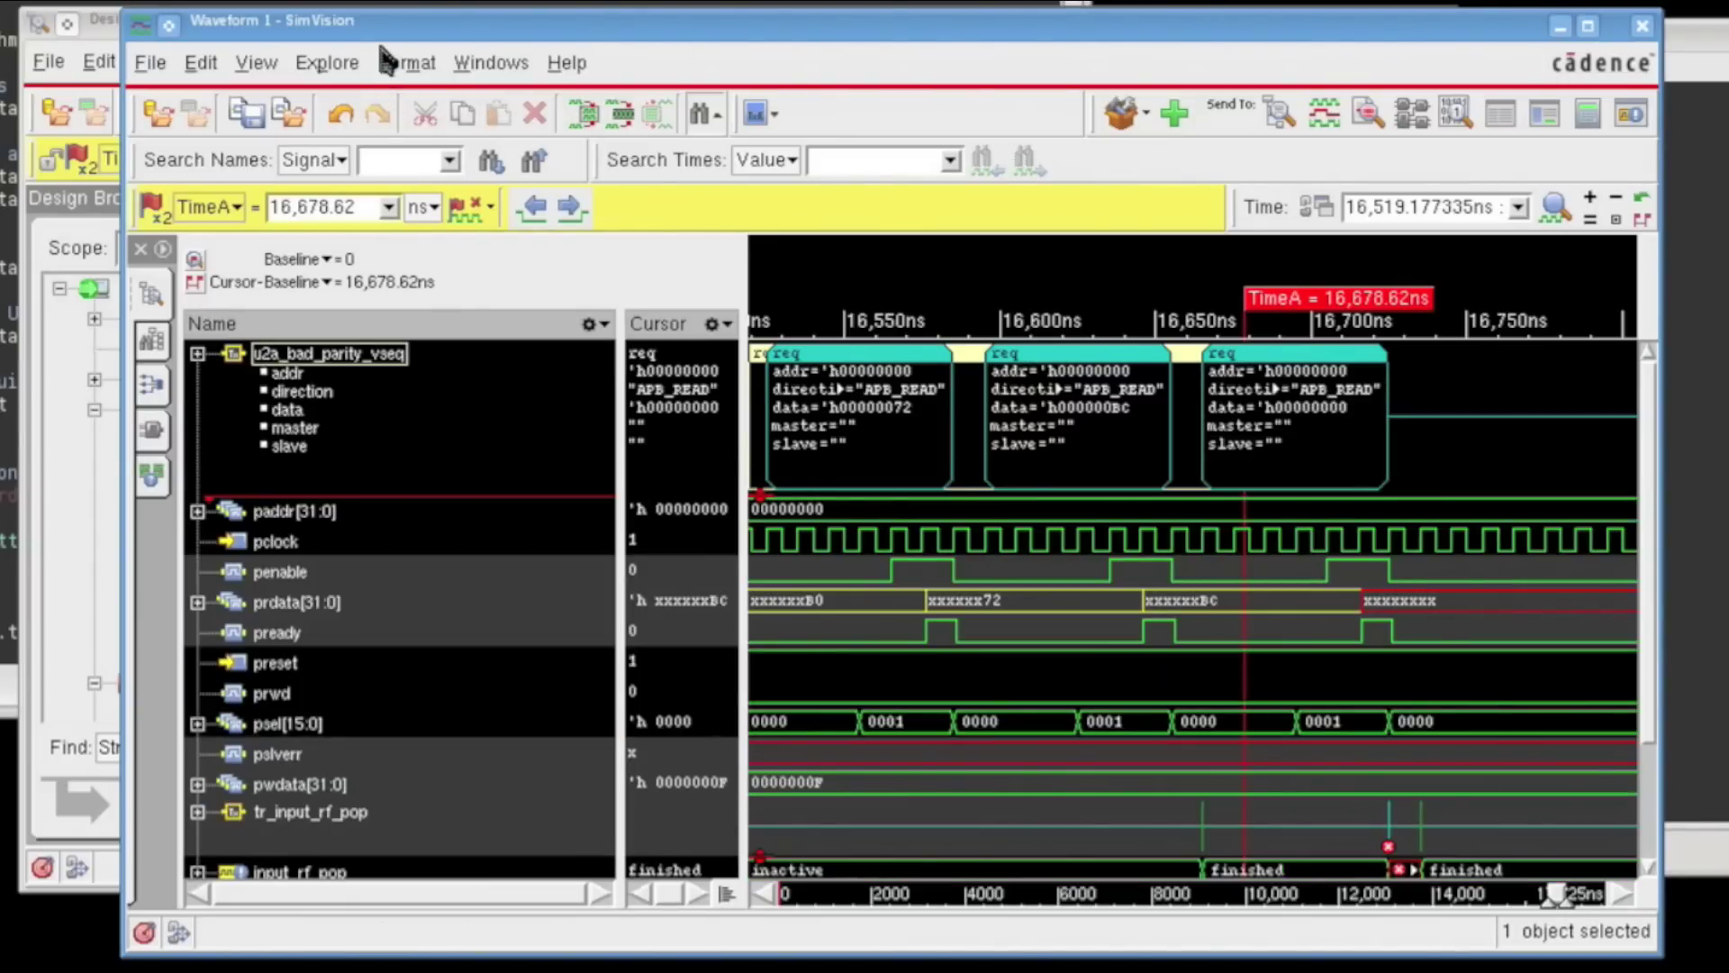
Uncover the Design Browser, collapse uart_ctrl_tb0 and uvm_test_top, and show worklib.uvm_pkg:: objects.
{"action": "left_click_drag", "start_coordinate": [387, 25], "coordinate": [688, 0]}
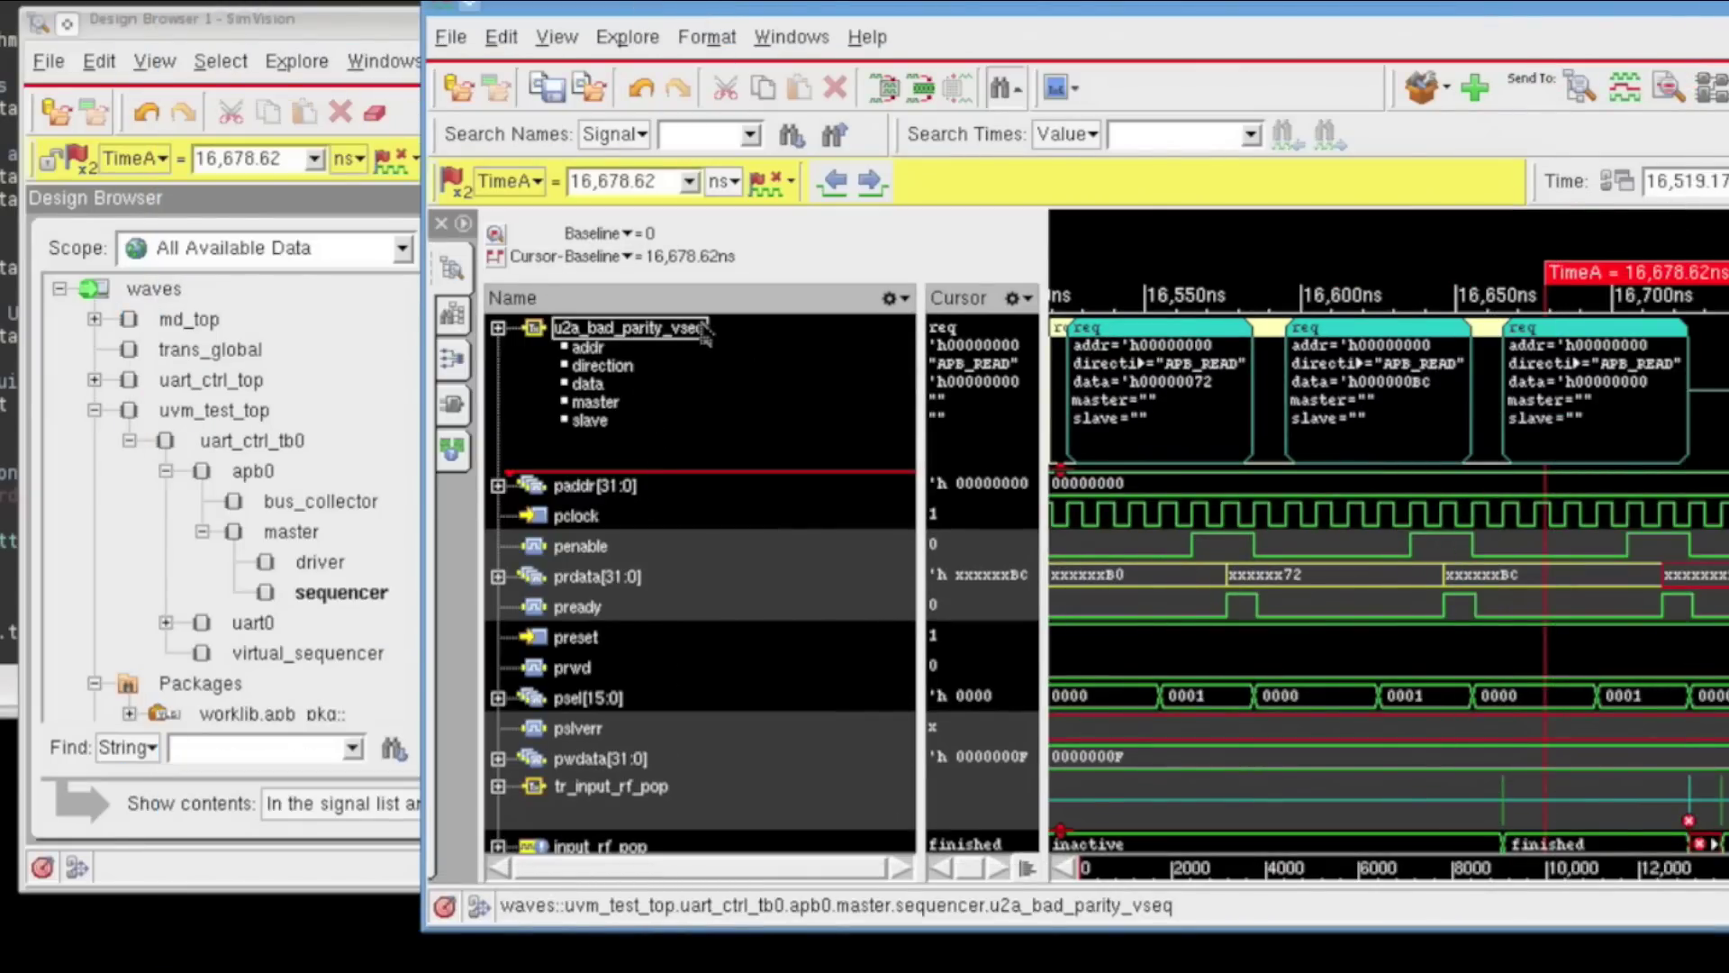
{"action": "left_click", "coordinate": [283, 24]}
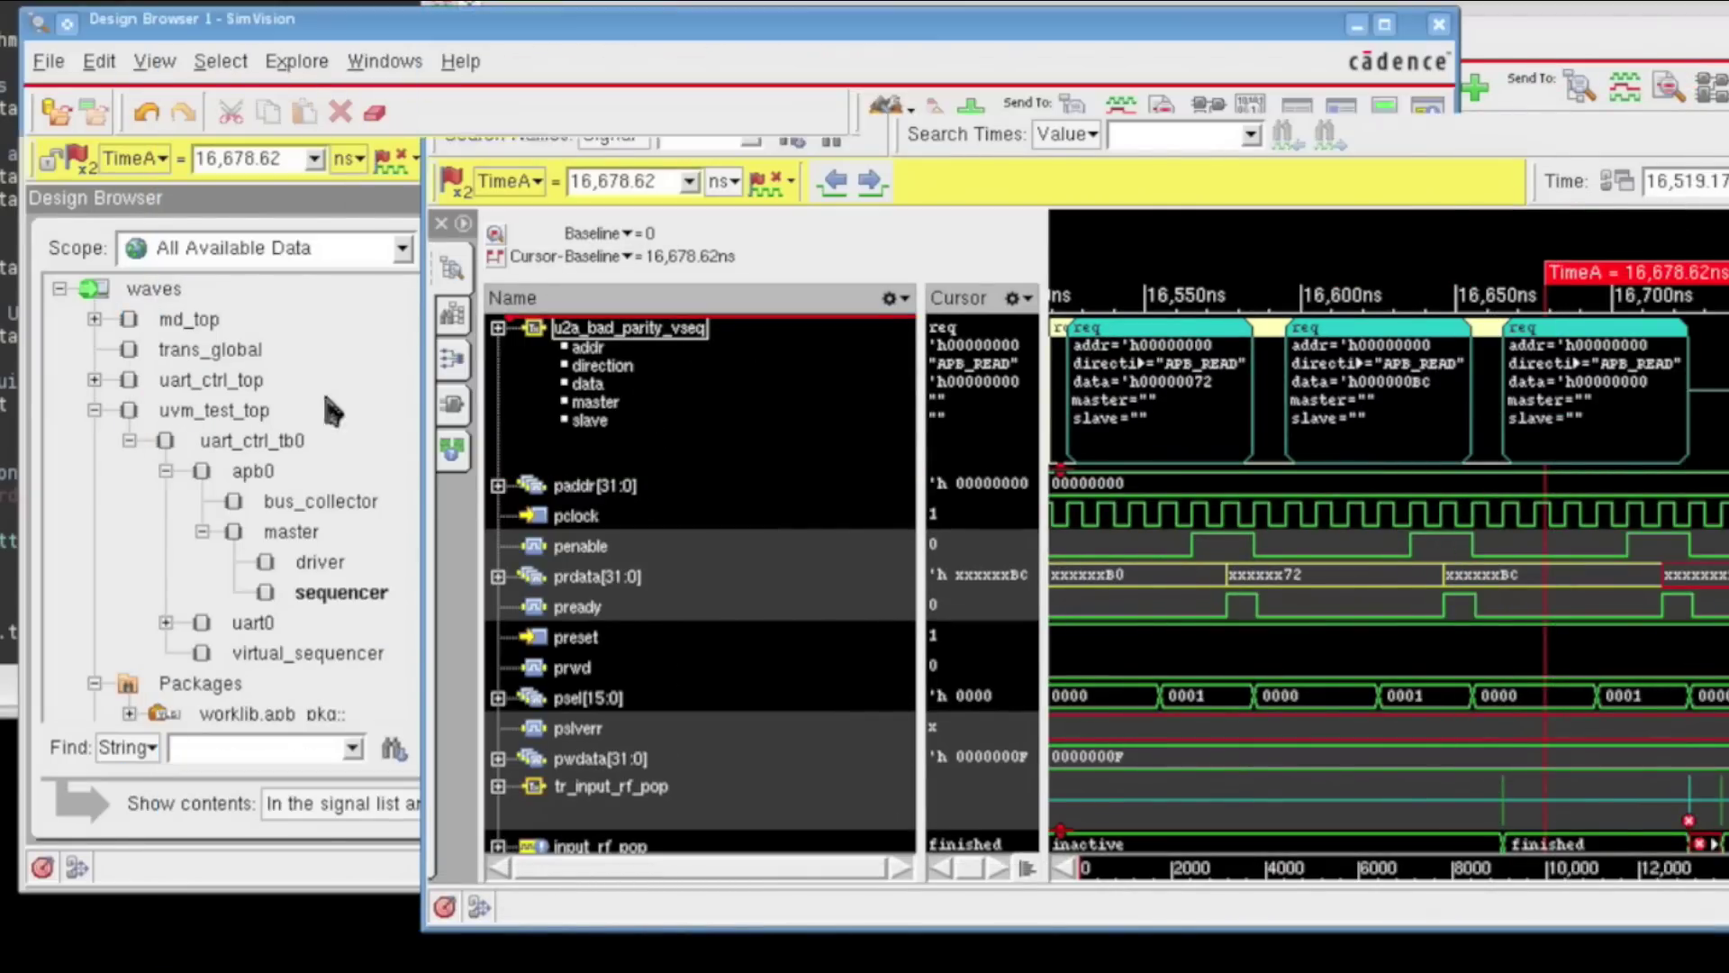
{"action": "left_click", "coordinate": [131, 441]}
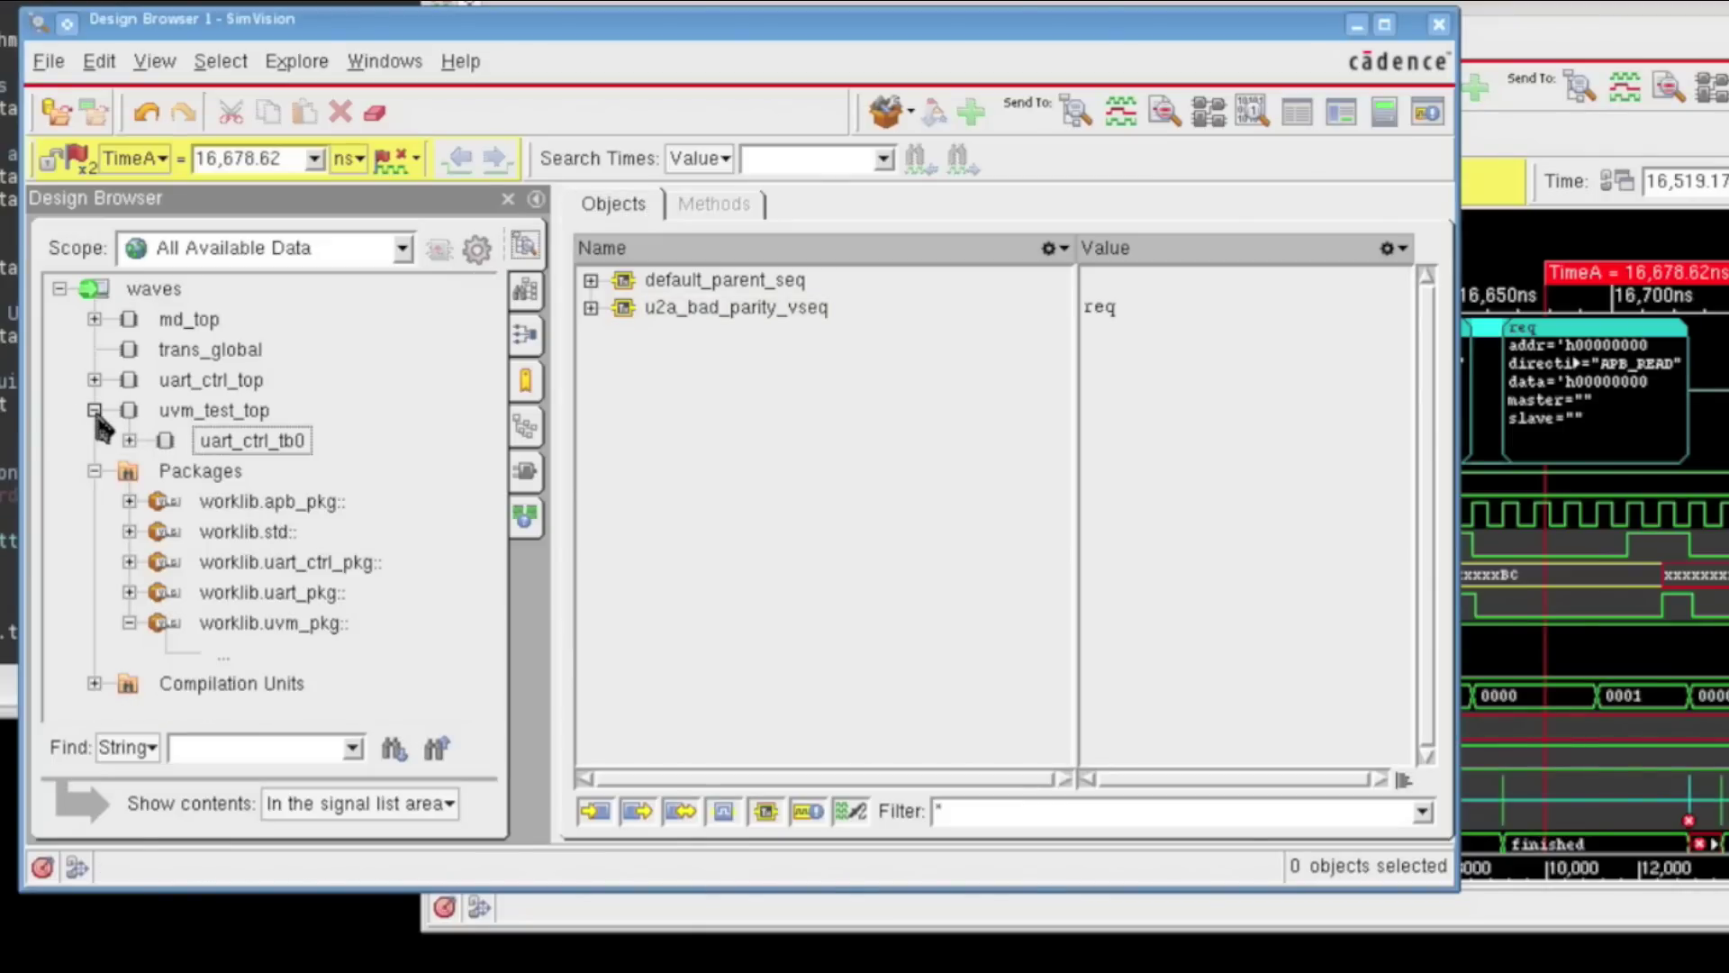
{"action": "left_click", "coordinate": [94, 410]}
{"action": "left_click", "coordinate": [245, 591]}
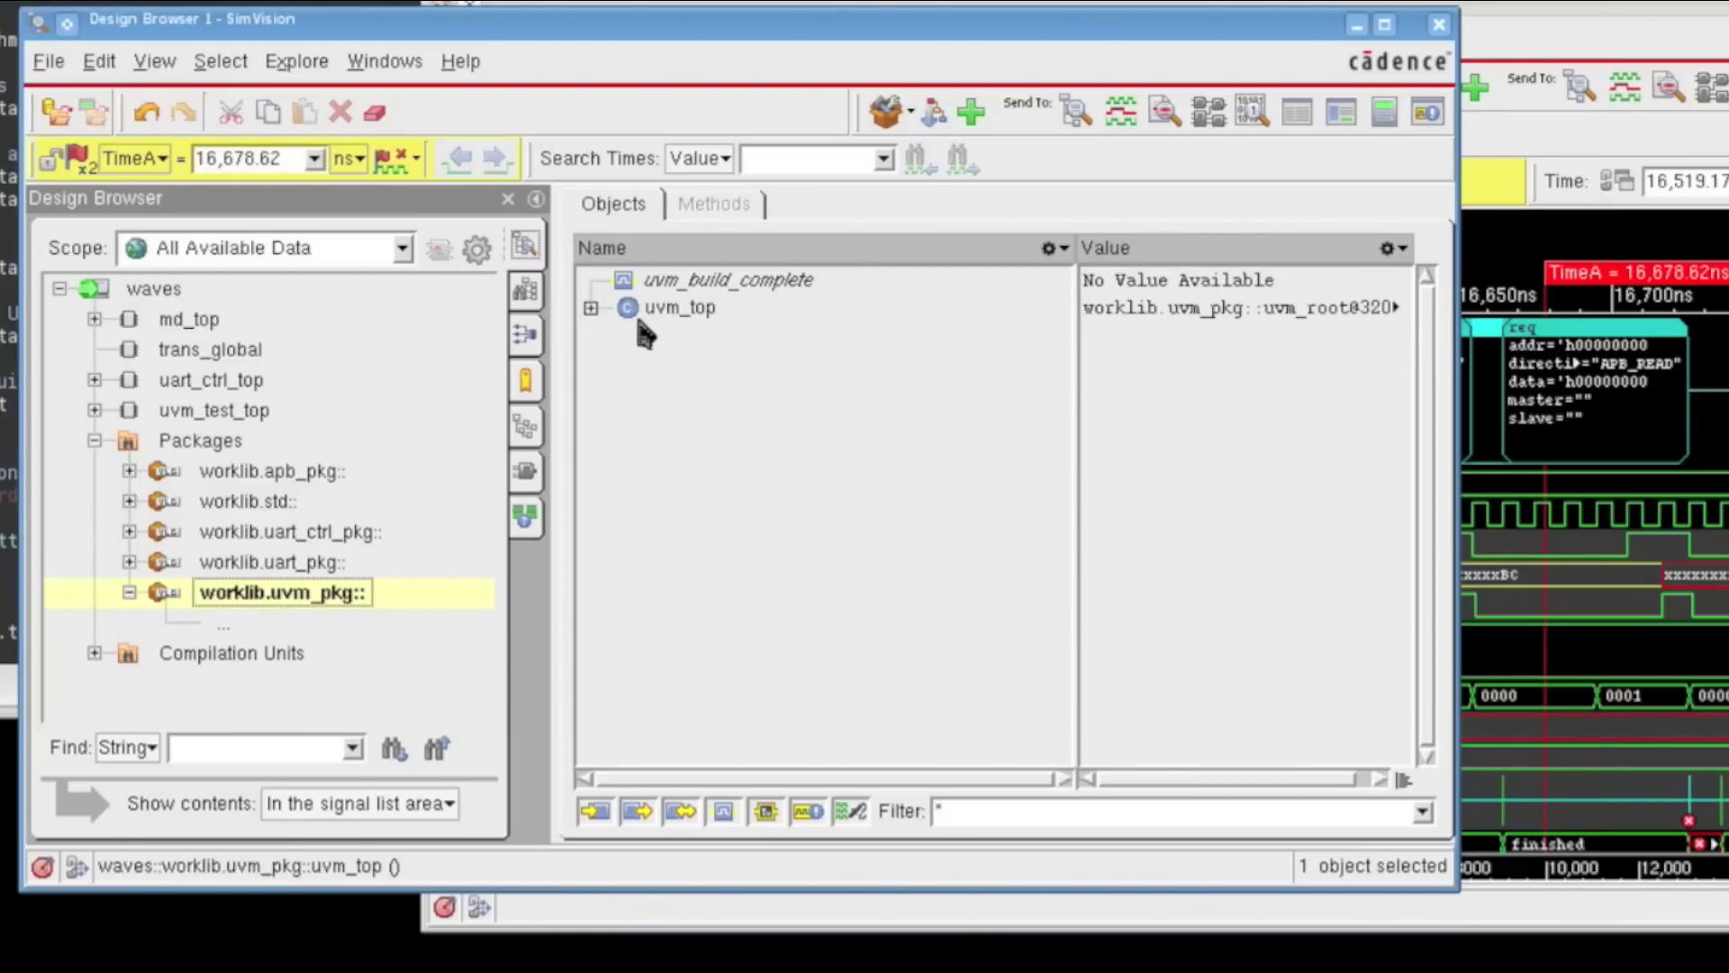
Expand uvm_top > top_levels > top_levels[0] > uart_ctrl_tb0 > apb0 > master and select driver.
{"action": "left_click", "coordinate": [591, 309]}
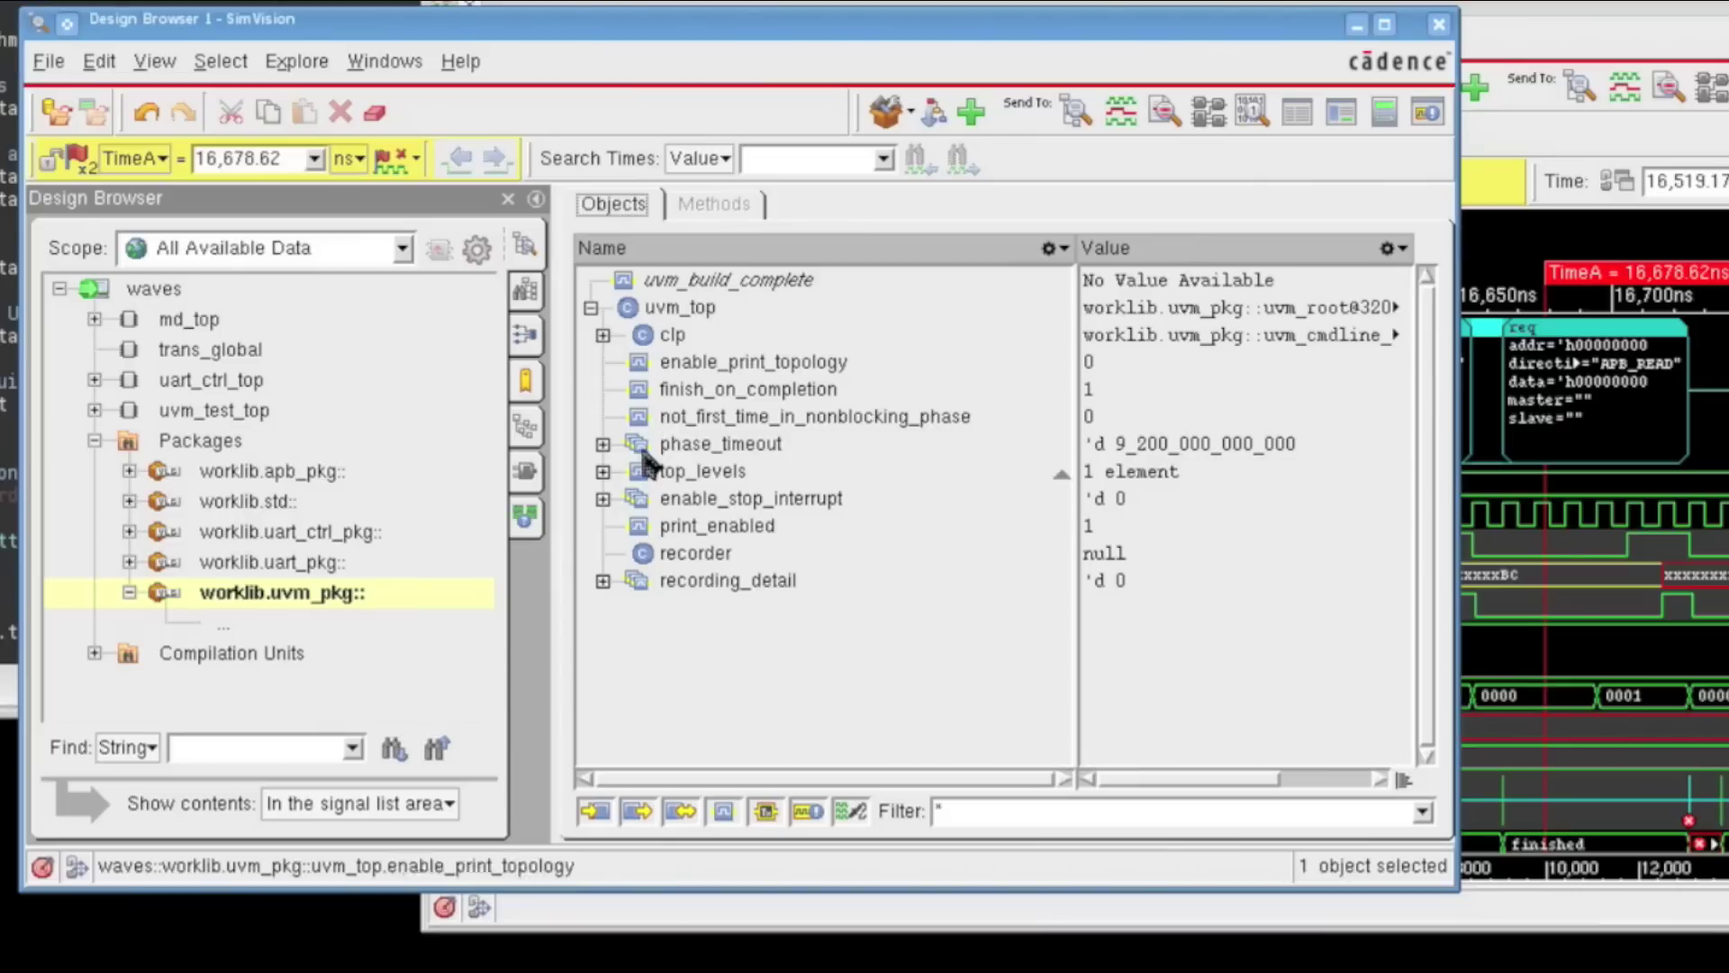
{"action": "left_click", "coordinate": [603, 471]}
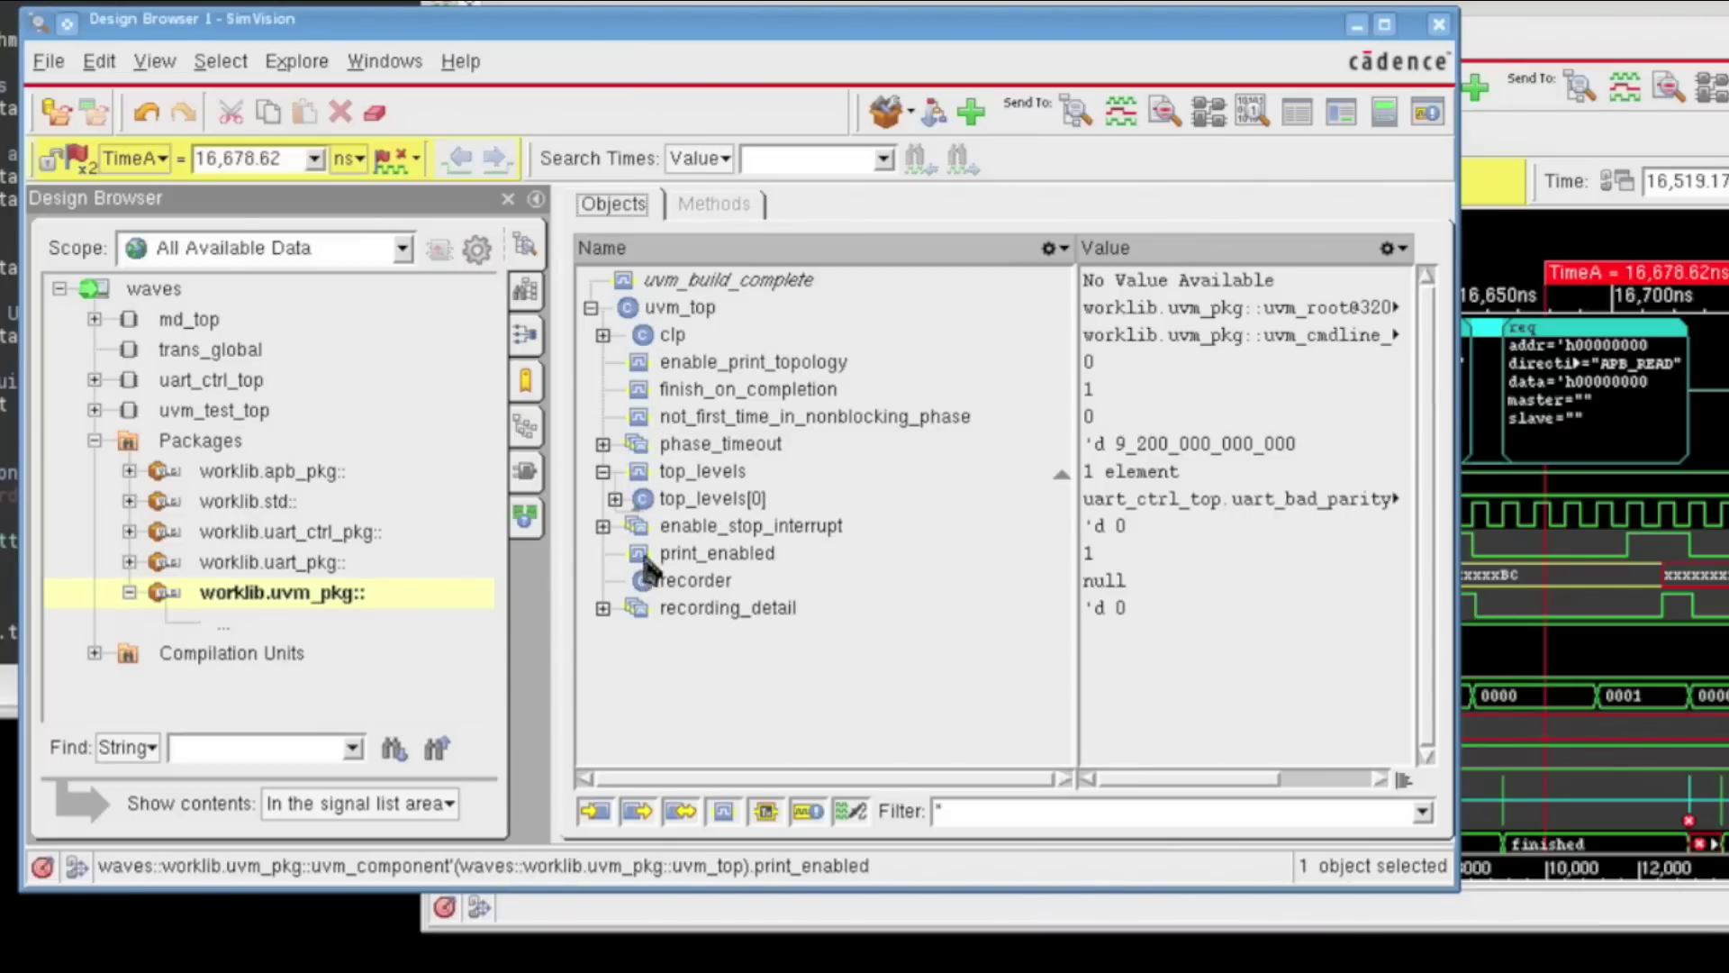
{"action": "left_click", "coordinate": [614, 498]}
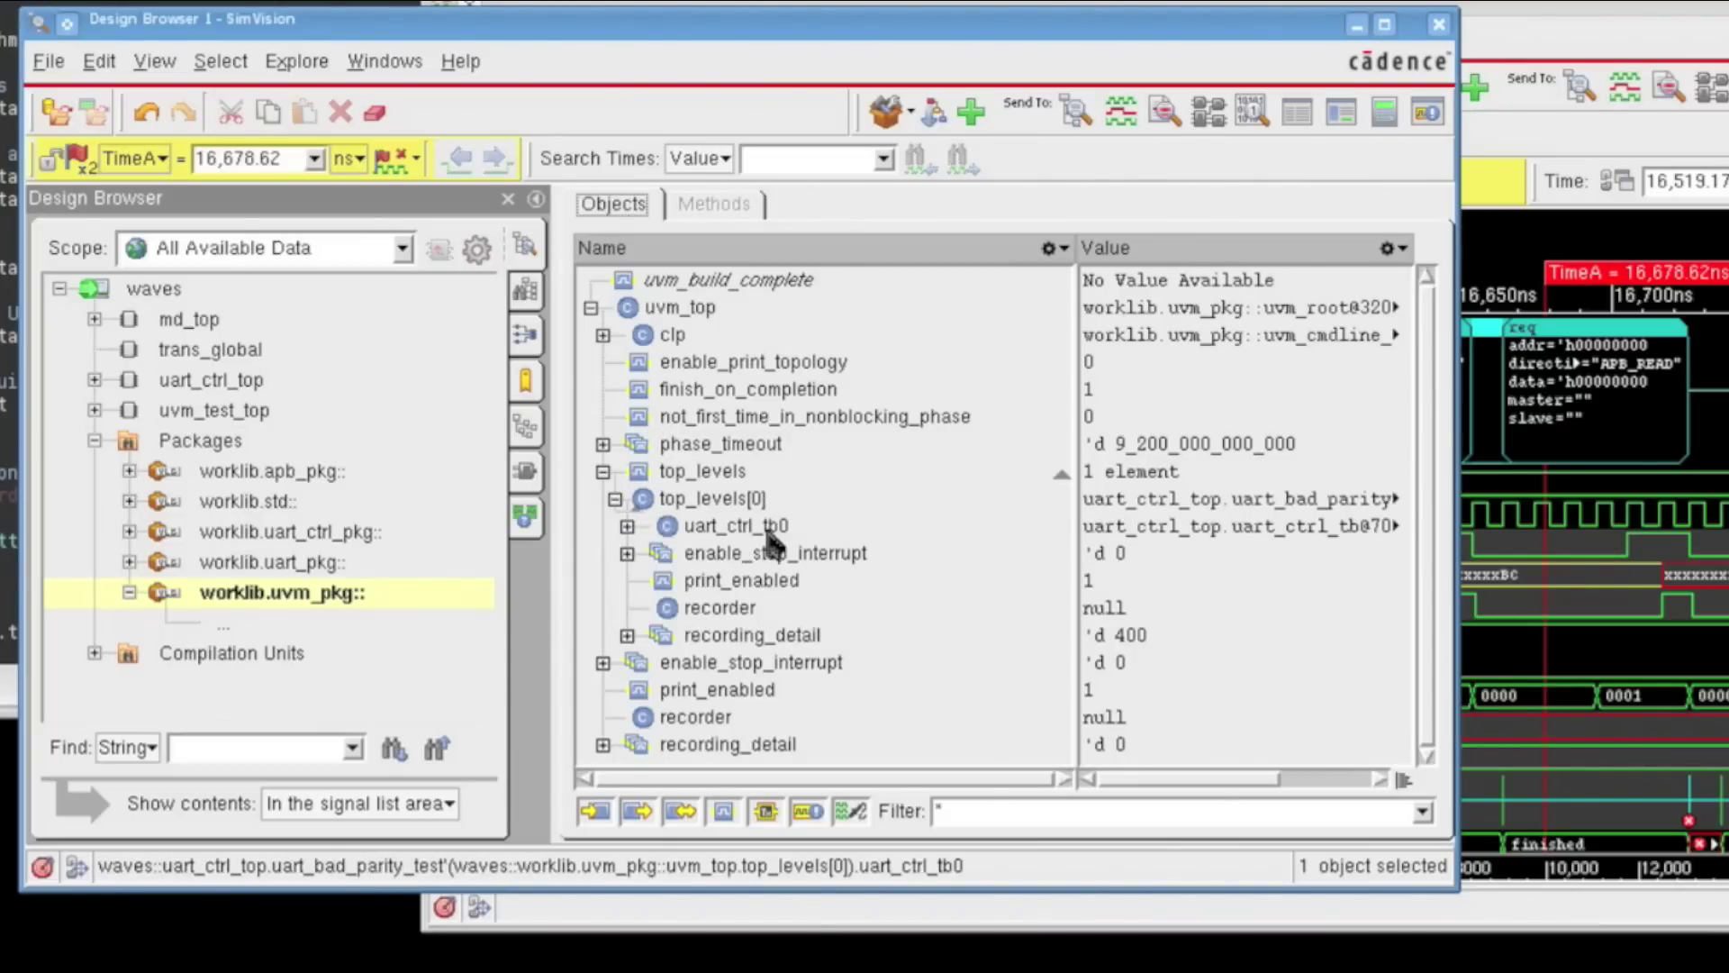
{"action": "left_click", "coordinate": [764, 533]}
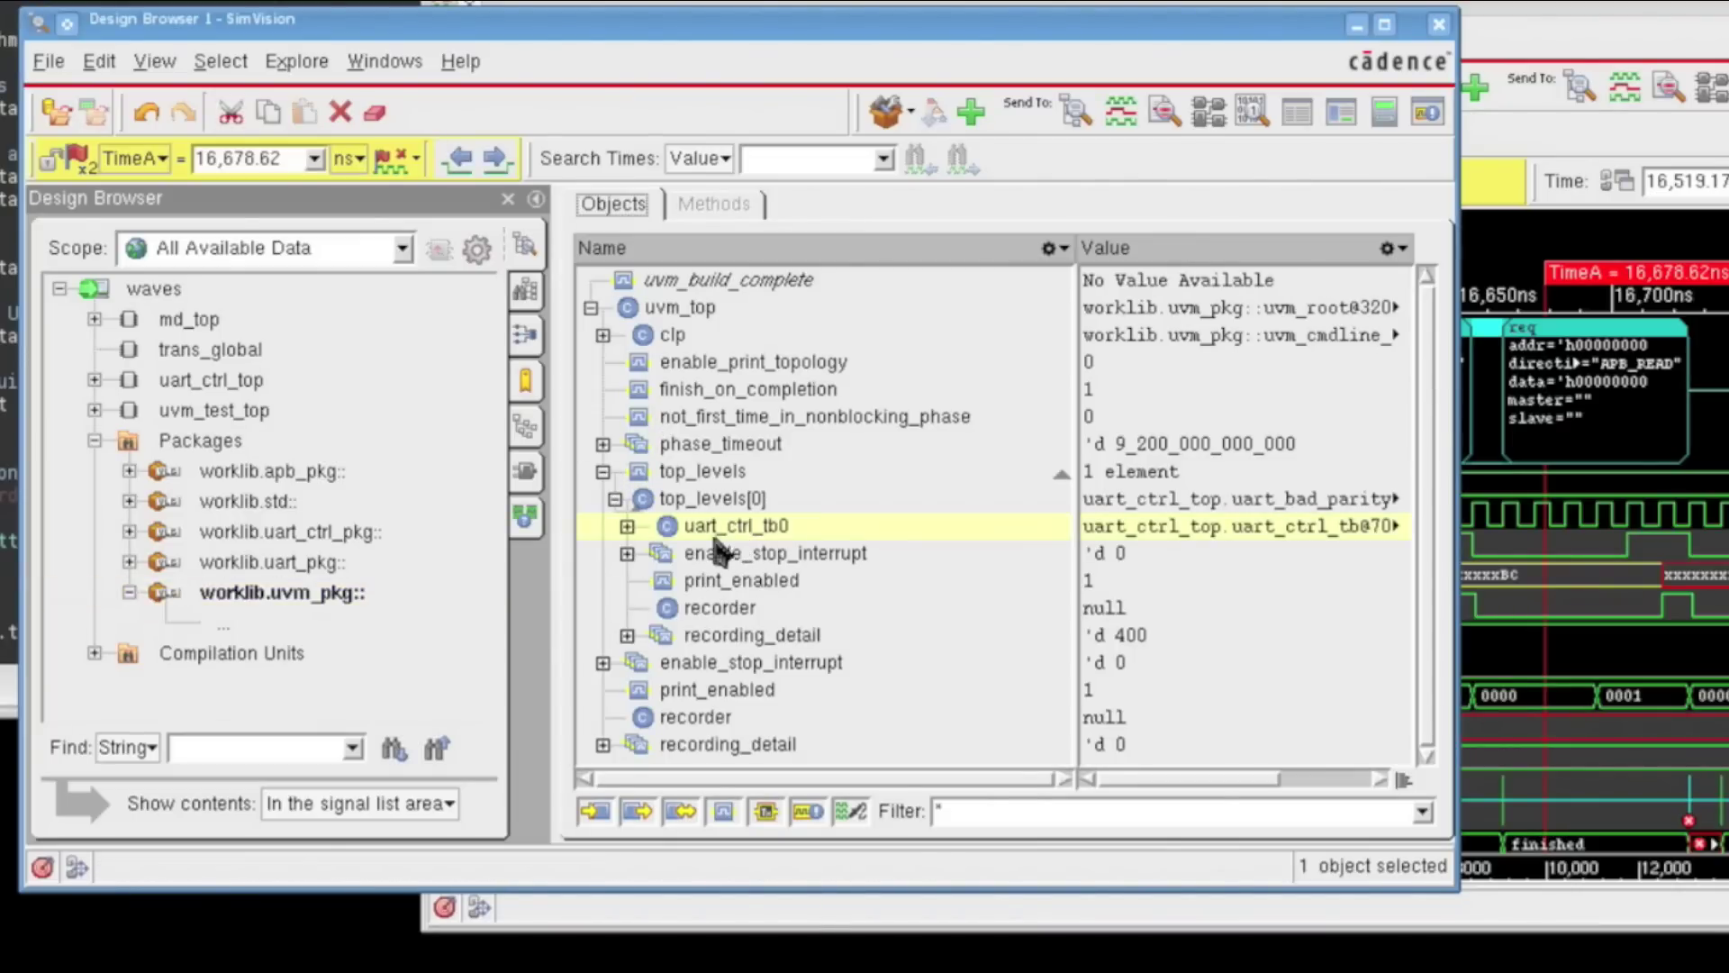
{"action": "left_click", "coordinate": [627, 526]}
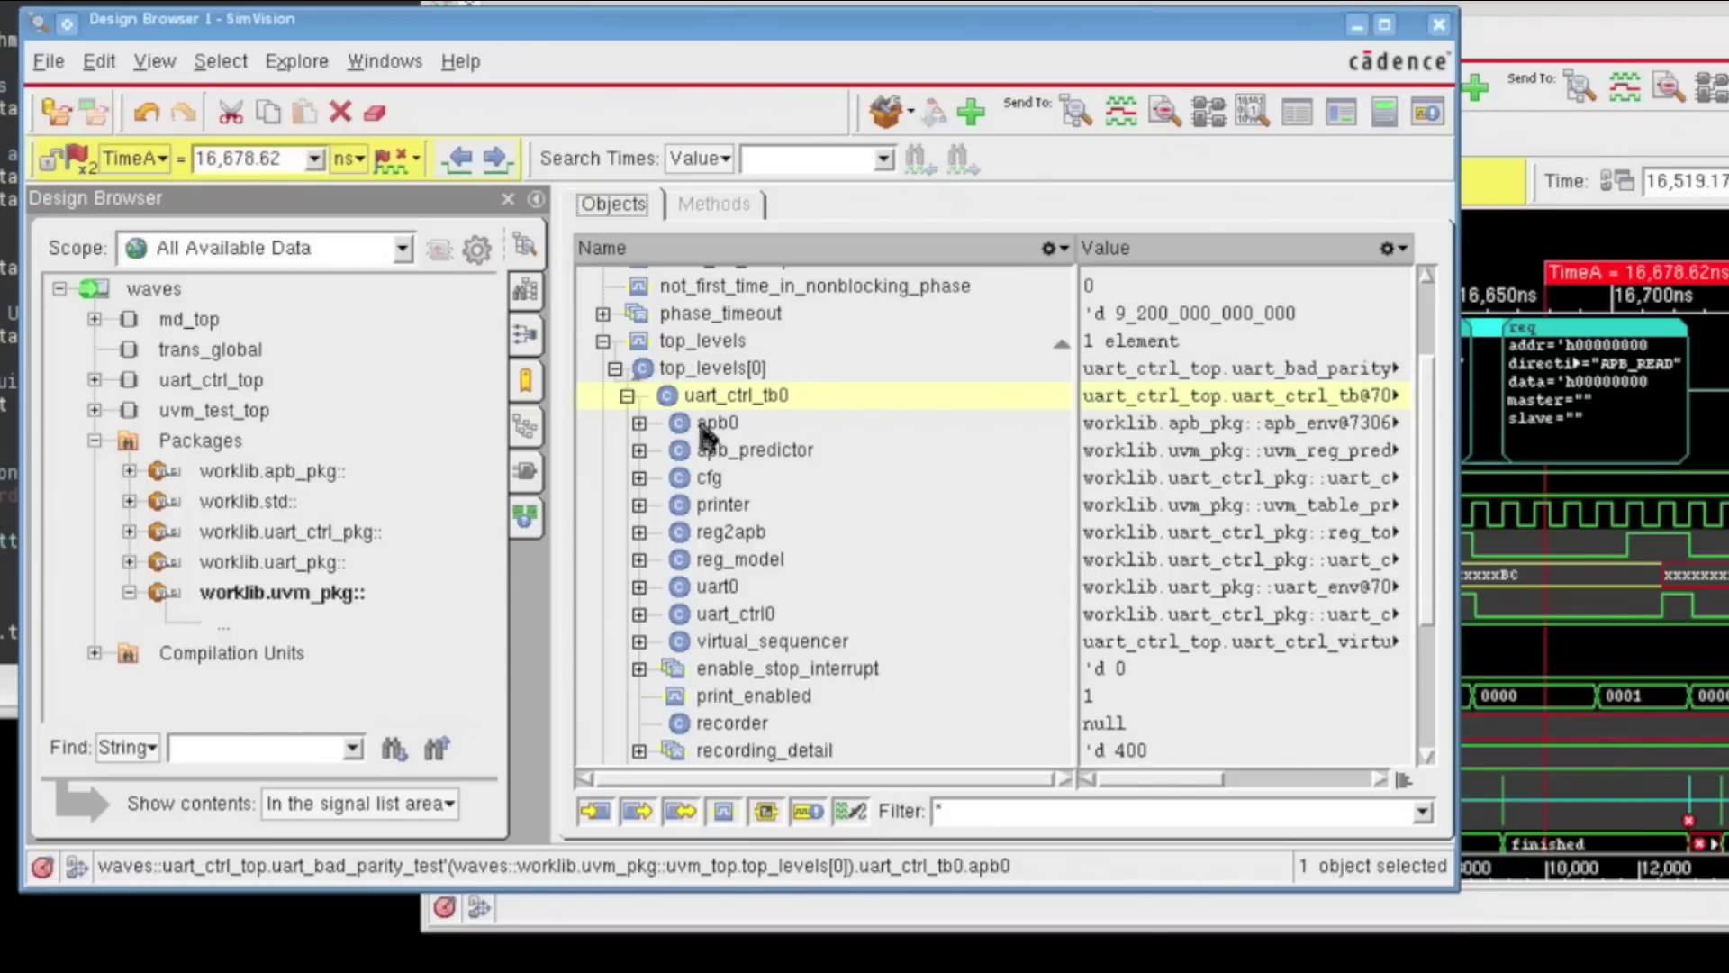
{"action": "left_click", "coordinate": [639, 423]}
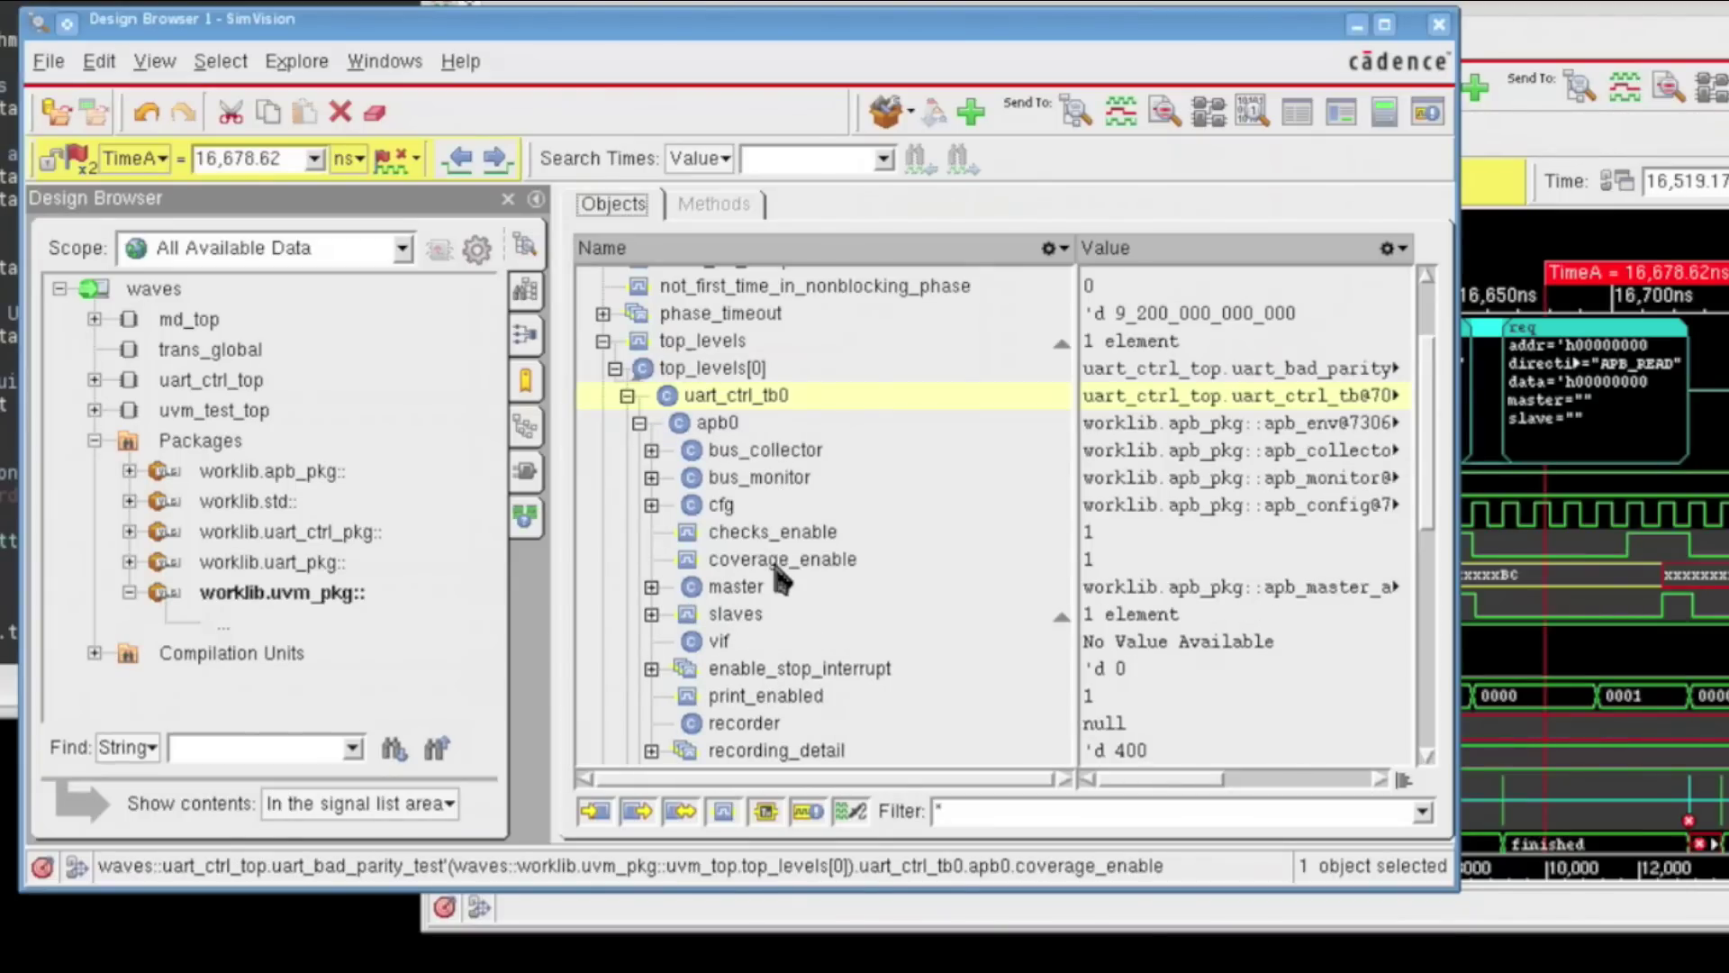
{"action": "left_click", "coordinate": [651, 587]}
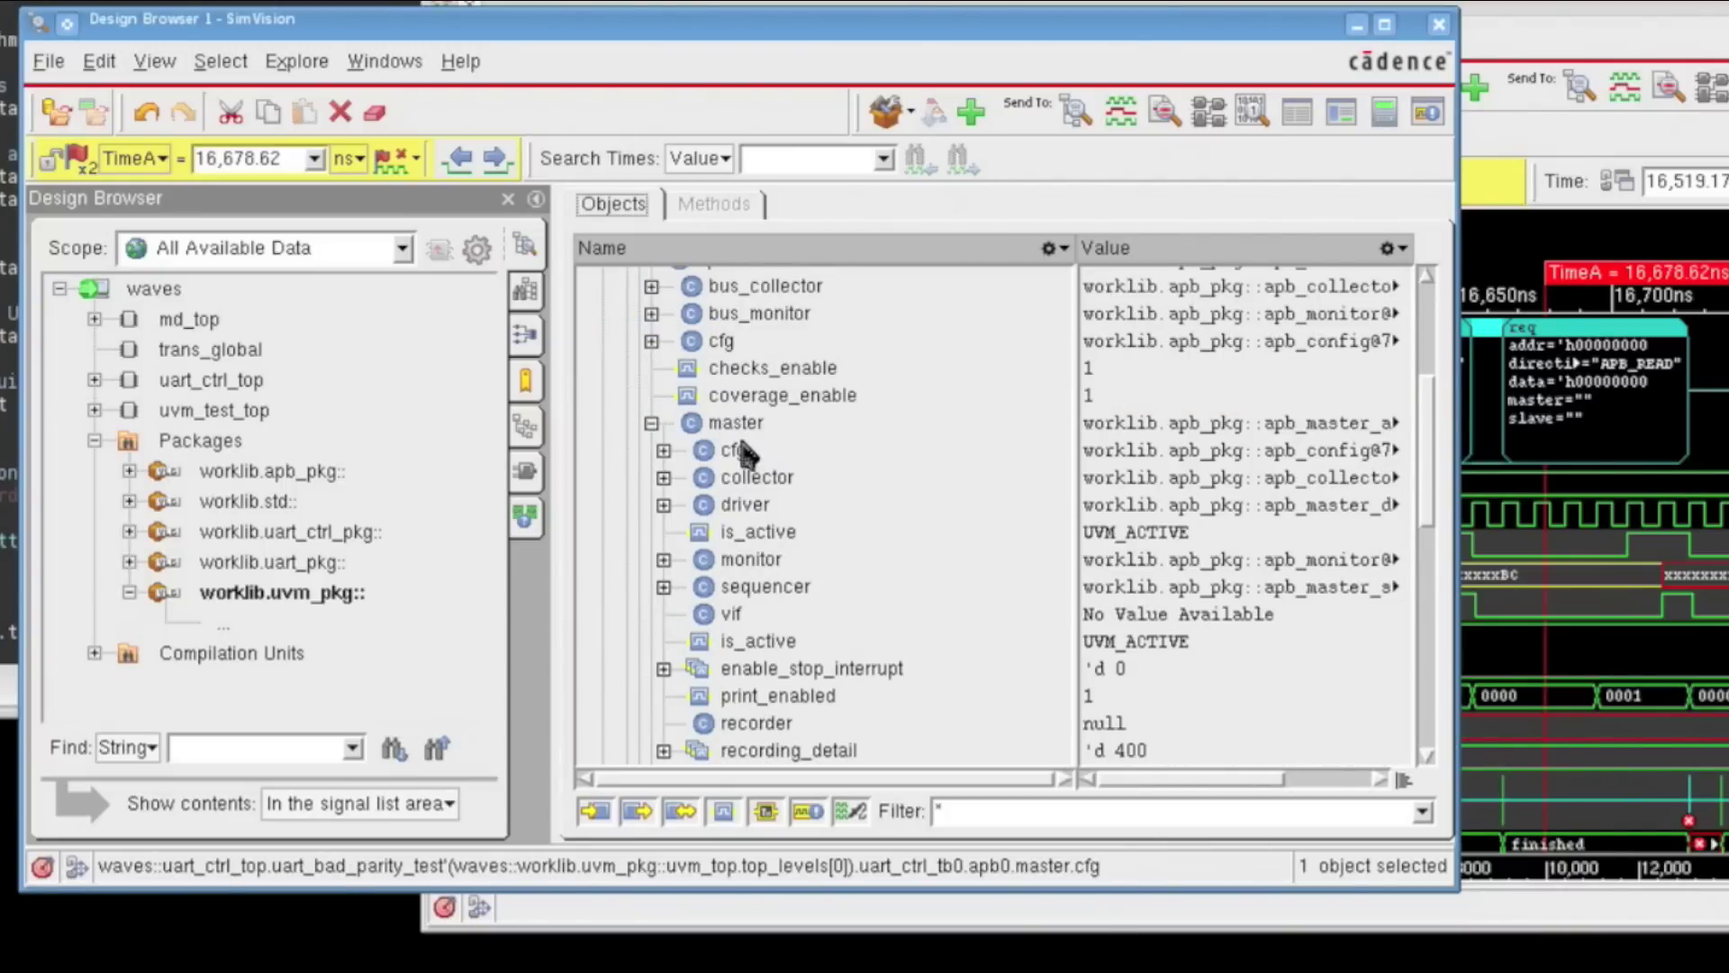
{"action": "left_click", "coordinate": [728, 509]}
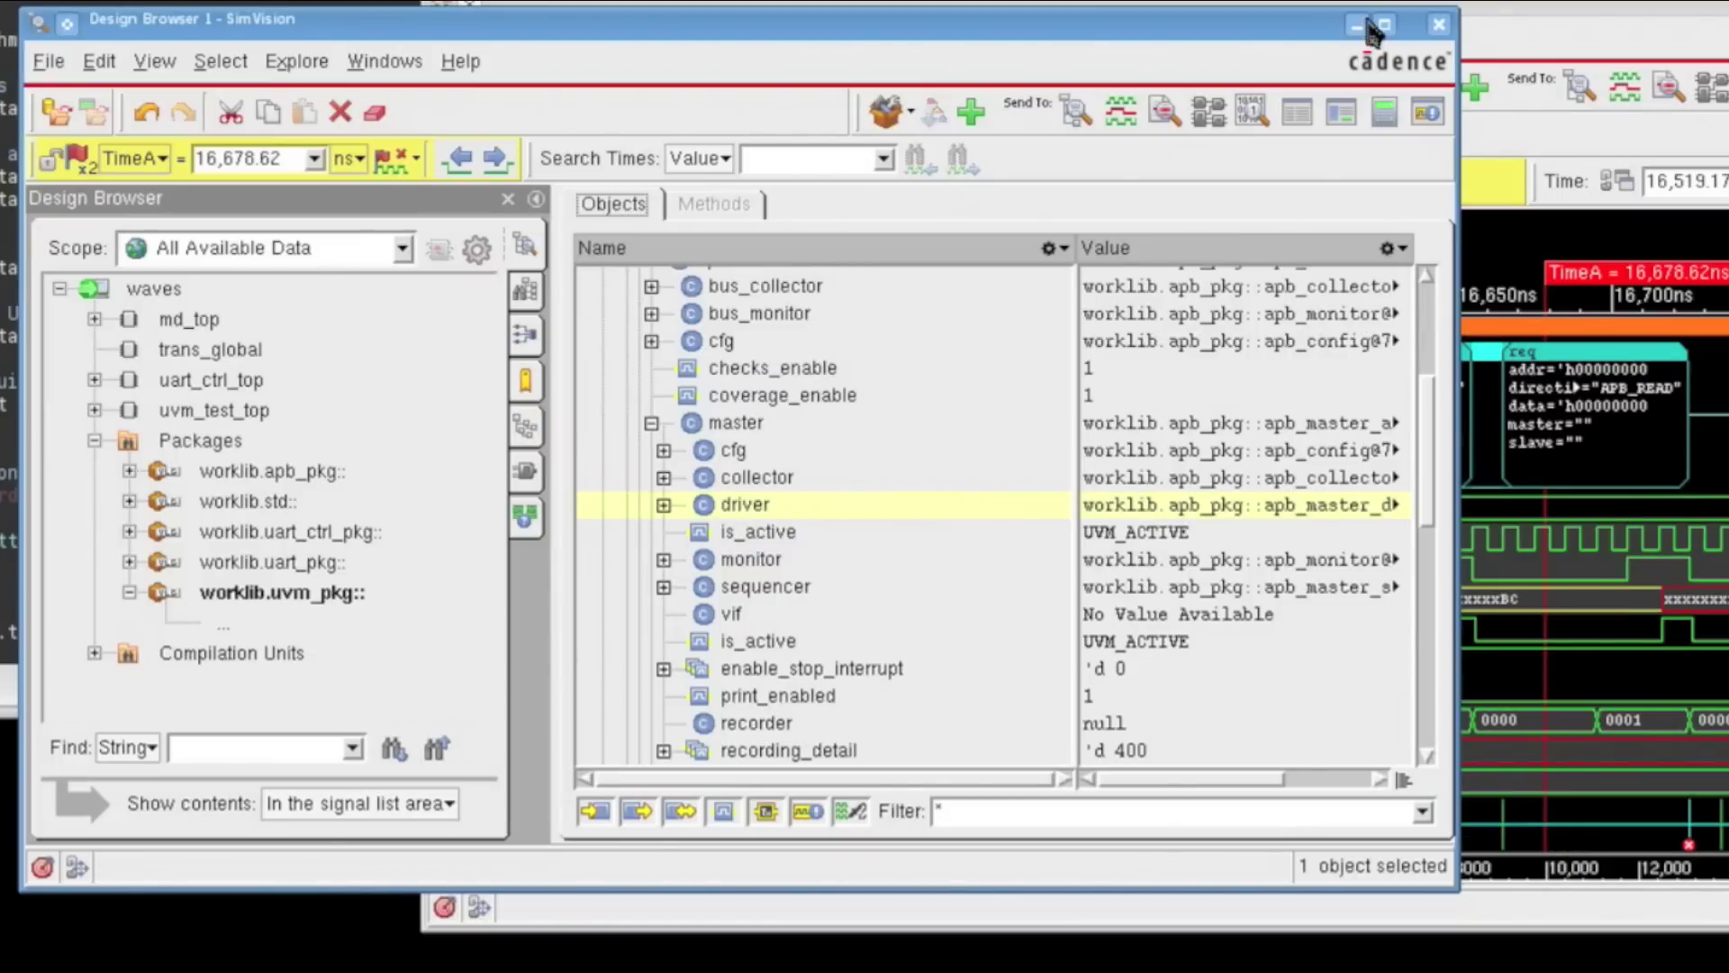
Bring Waveform 1 forward, inspect the driver bar, and expand apb_master_driver into cfg, vif, req, rsp and ports.
{"action": "left_click_drag", "start_coordinate": [1372, 4], "coordinate": [845, 67]}
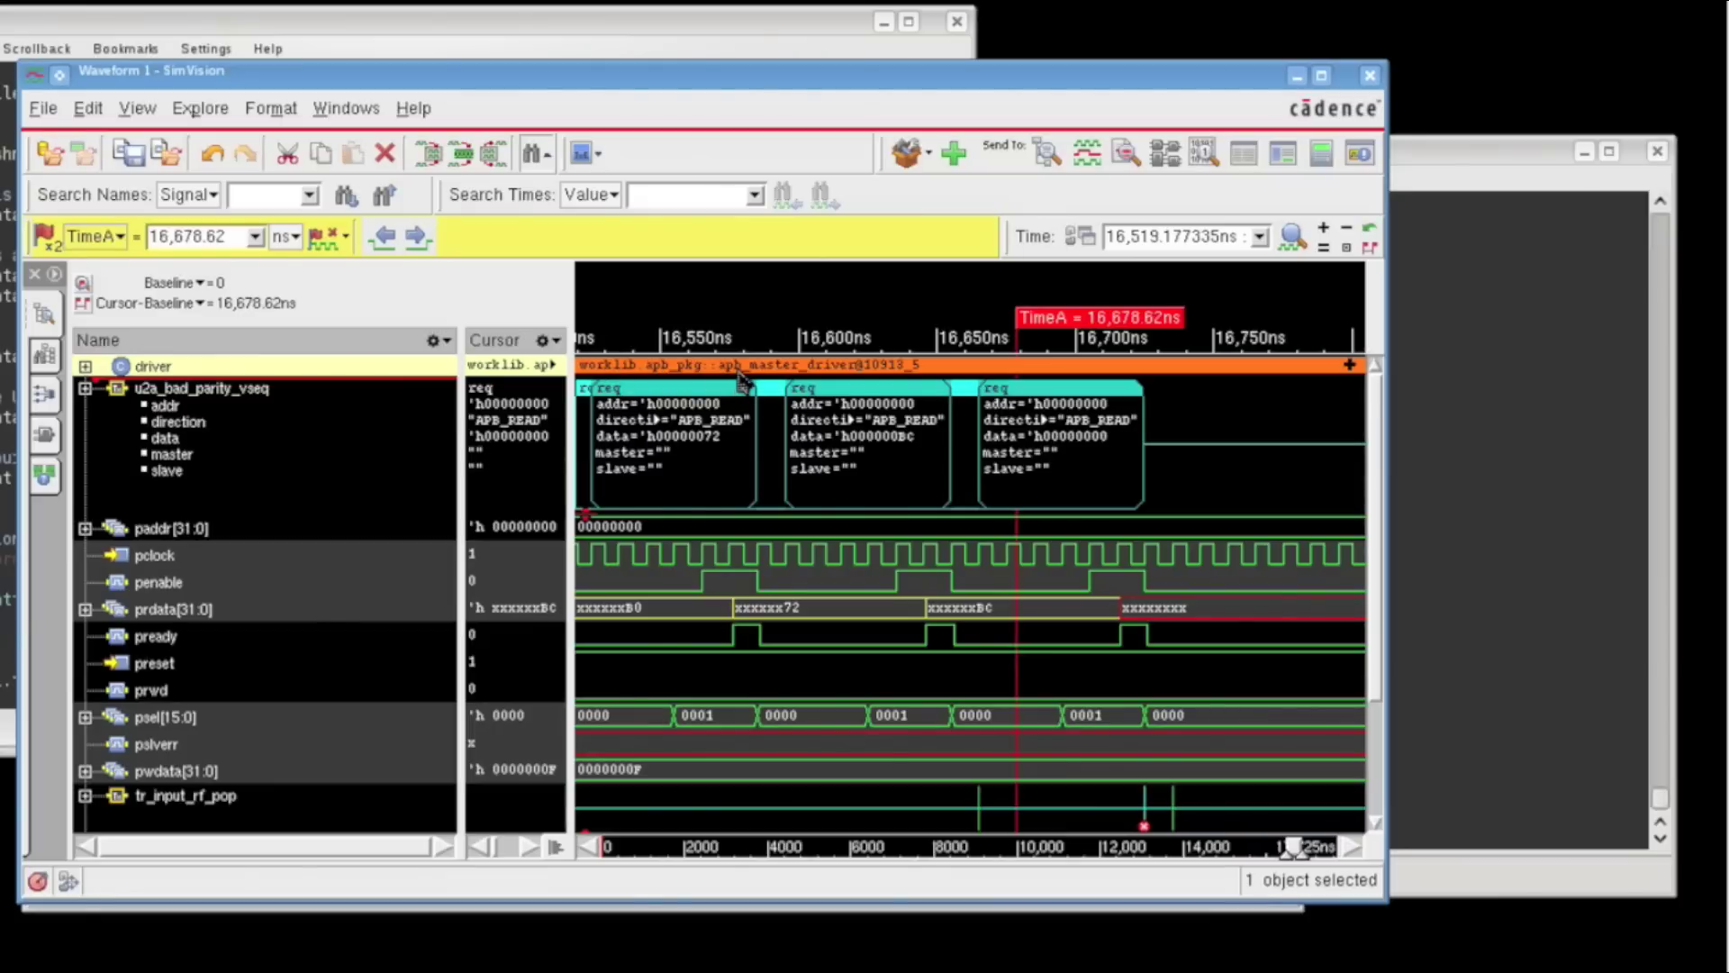
{"action": "mouse_move", "coordinate": [753, 376]}
{"action": "mouse_move", "coordinate": [864, 378]}
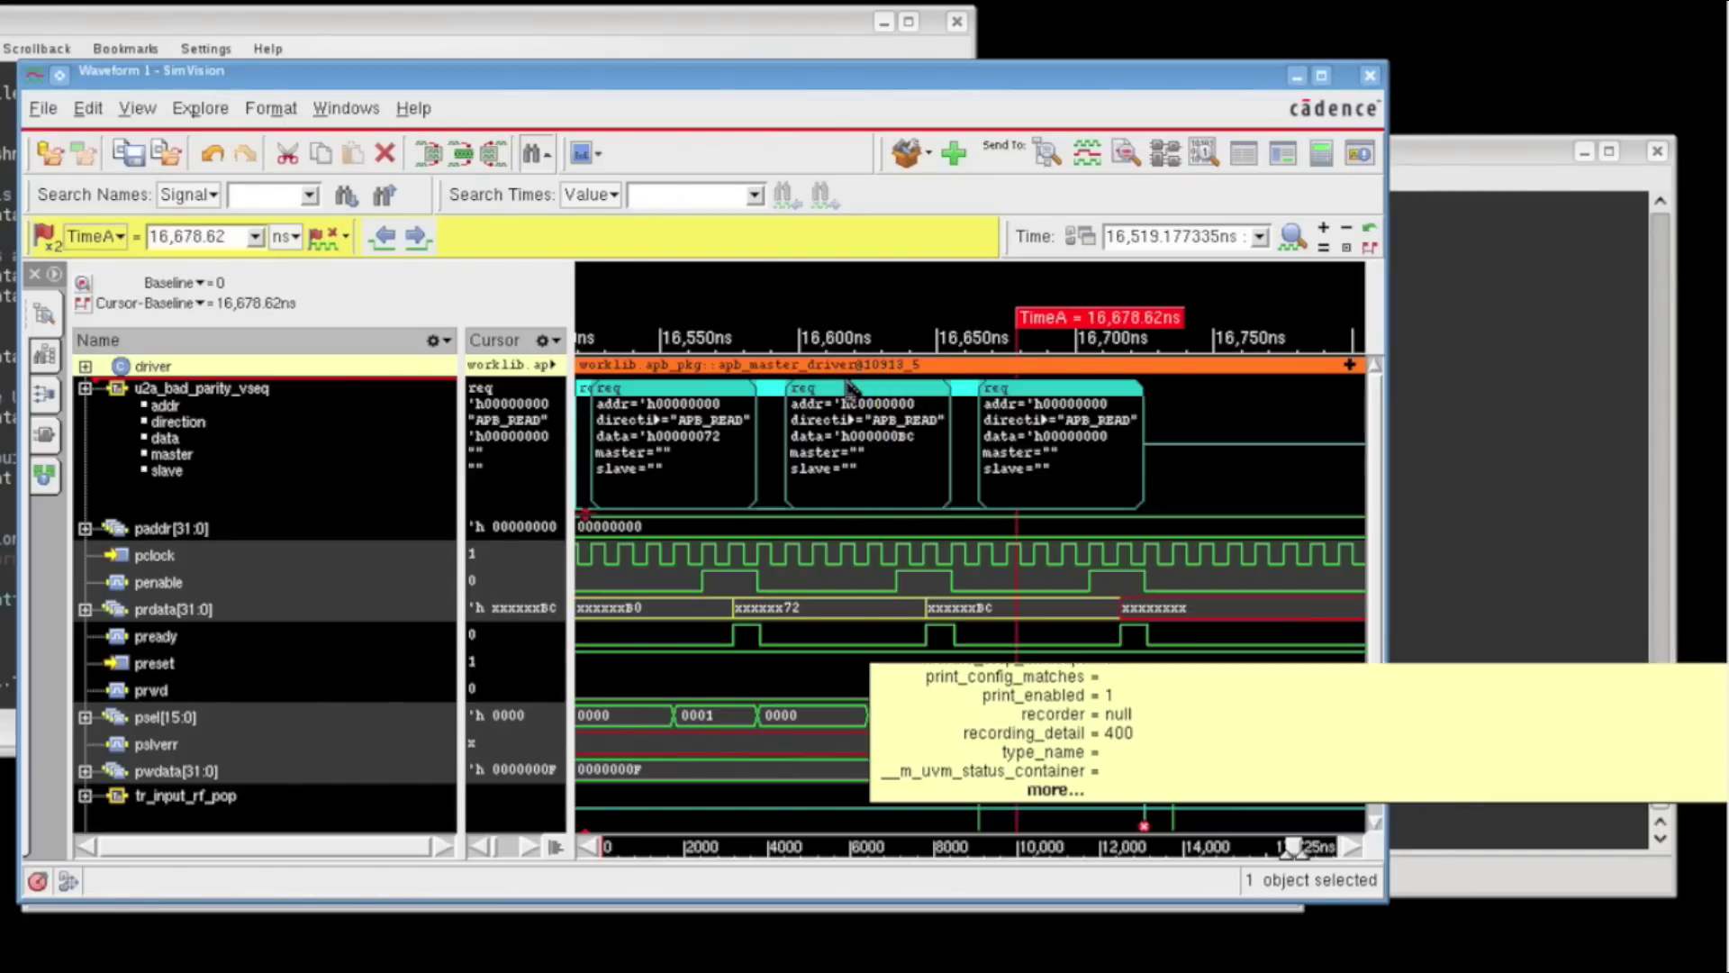
{"action": "left_click", "coordinate": [85, 366]}
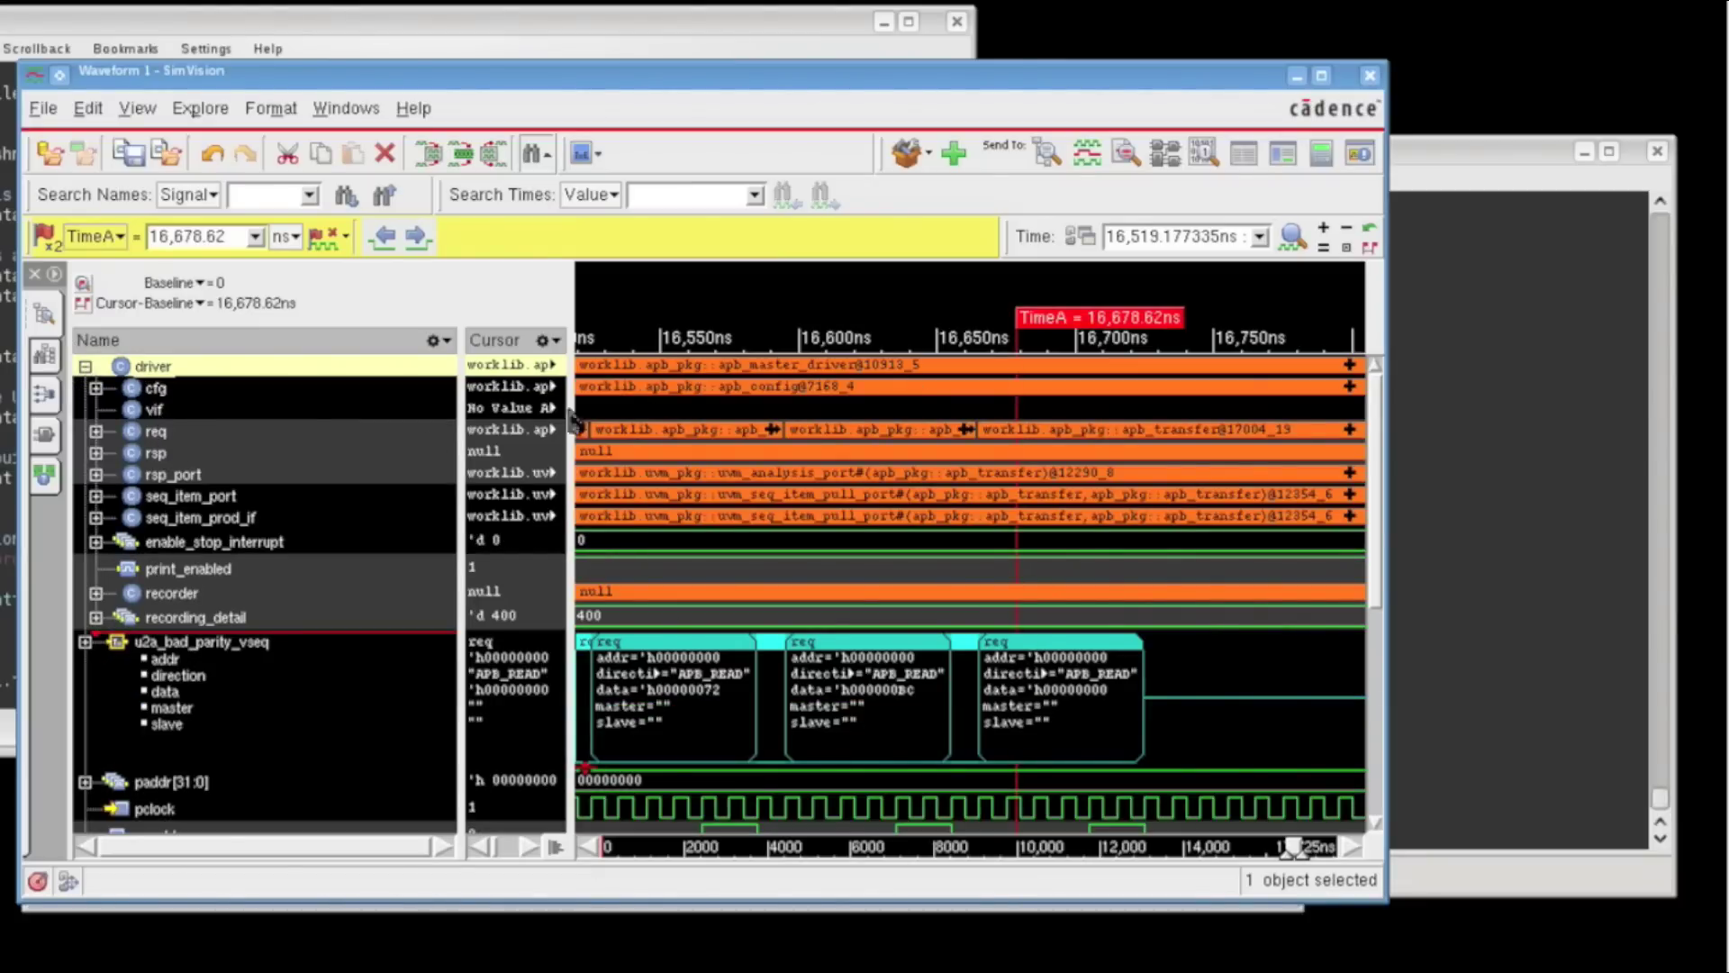
Expand cfg, check num_slaves ('d 1), peek into master_config and slave_configs[0], then collapse them again.
{"action": "left_click", "coordinate": [97, 388]}
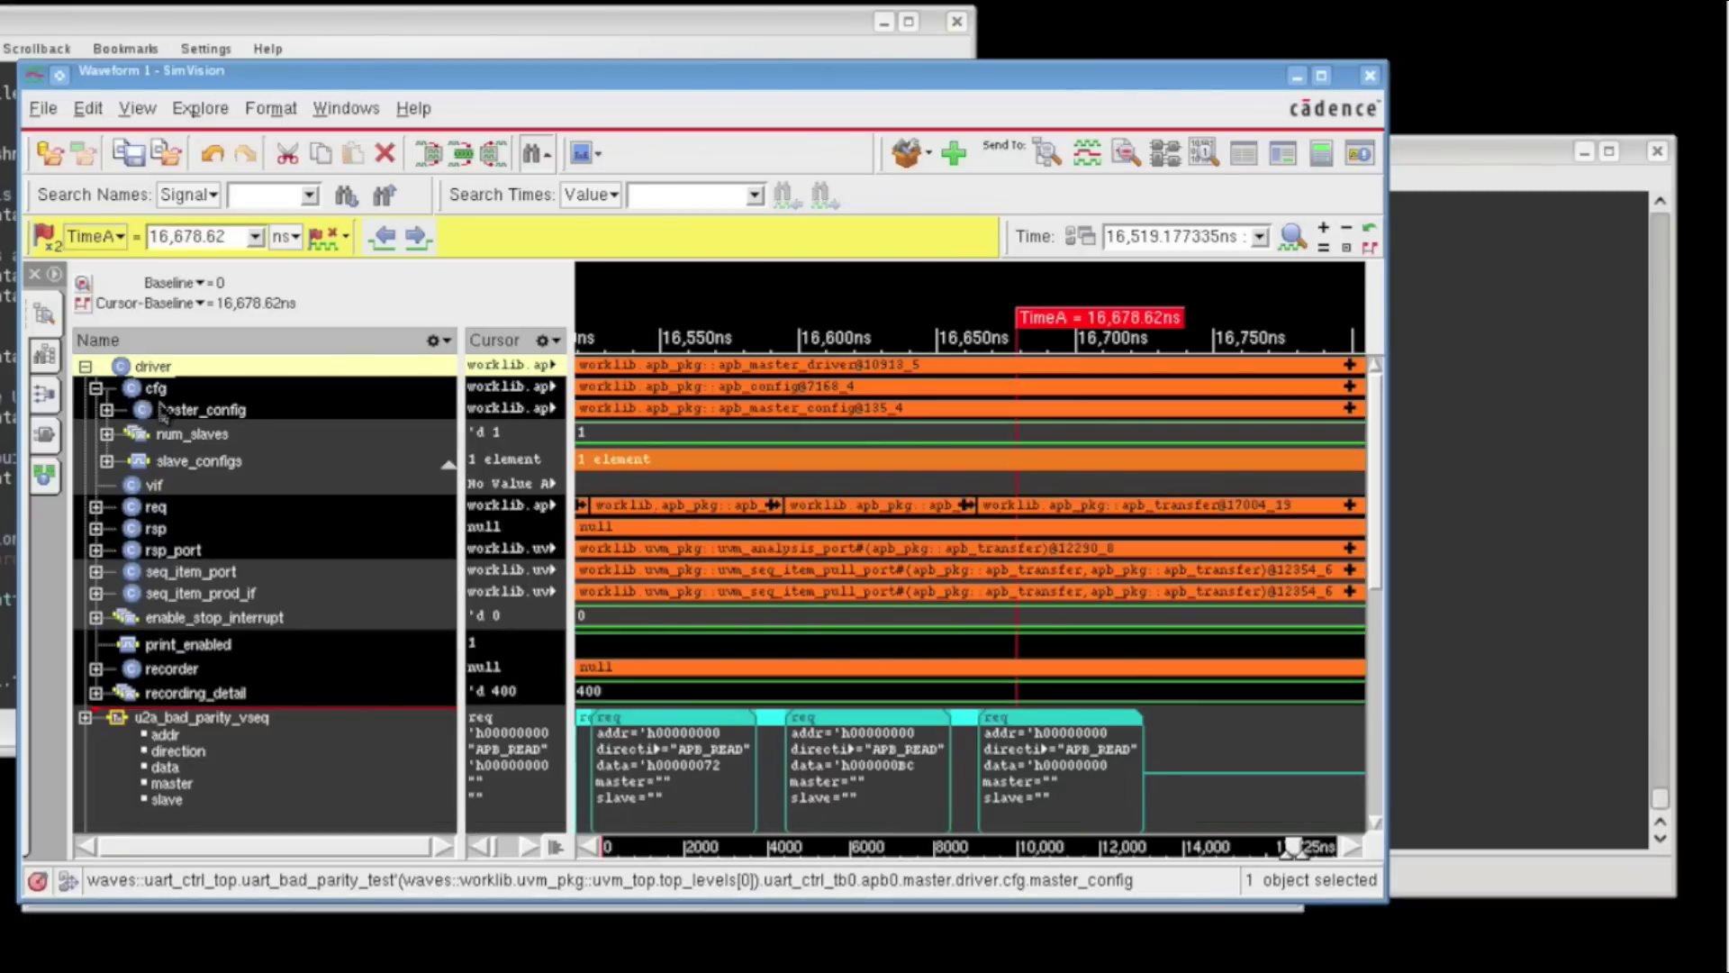
{"action": "left_click", "coordinate": [203, 439]}
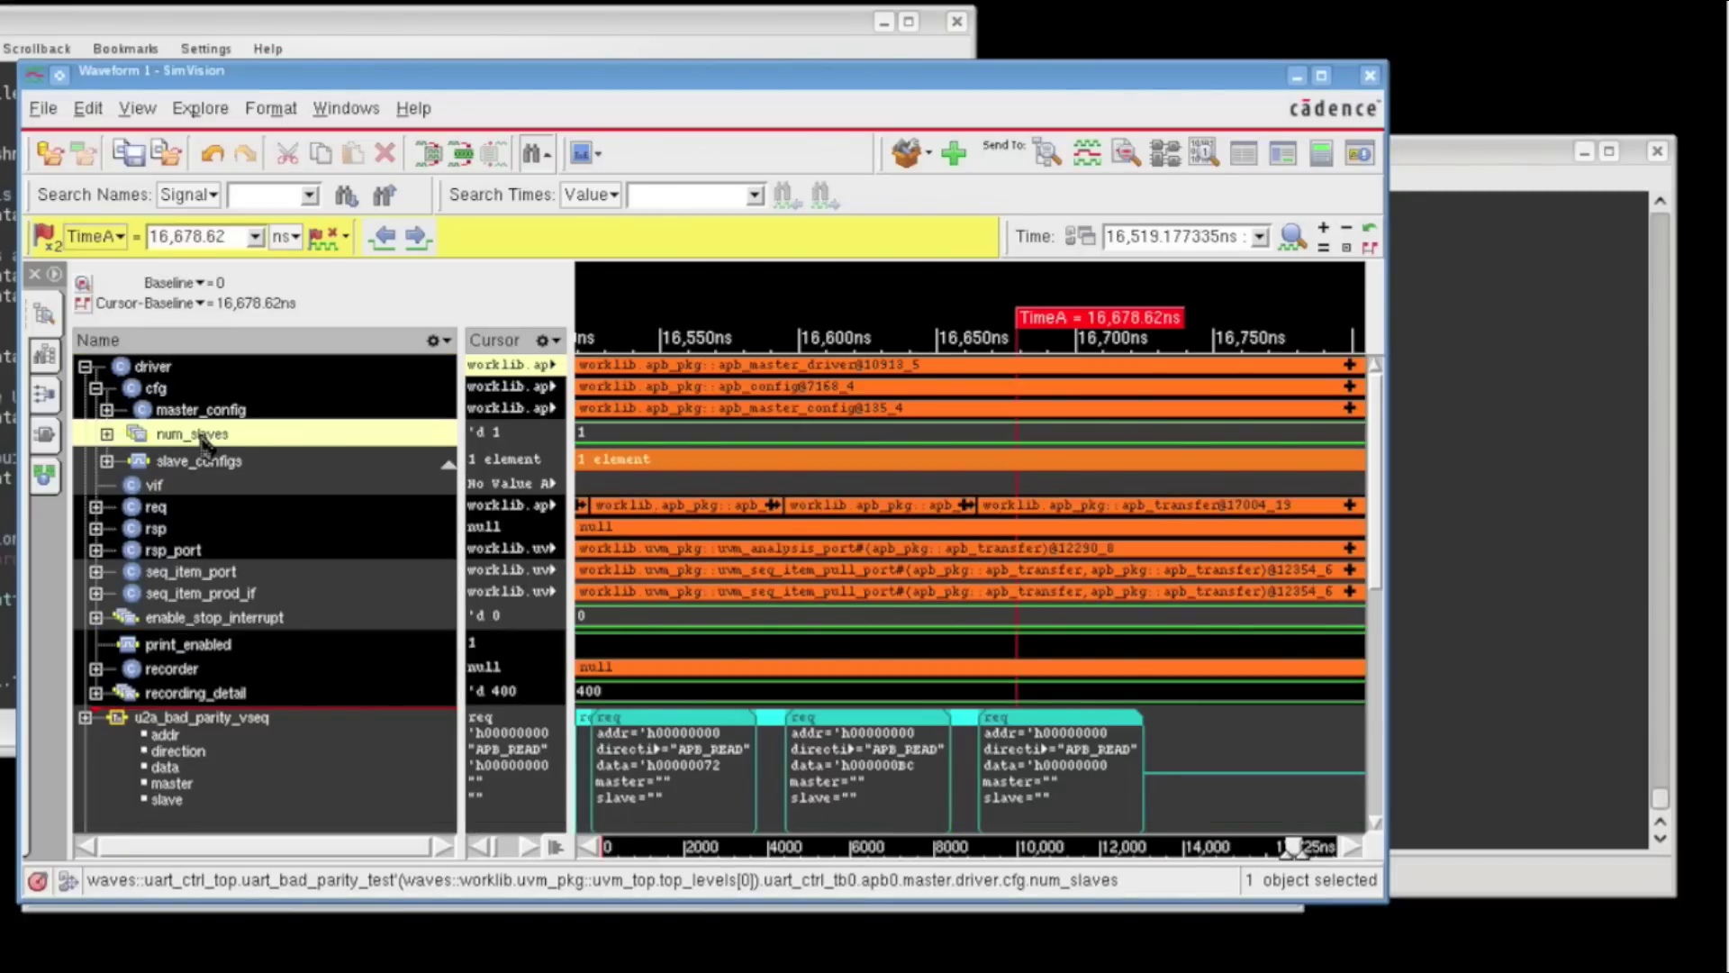
{"action": "left_click", "coordinate": [106, 410]}
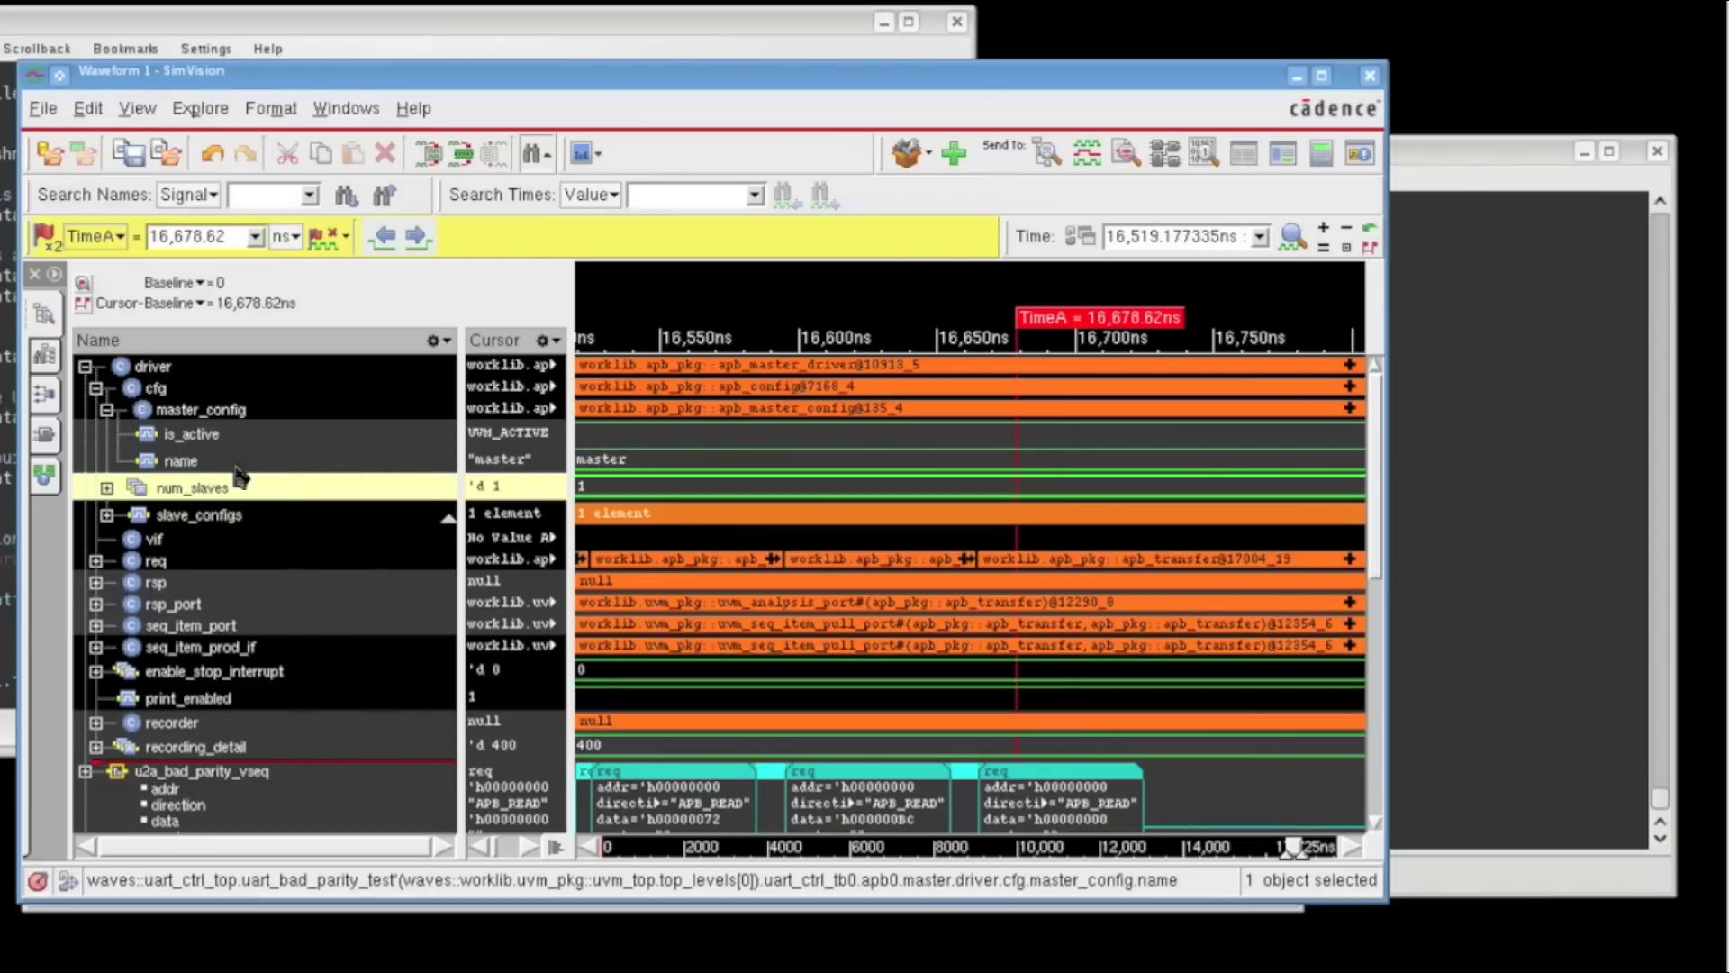
{"action": "left_click", "coordinate": [106, 409]}
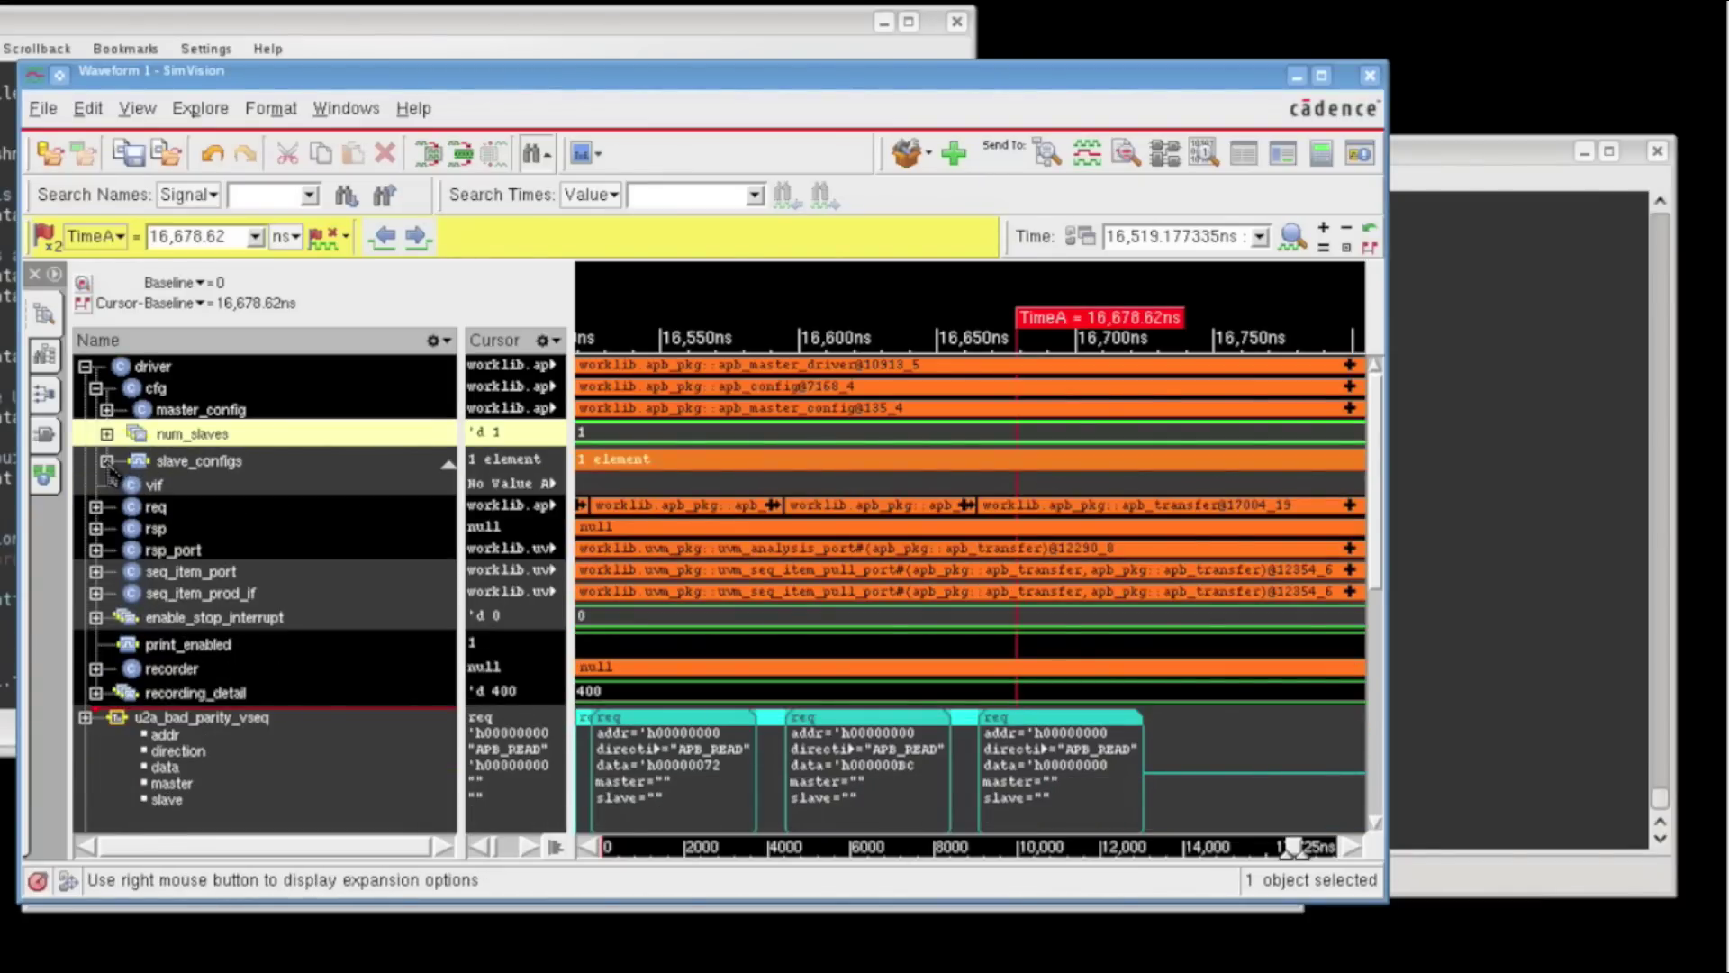
{"action": "left_click", "coordinate": [106, 461]}
{"action": "left_click", "coordinate": [118, 486]}
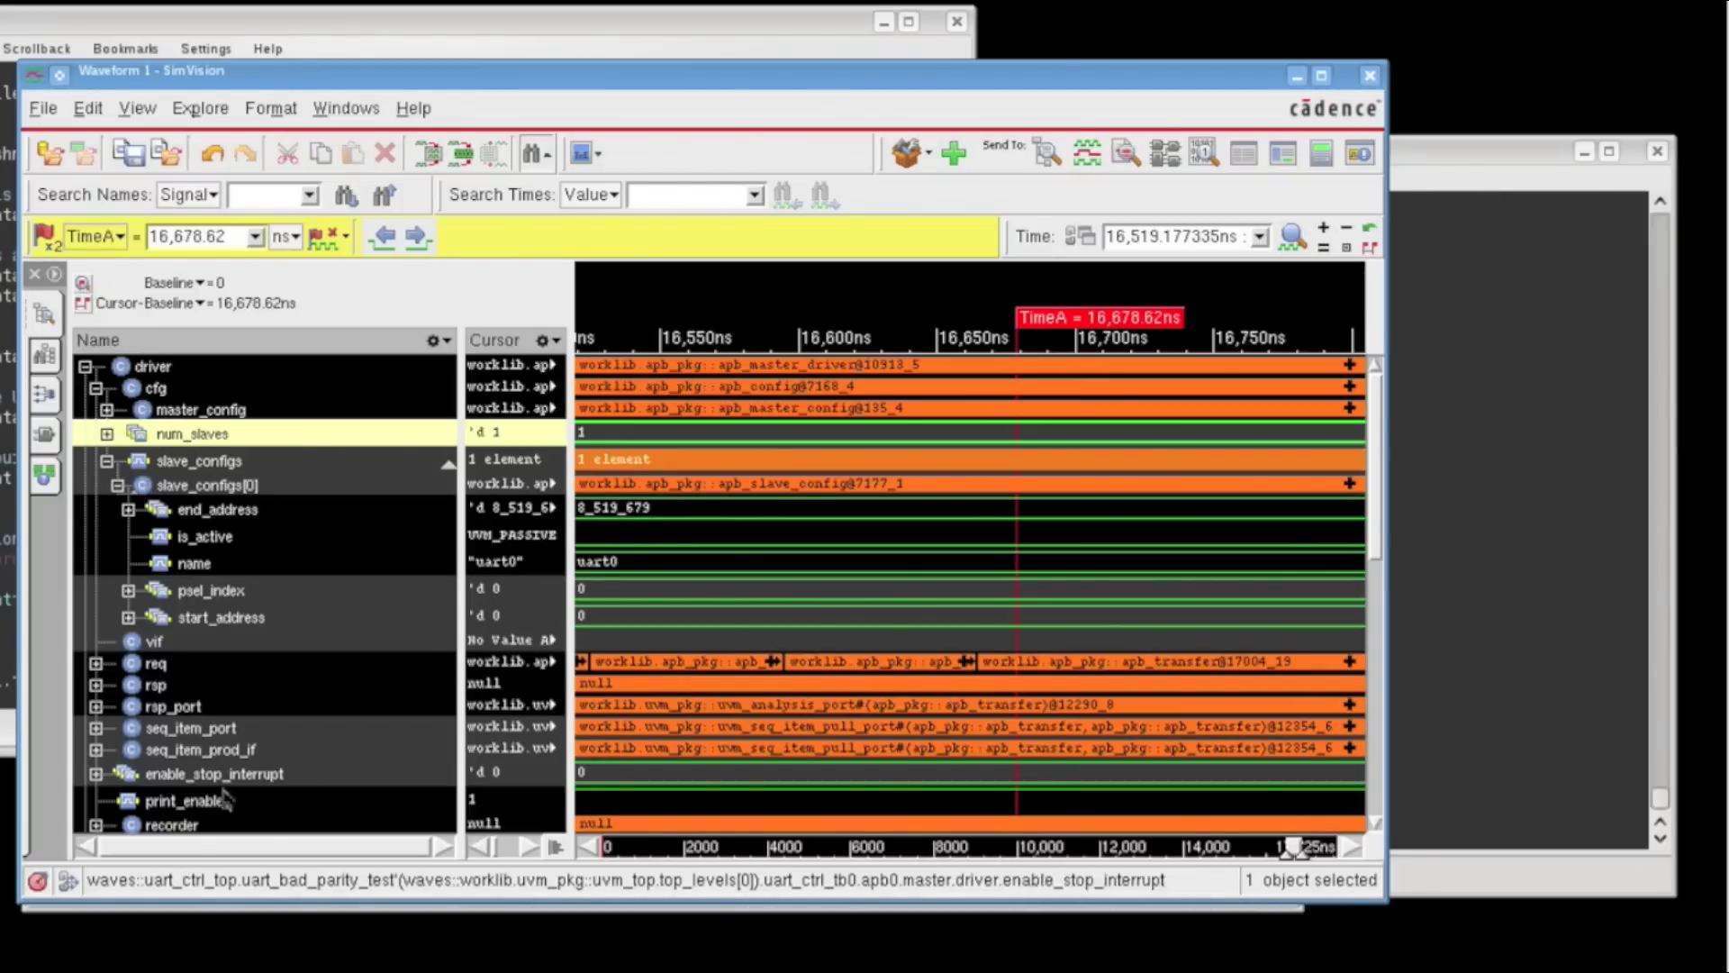
{"action": "left_click", "coordinate": [107, 462]}
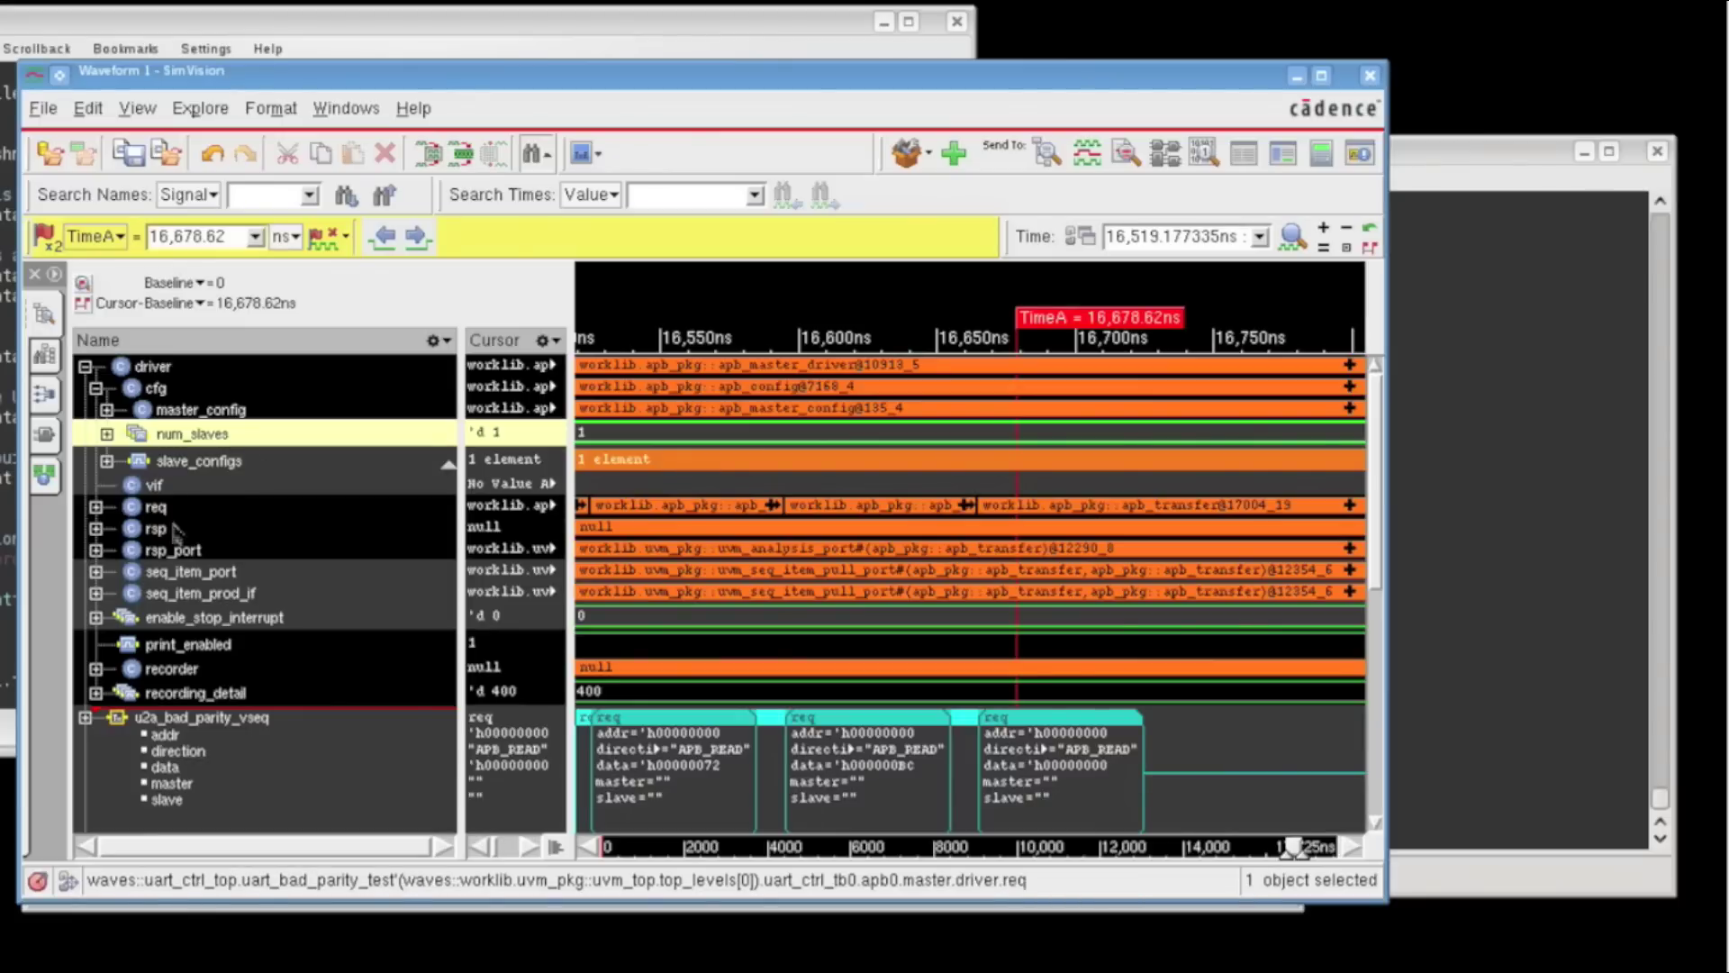
Expand req into addr, data and direction APB_READ, enlarge the window, and set TimeA to 16,655ns.
{"action": "left_click", "coordinate": [96, 507]}
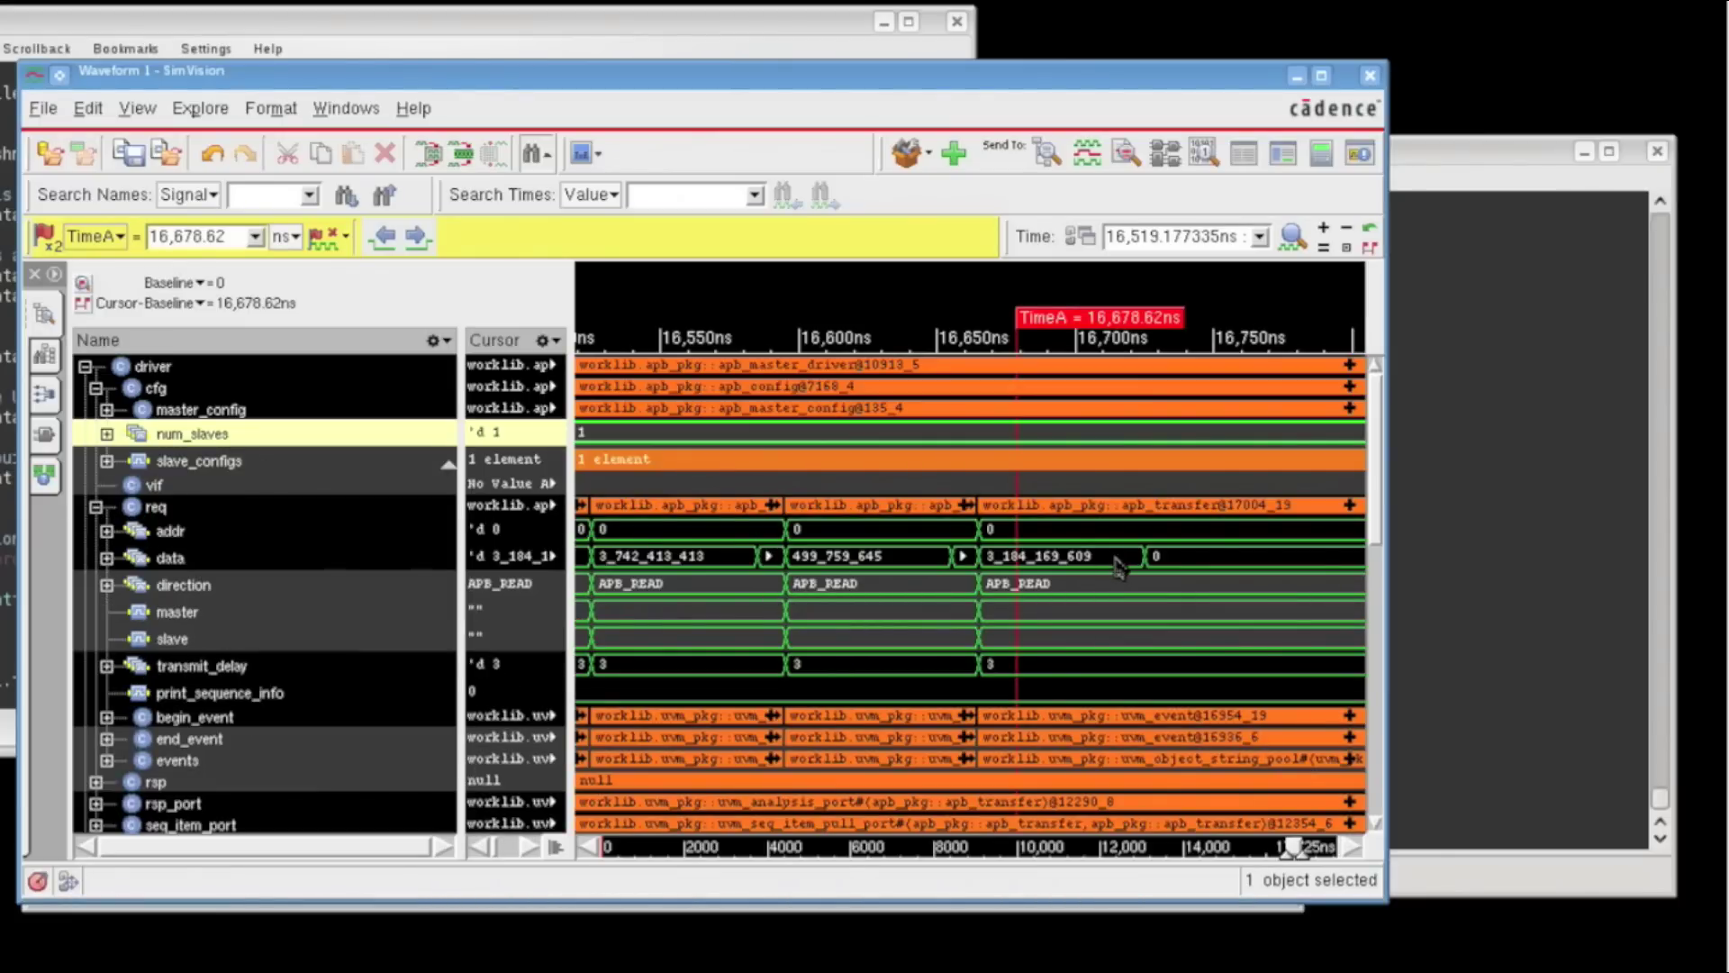
{"action": "scroll", "coordinate": [1382, 554], "scroll_direction": "down", "scroll_amount": 4}
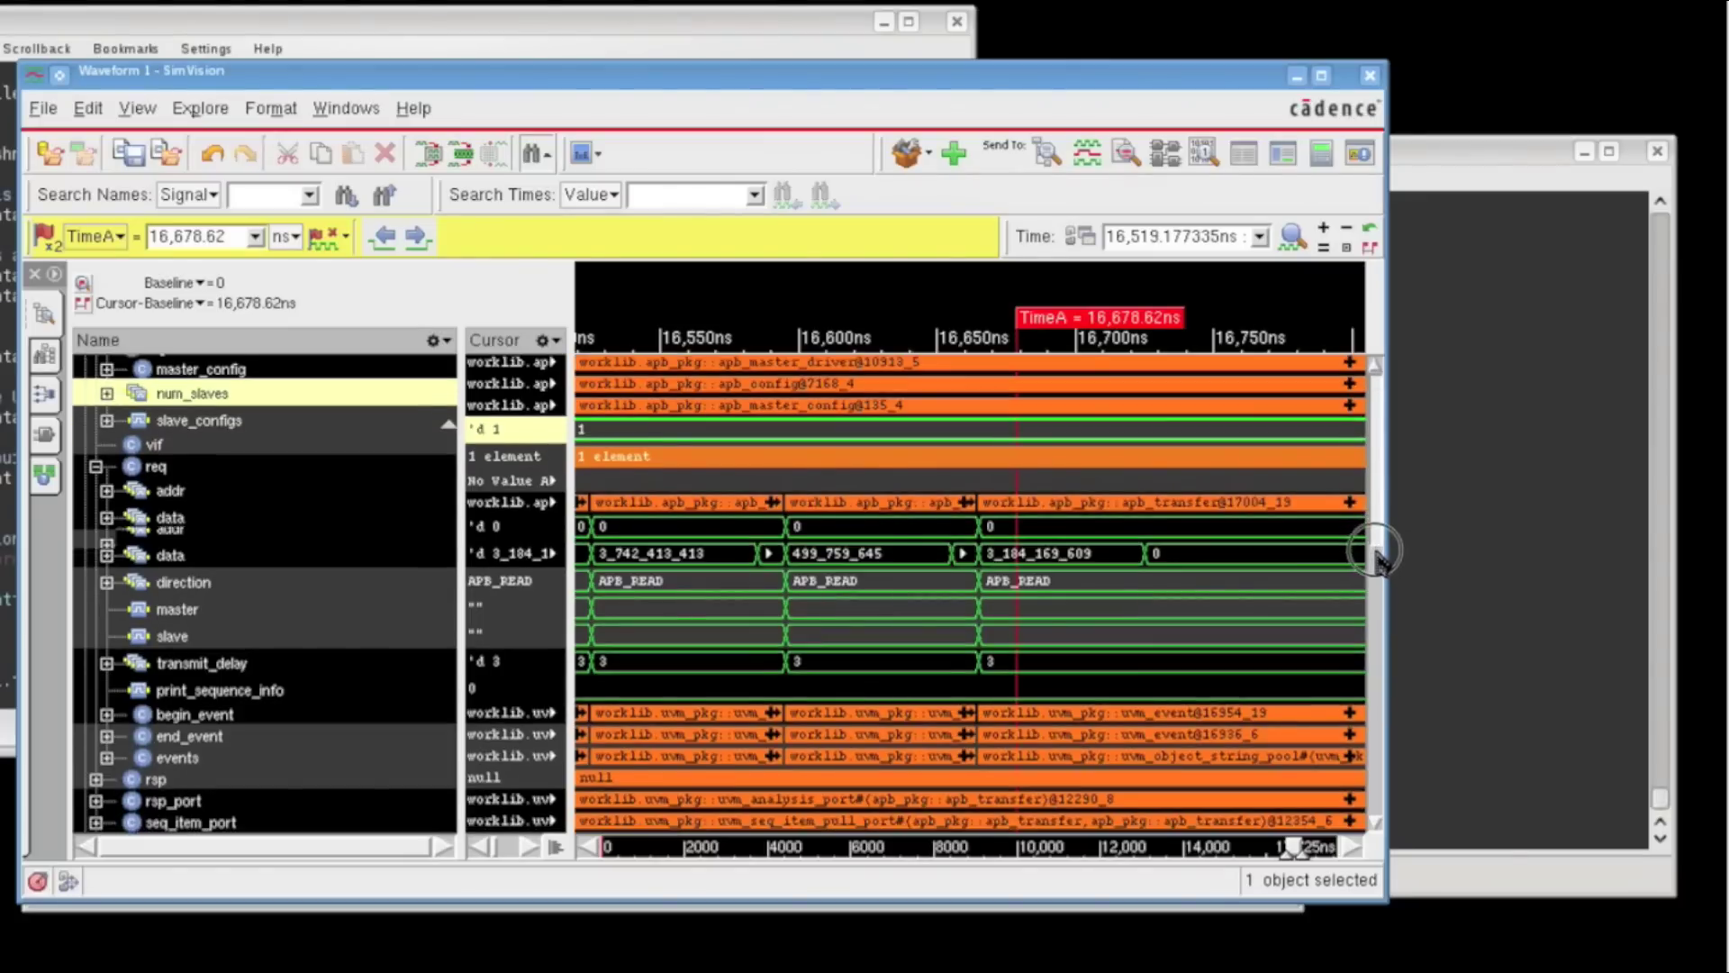
{"action": "scroll", "coordinate": [1376, 567], "scroll_direction": "down", "scroll_amount": 3}
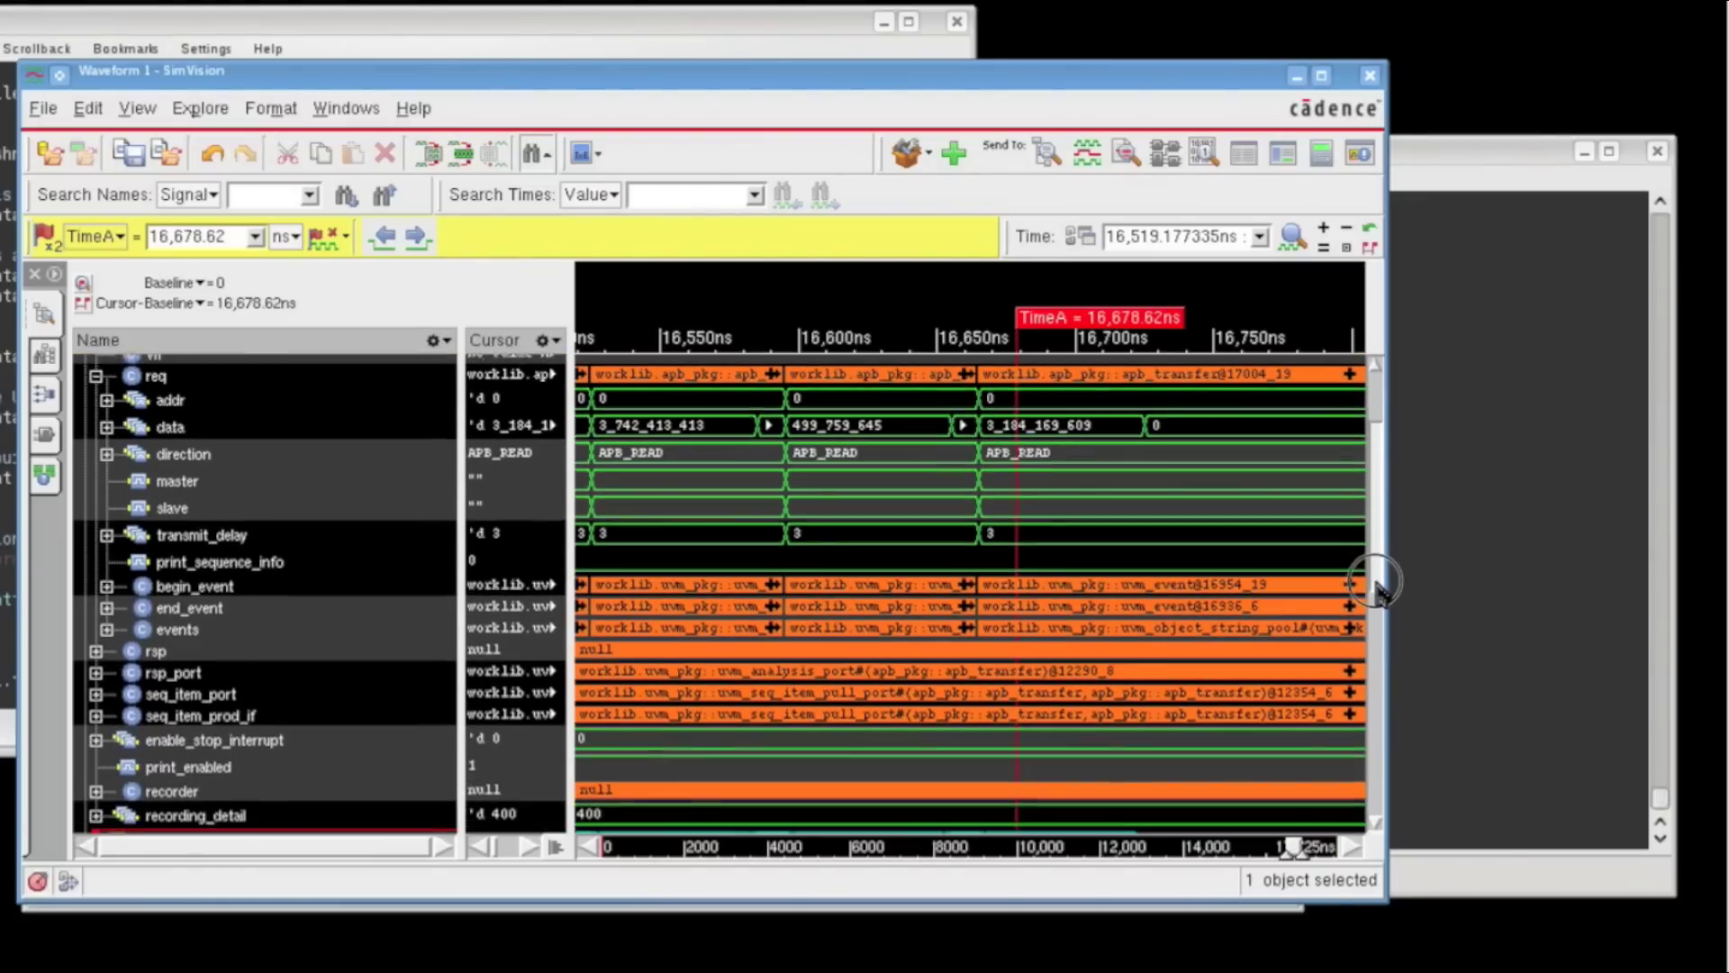
{"action": "left_click_drag", "start_coordinate": [1388, 906], "coordinate": [1440, 970]}
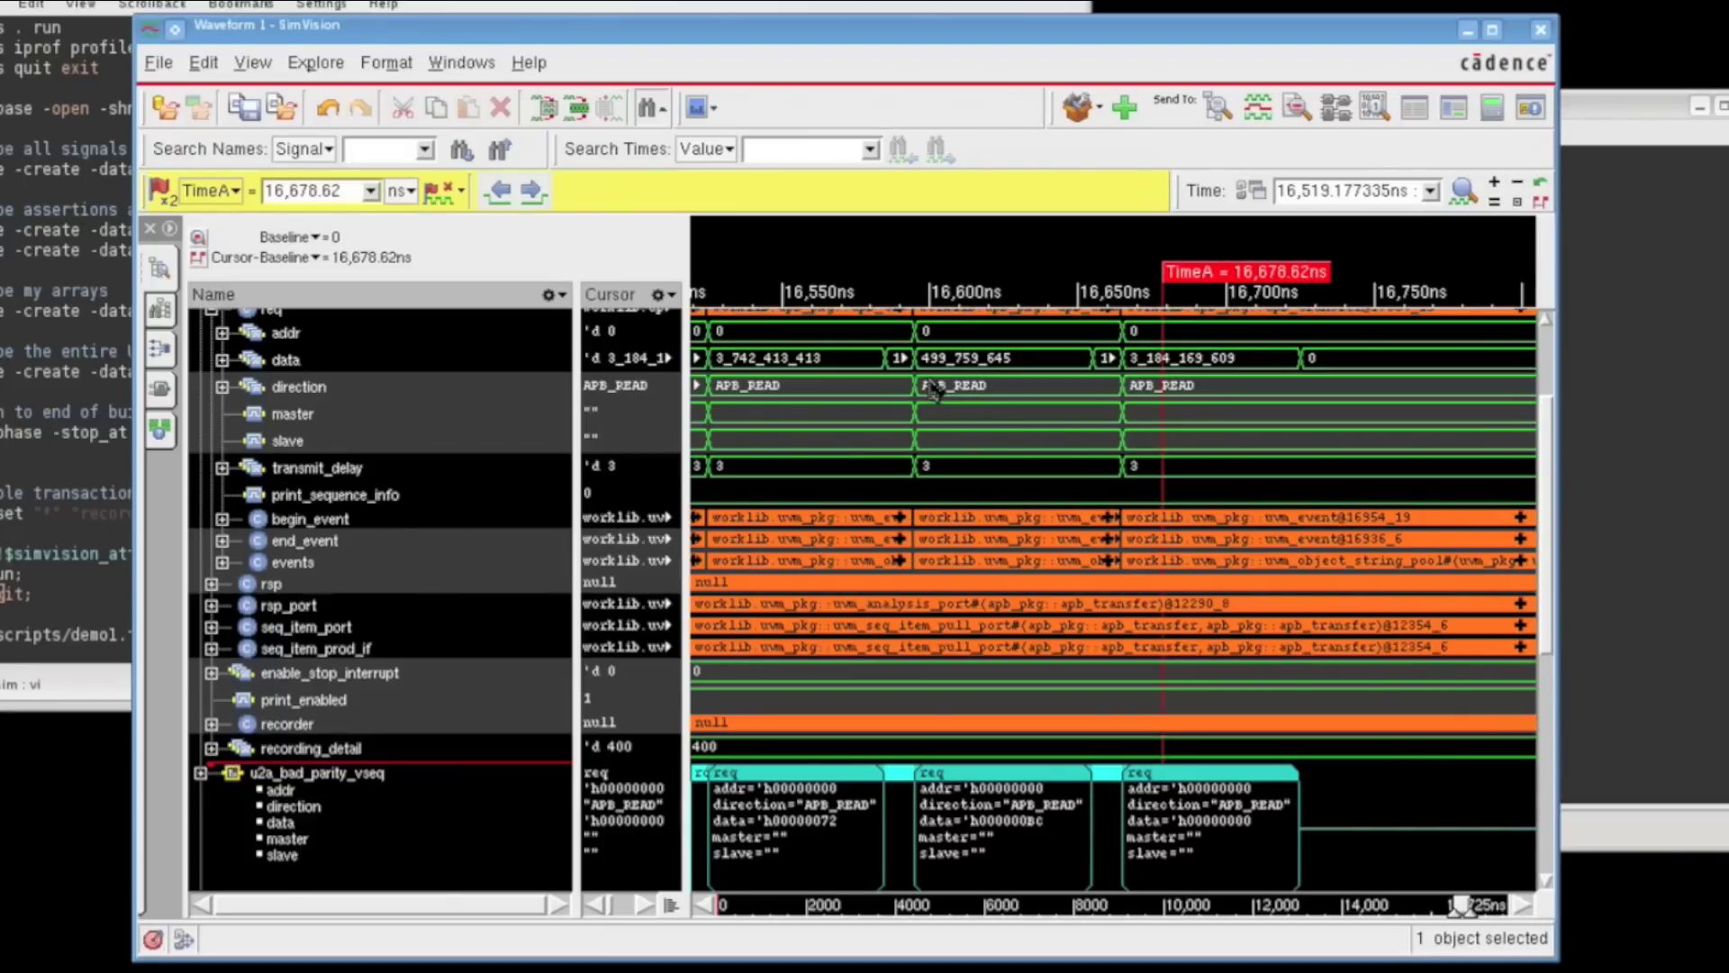
{"action": "left_click", "coordinate": [925, 393]}
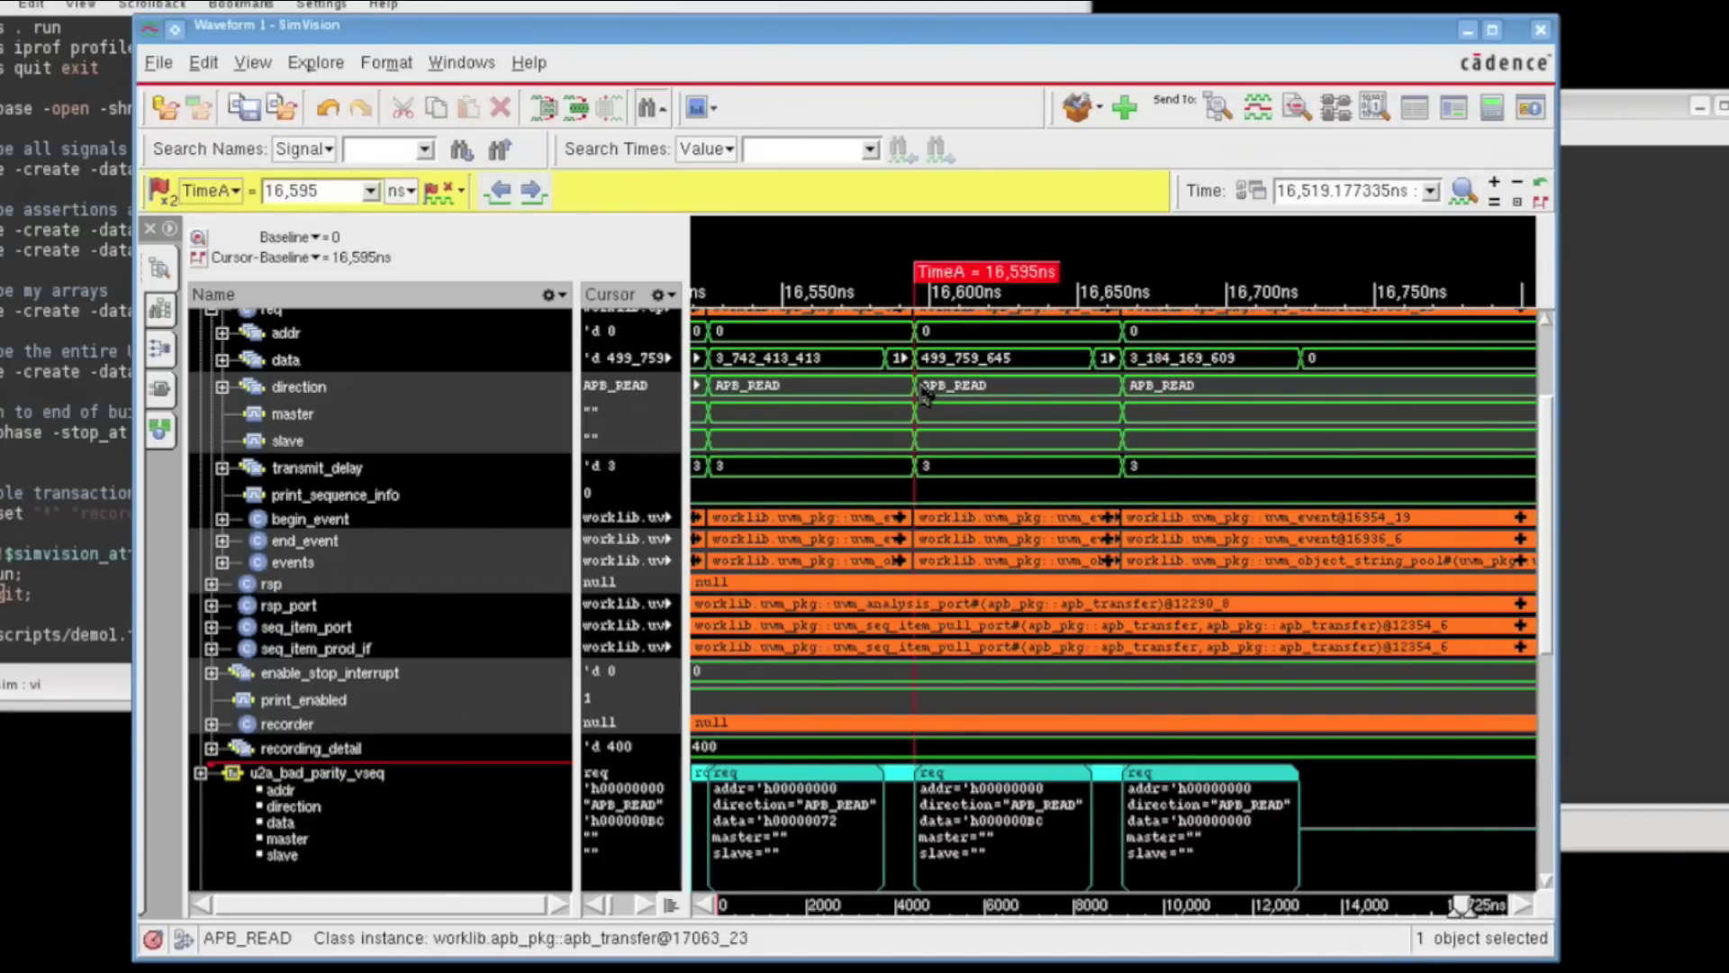
{"action": "left_click", "coordinate": [1094, 365]}
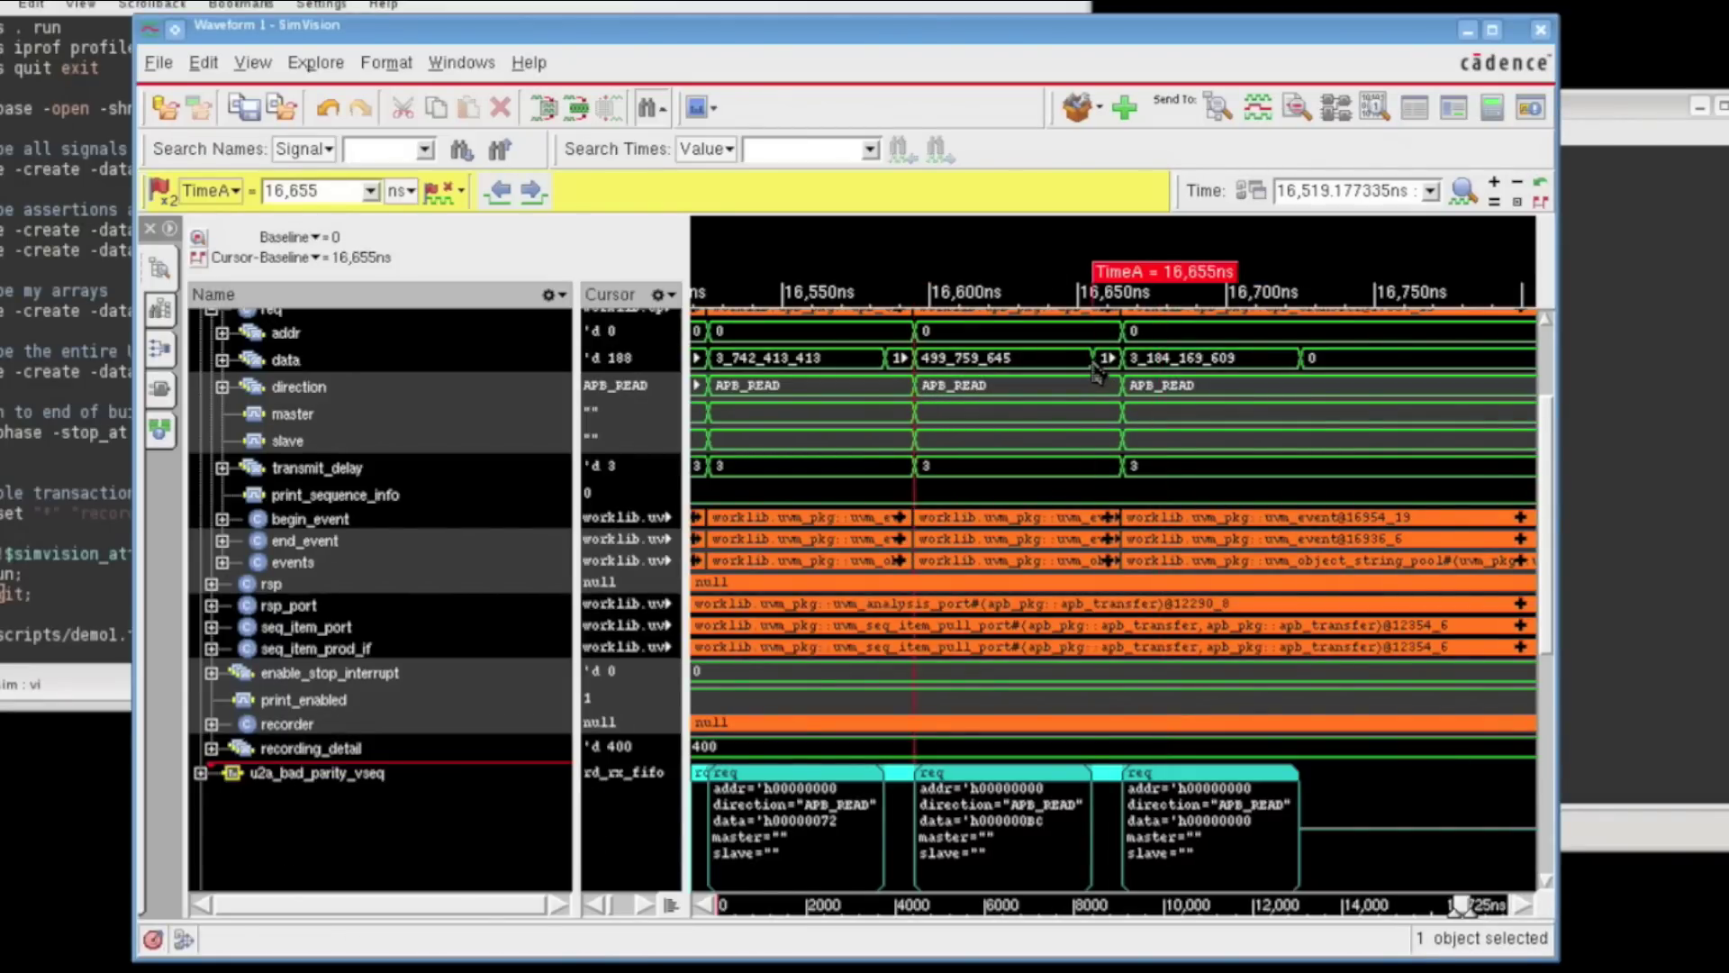
Switch the req data trace to Hexadecimal radix so it reads DF10B265 and BDCA9289.
{"action": "left_click", "coordinate": [620, 363]}
{"action": "right_click", "coordinate": [620, 360]}
{"action": "mouse_move", "coordinate": [662, 376]}
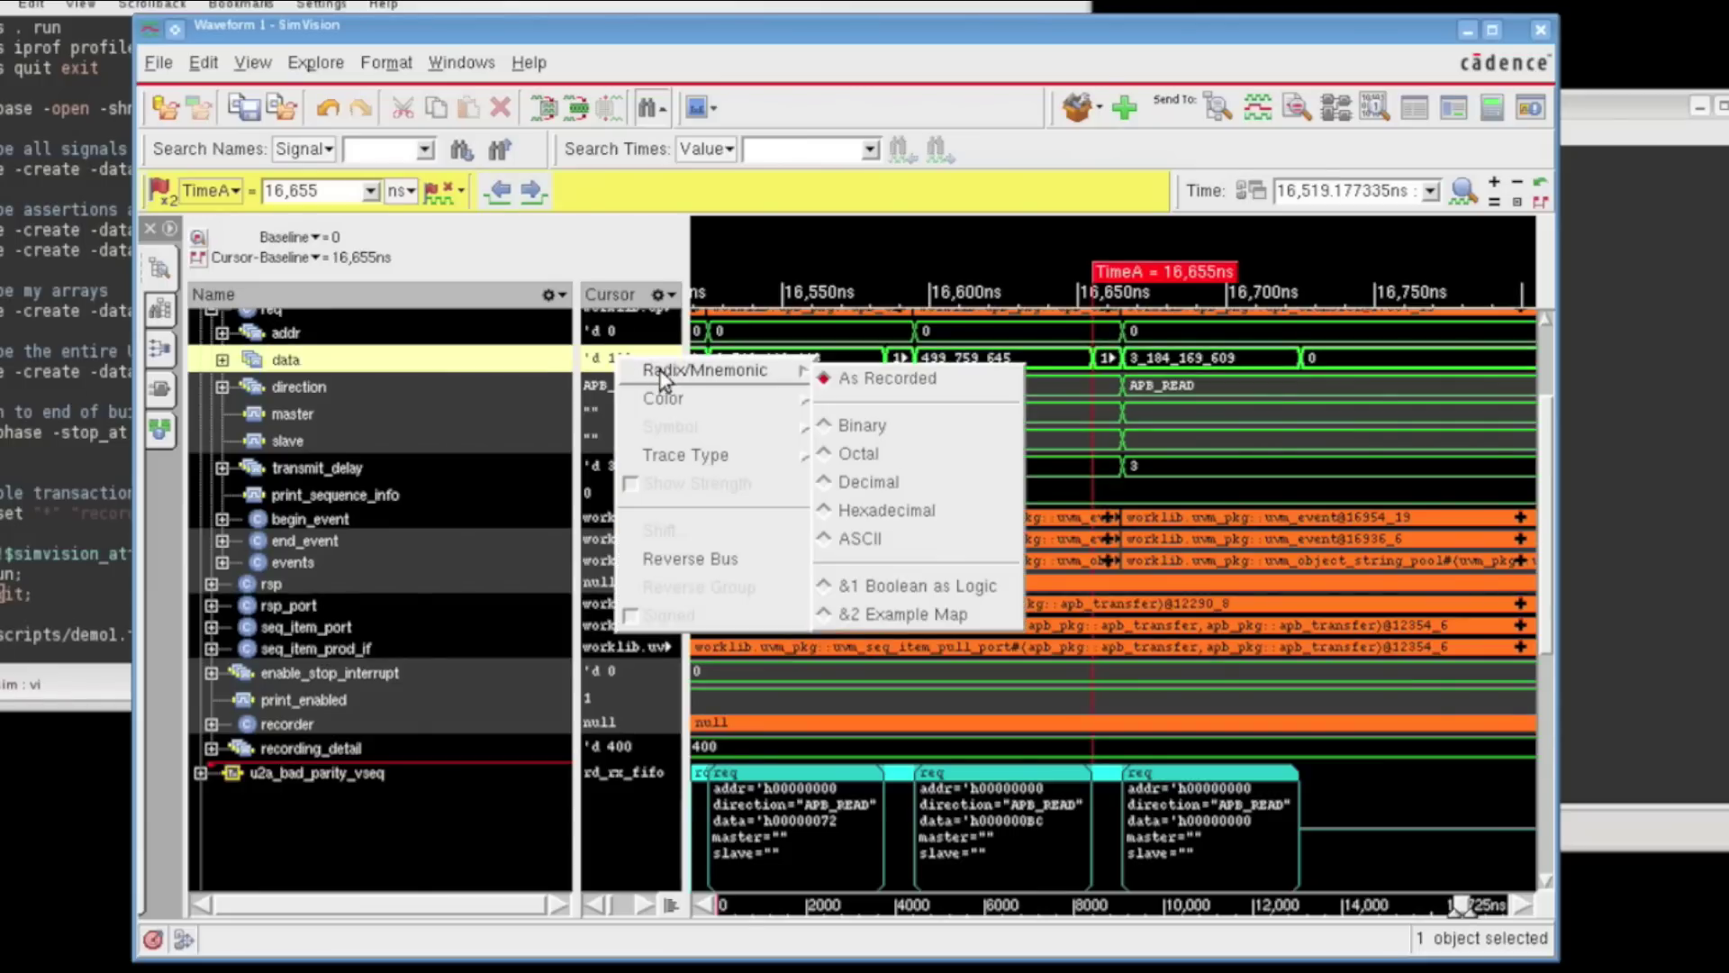
{"action": "left_click", "coordinate": [878, 511]}
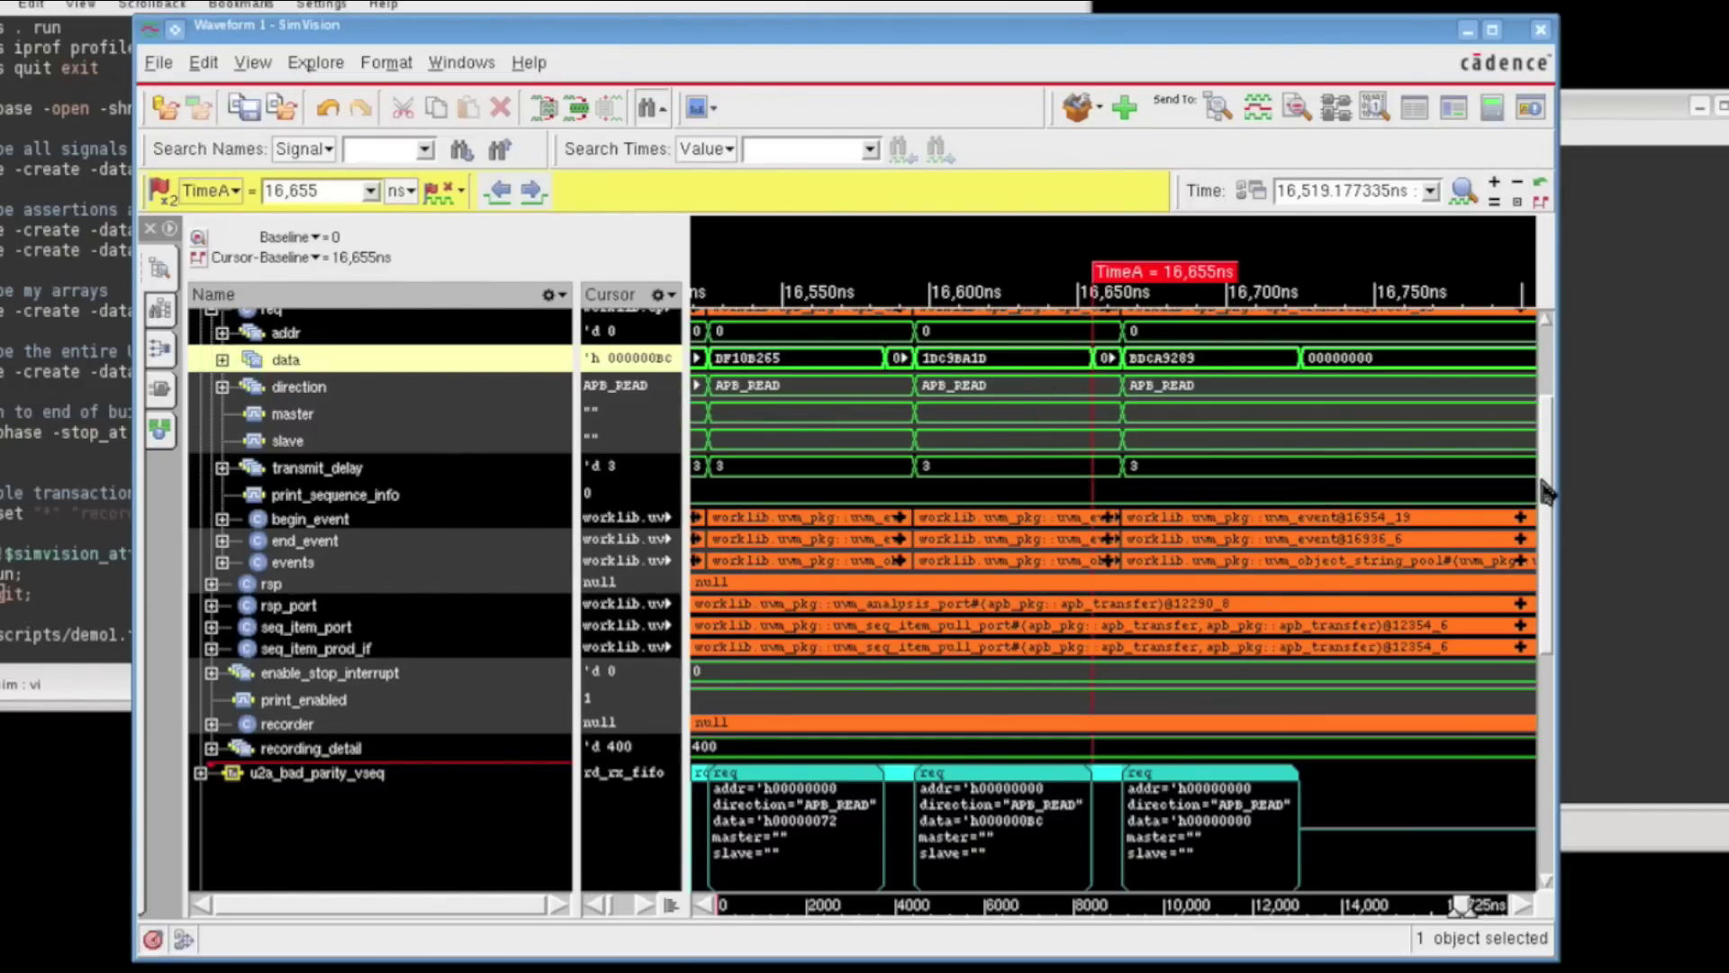
{"action": "left_click_drag", "start_coordinate": [1546, 491], "coordinate": [1551, 374]}
{"action": "mouse_move", "coordinate": [801, 689]}
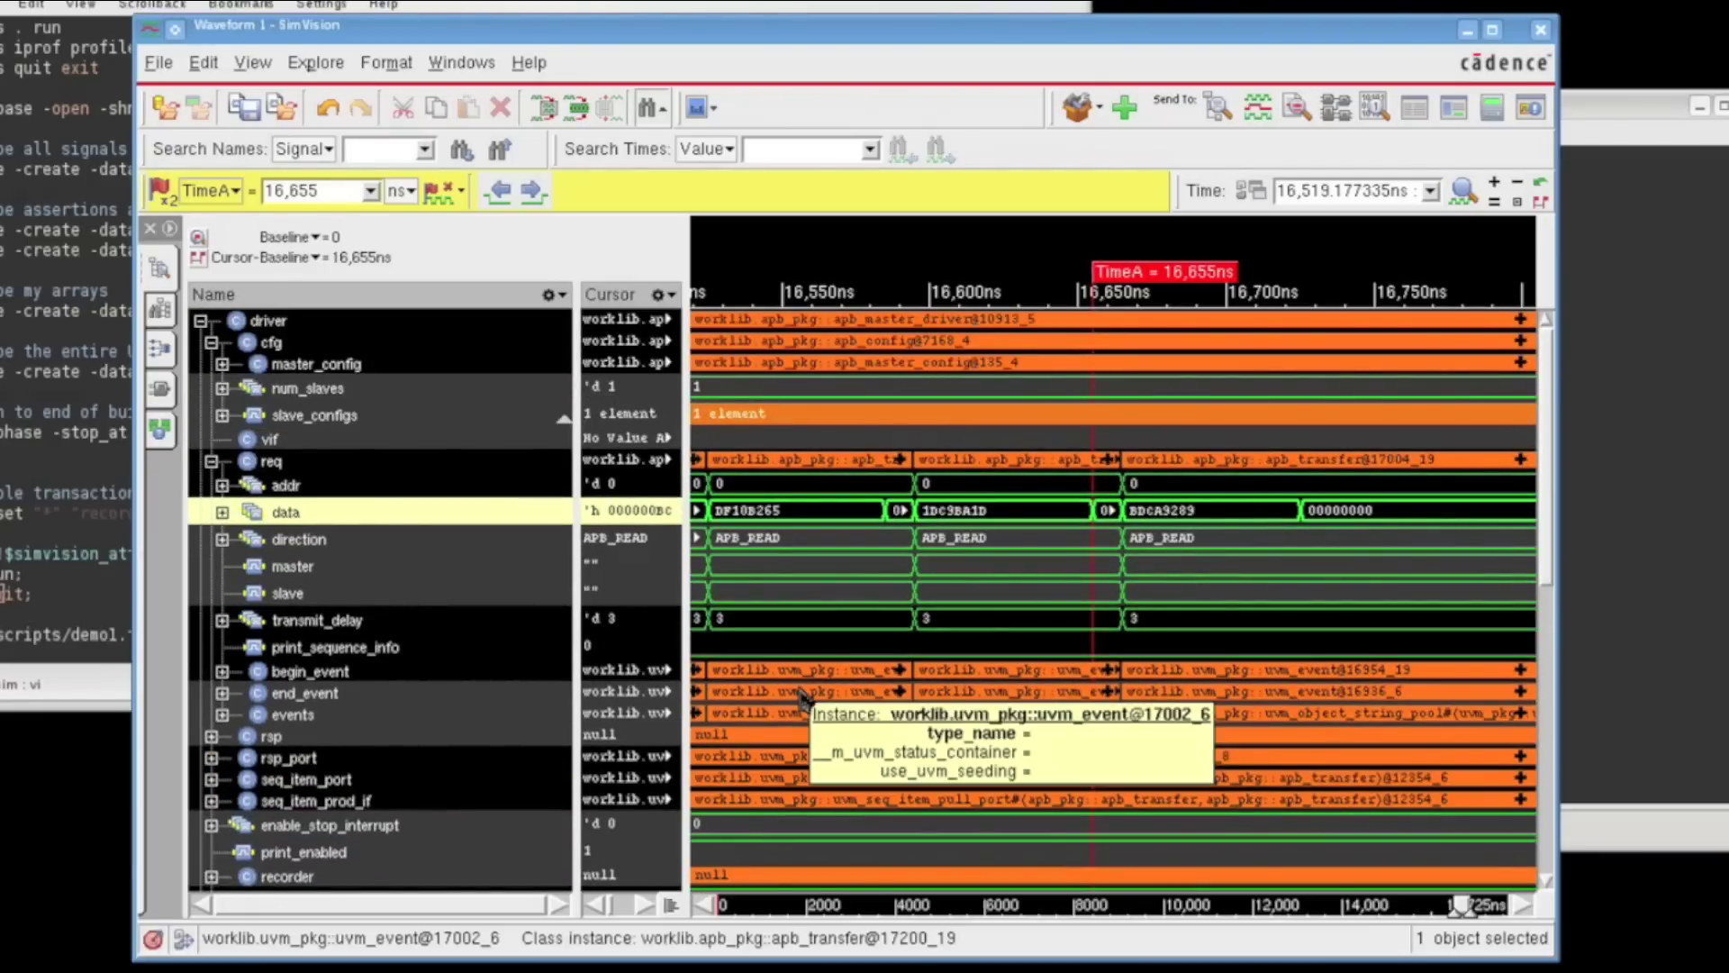